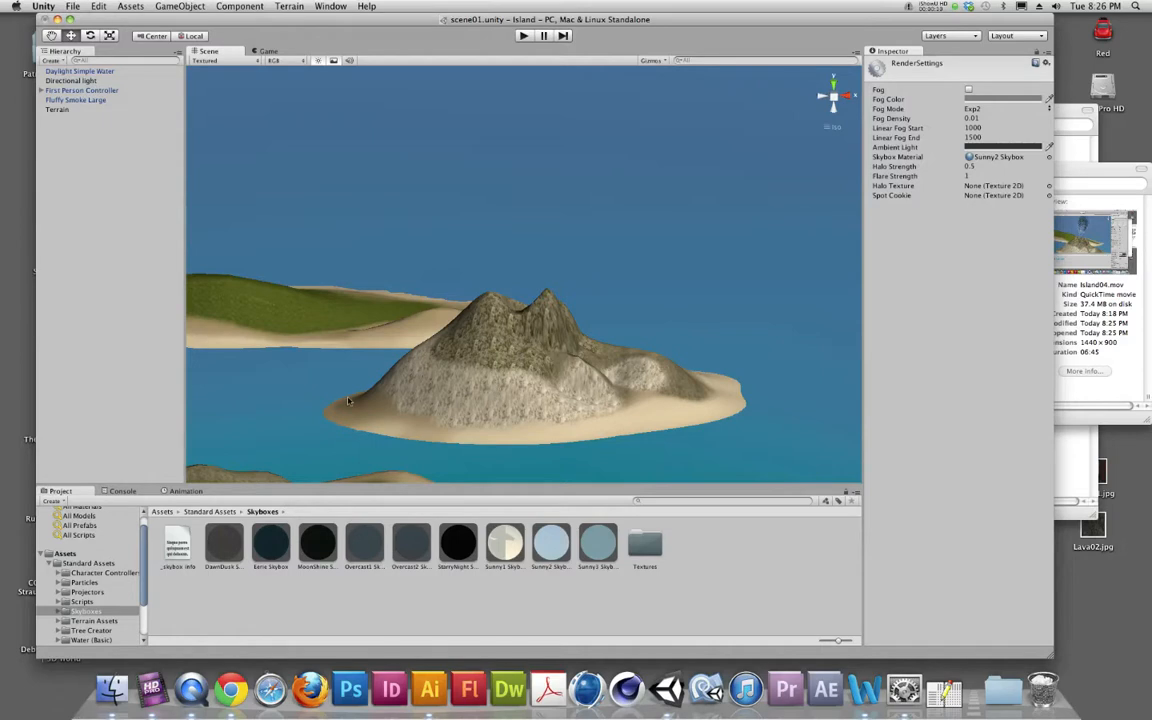
Step: Select the Terrain object and activate its Paint Texture tool
left_click(56, 109)
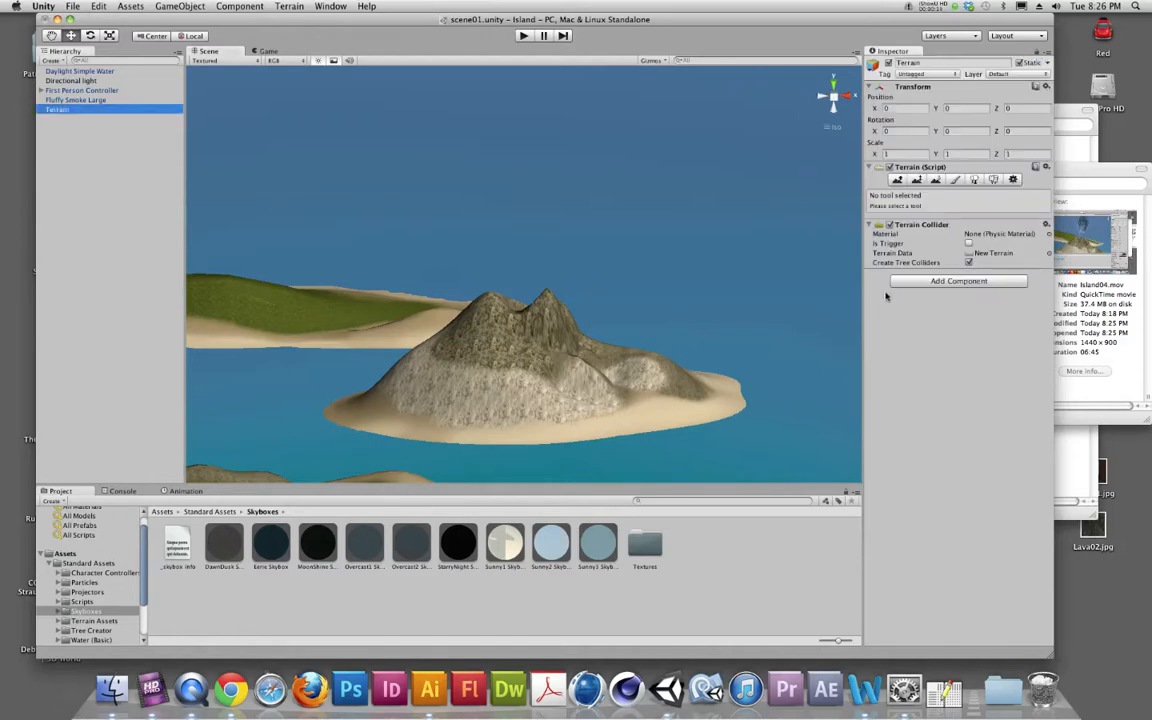
left_click(955, 180)
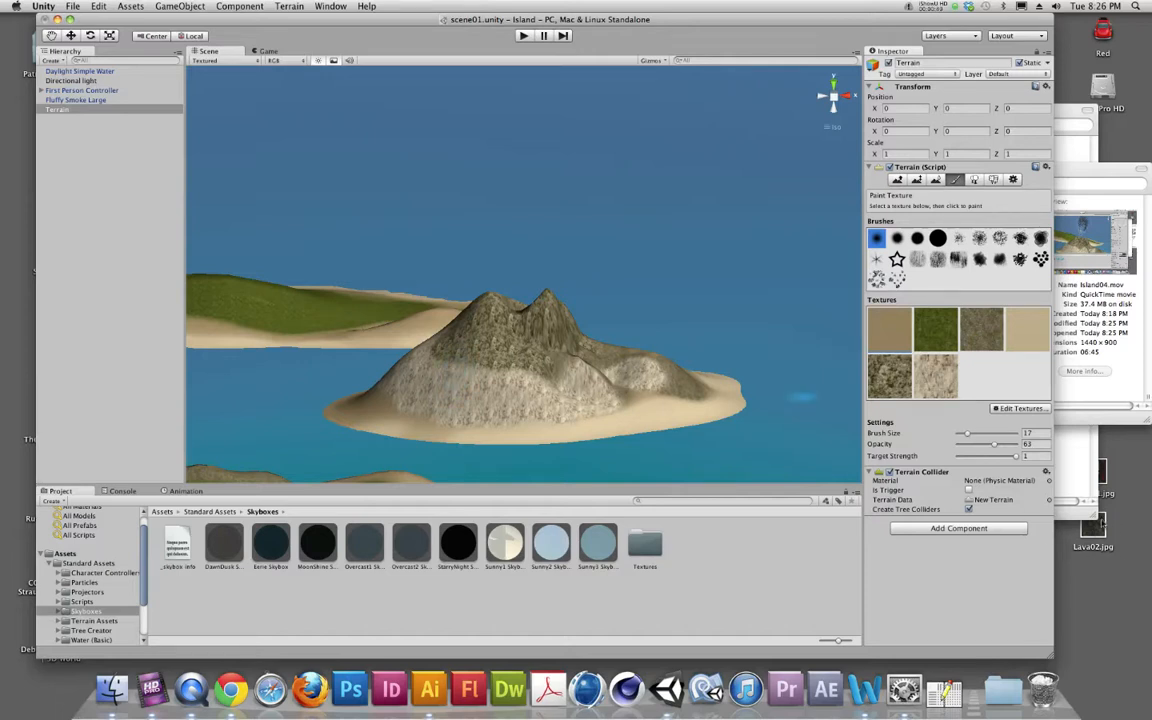
Step: Preview the Lava01.jpg and Lava02.jpg images on the desktop, and return to Unity
left_click_drag(1092, 515, 1061, 516)
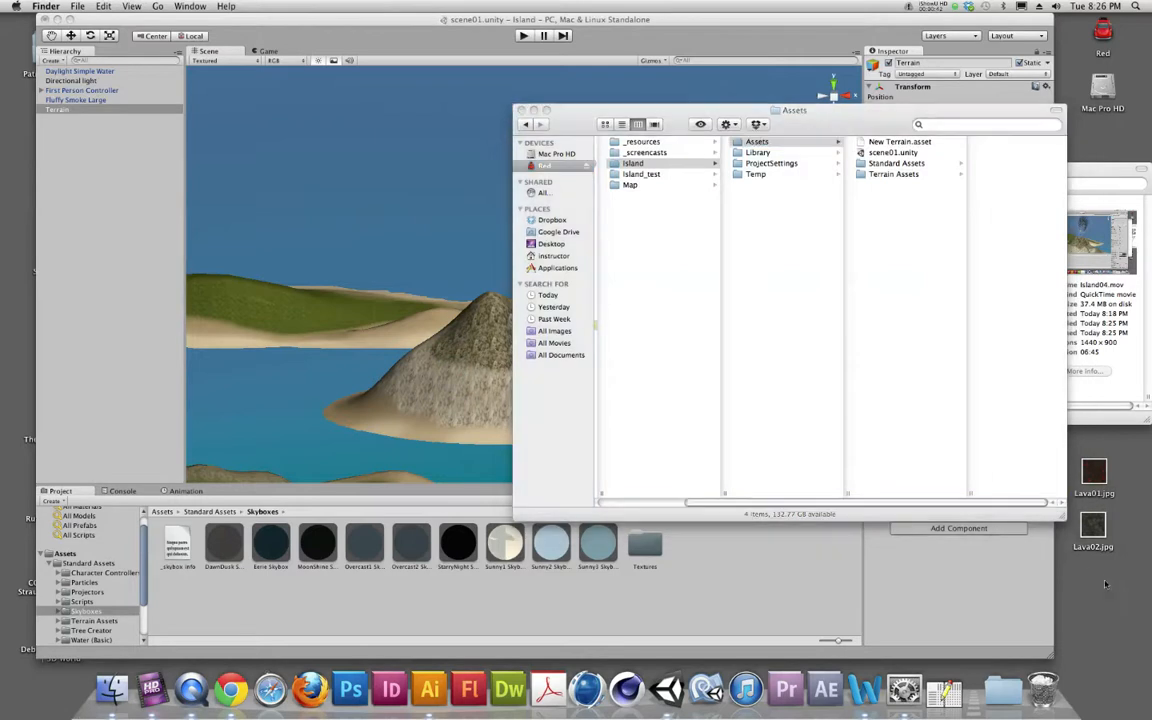
left_click_drag(1100, 580, 1099, 490)
key("space")
key("Up")
key("Down")
key("space")
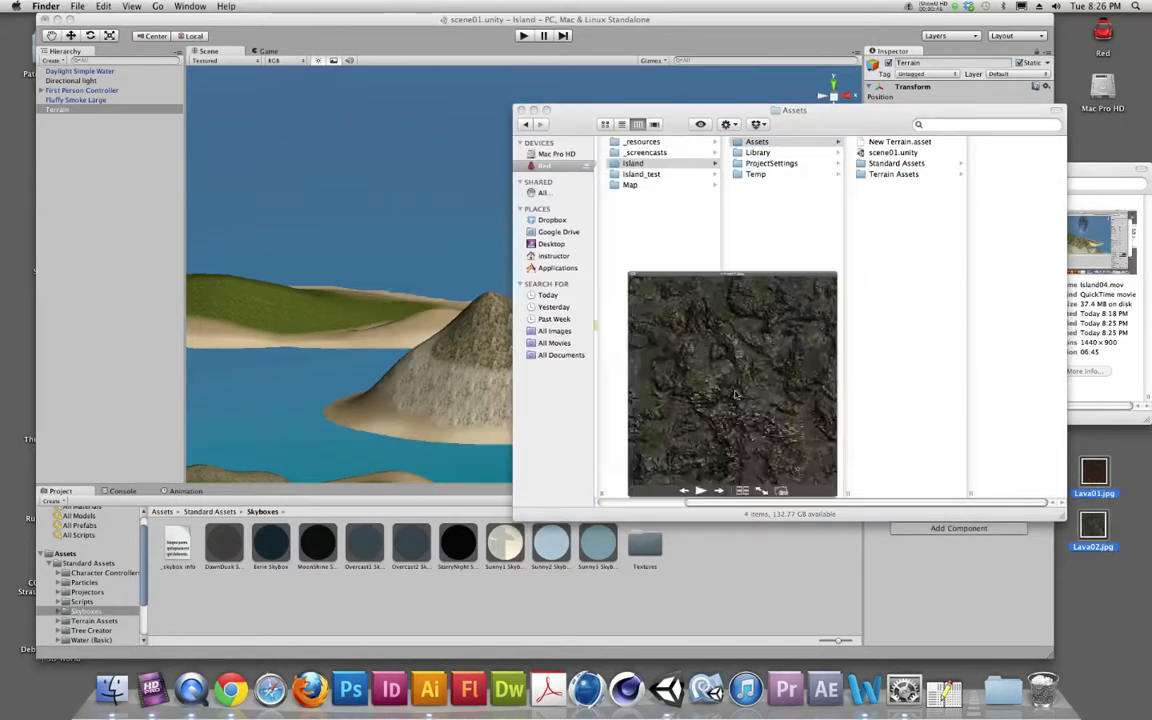
left_click(437, 42)
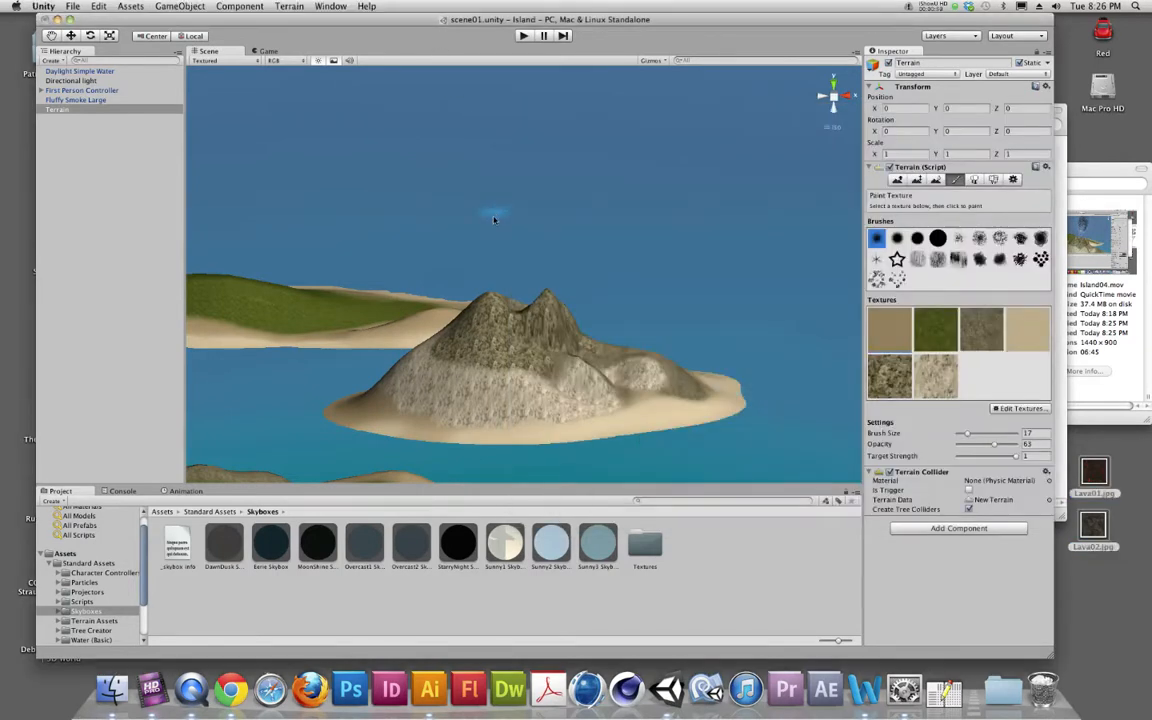
Step: Switch to Finder and create a folder named Textures inside the Island project's Assets folder
left_click(1148, 480, "alt")
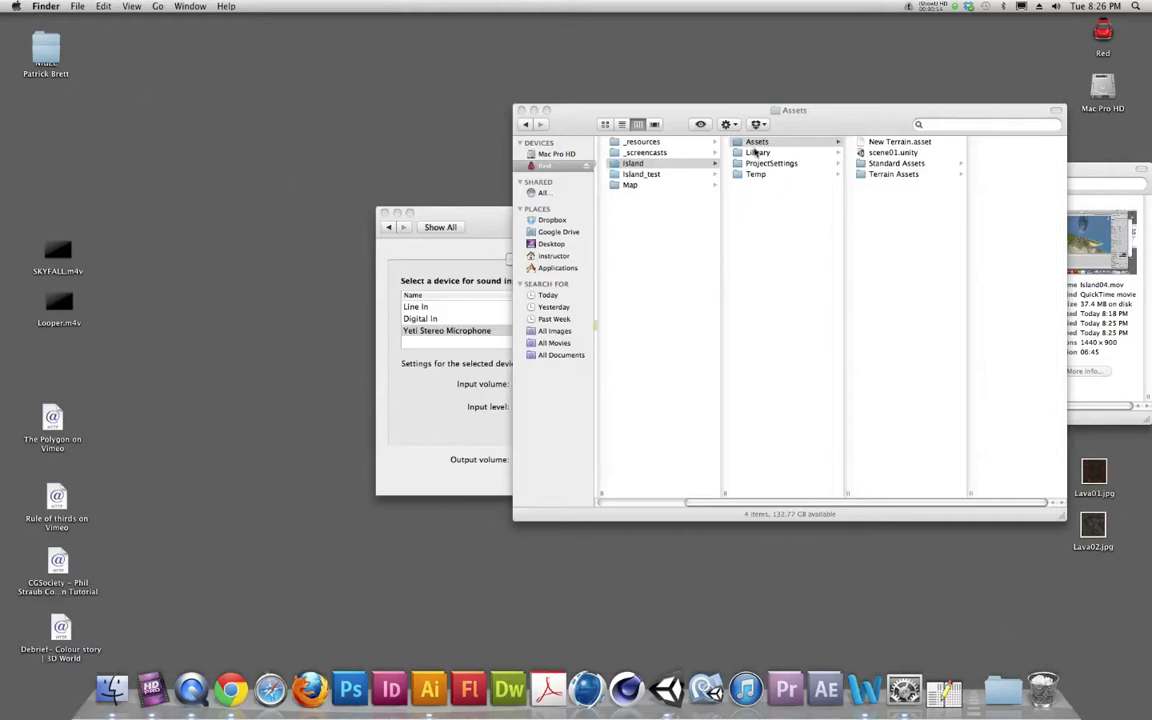
left_click(631, 165)
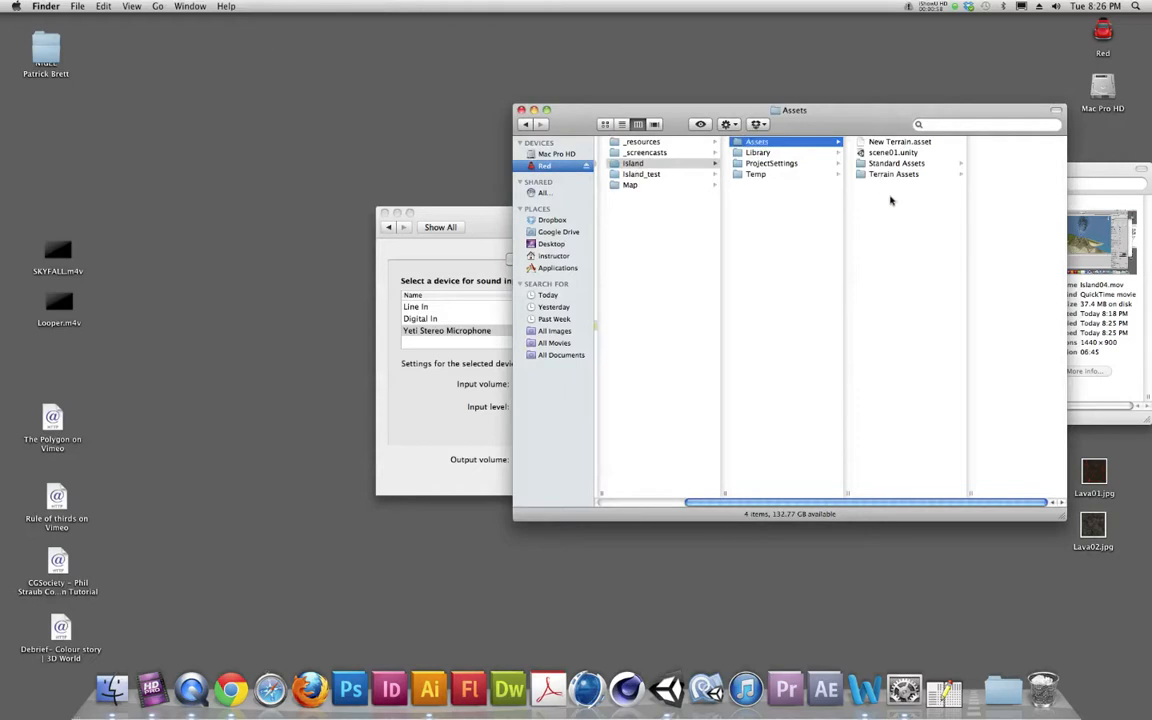
right_click(868, 197)
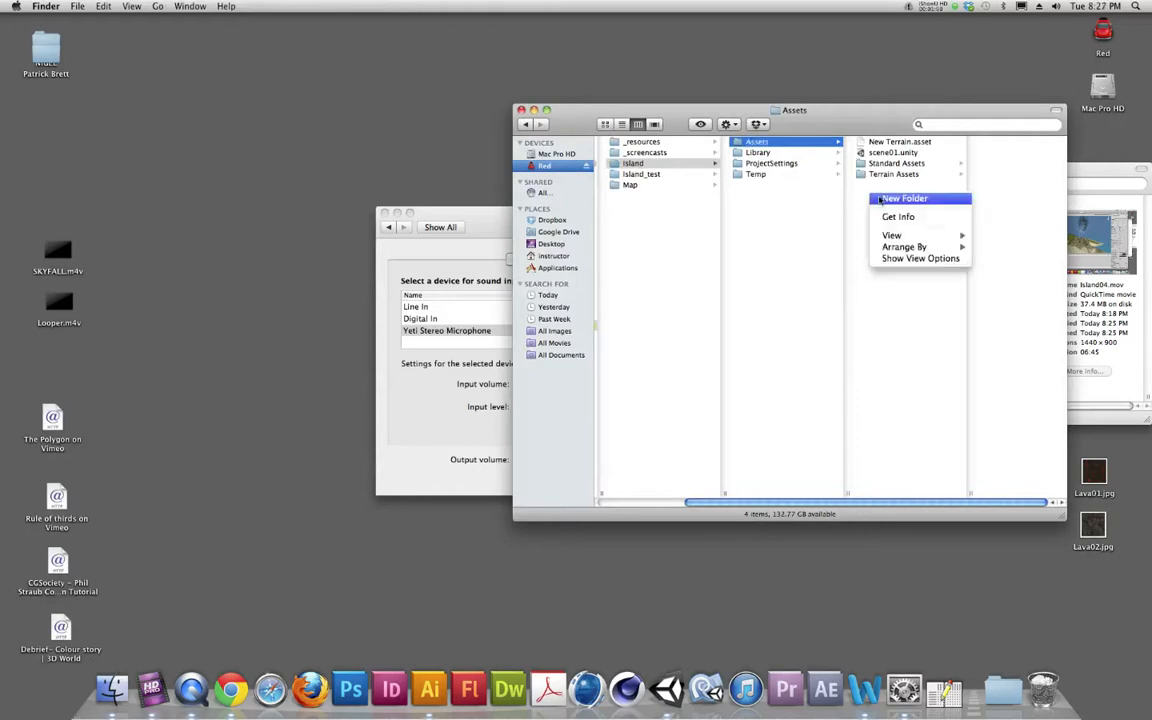
left_click(880, 198)
type("Textur")
key("Return")
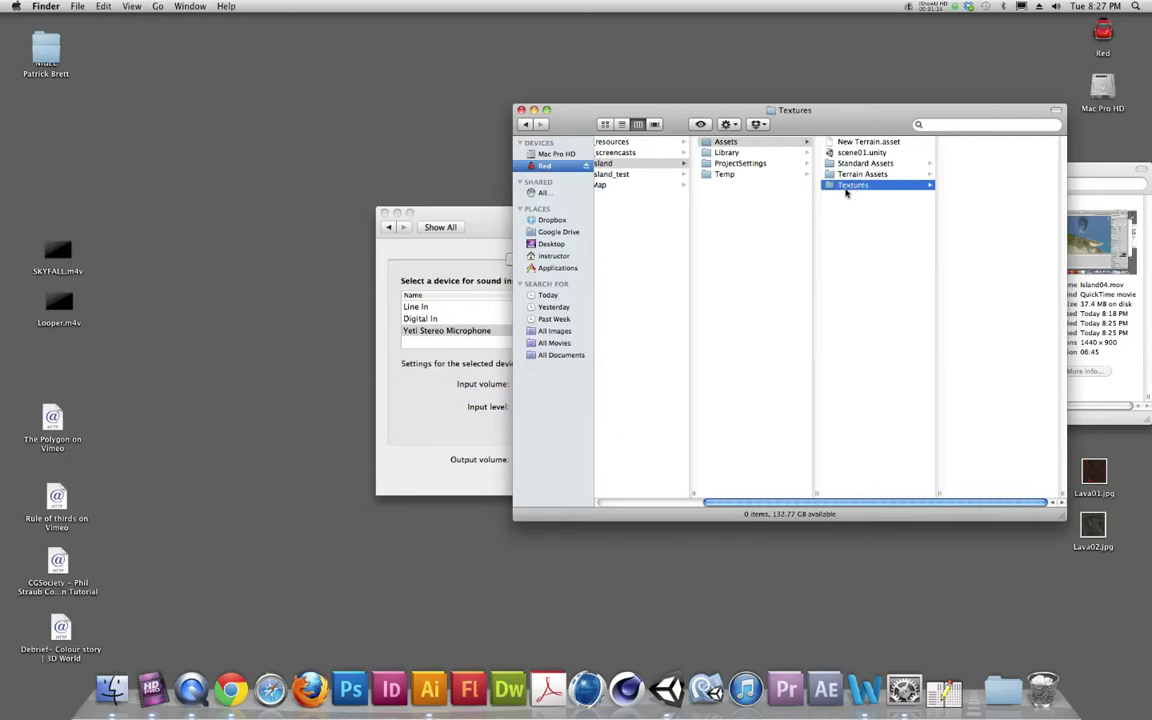
Step: Copy Lava01.jpg and Lava02.jpg into the Textures folder, and show that folder's contents in Unity's project assets
left_click_drag(1098, 584, 990, 292)
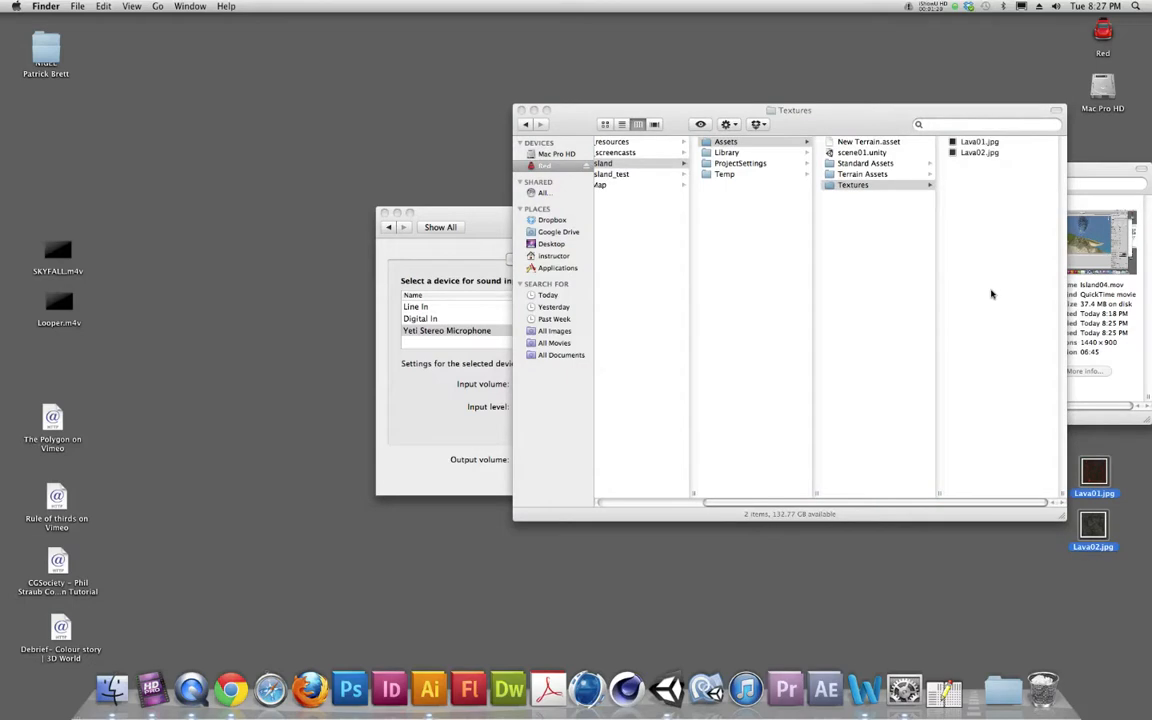
left_click(666, 688)
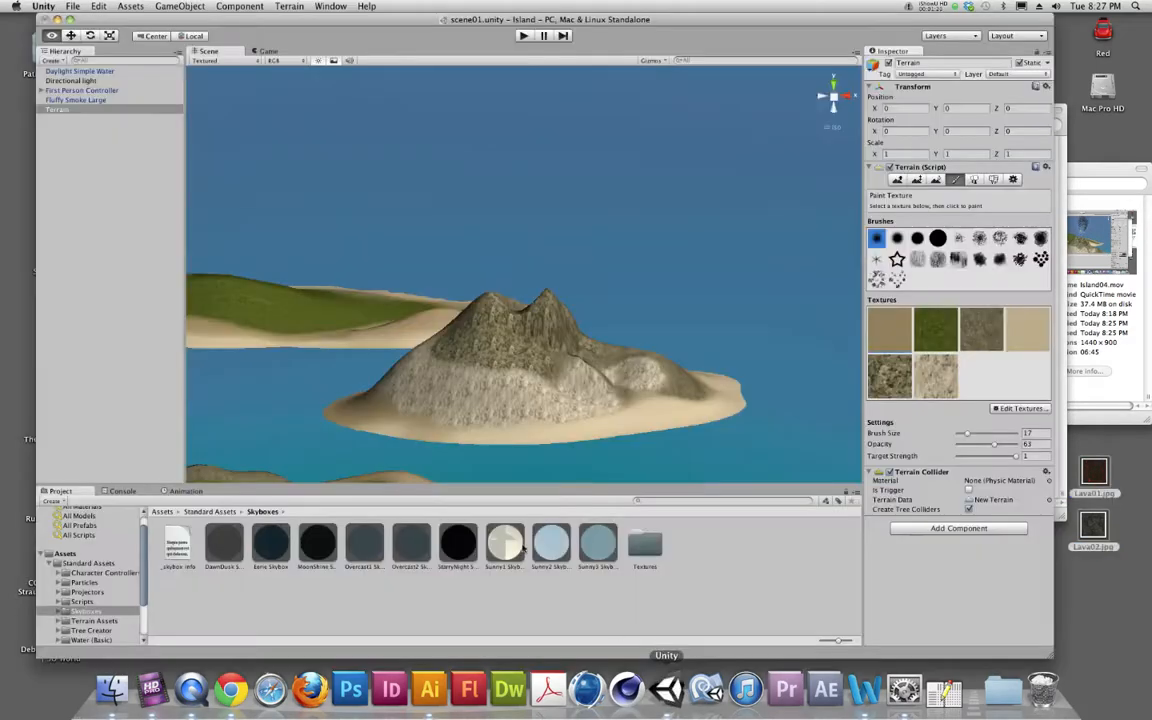
left_click(49, 564)
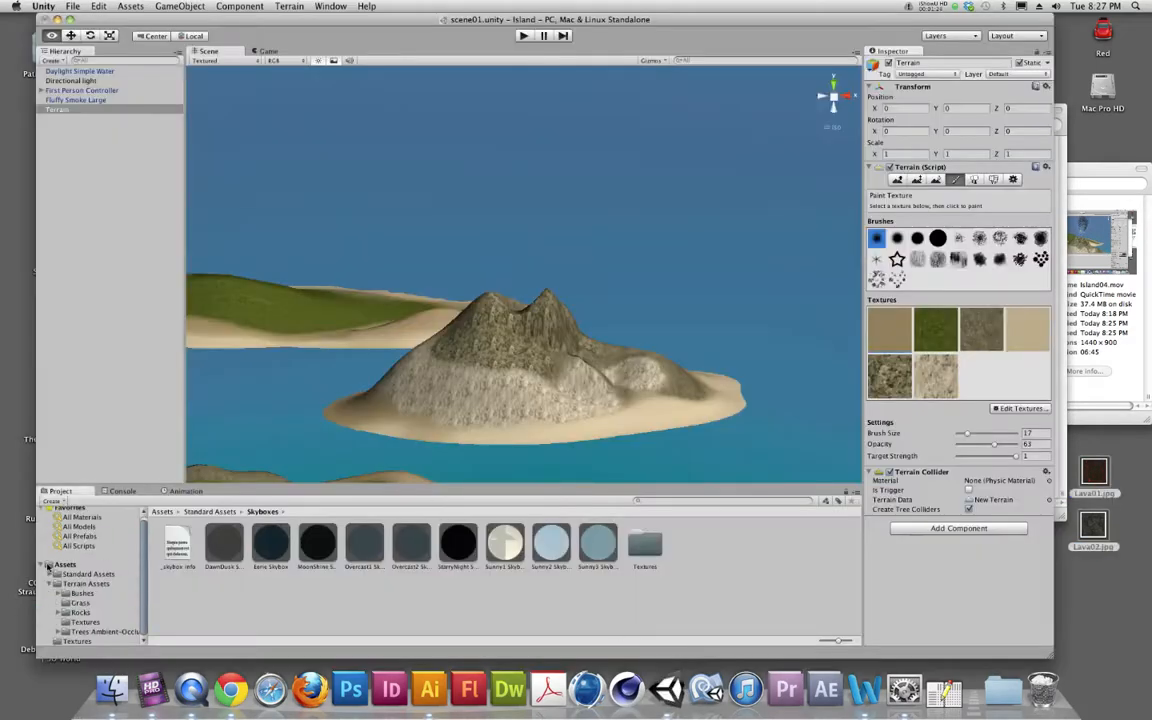
left_click(48, 586)
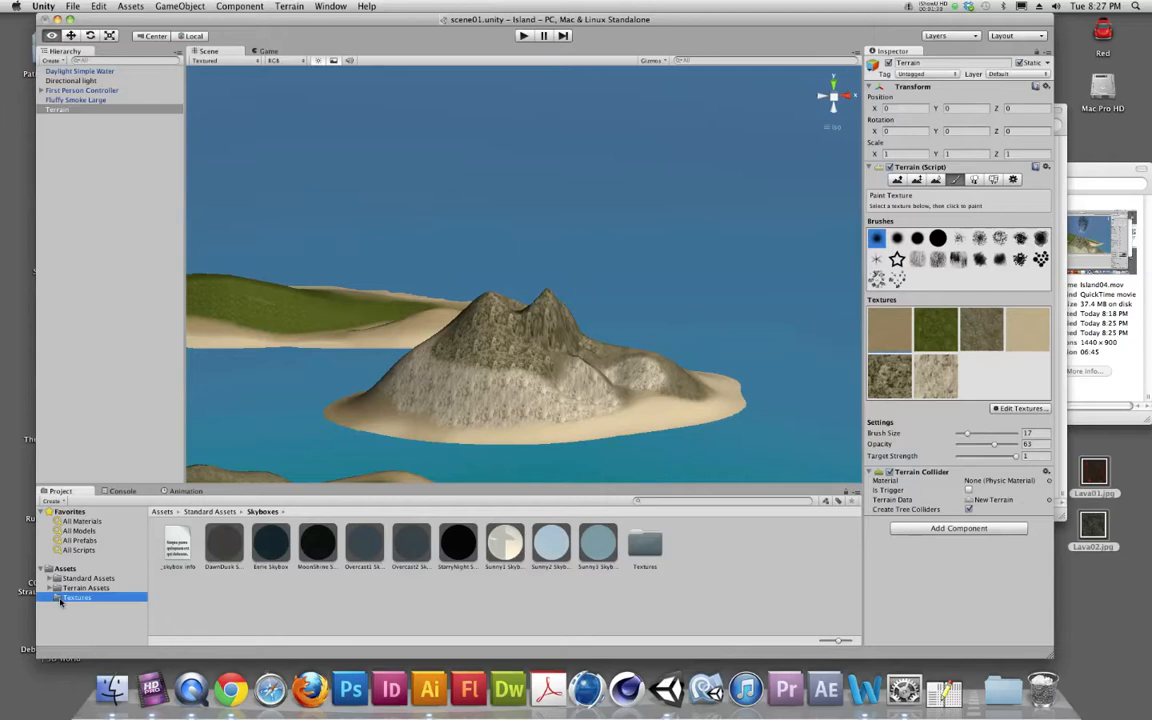
left_click(60, 599)
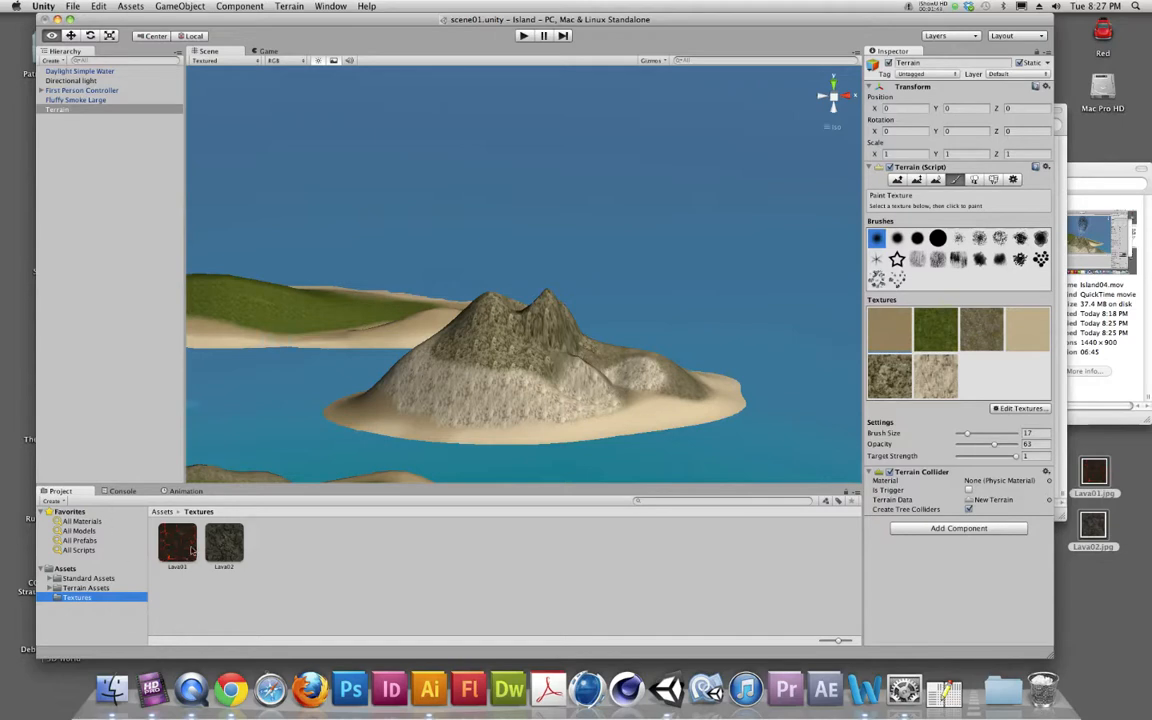
Step: Start adding a new terrain texture and browse the available images for its base texture
left_click(1020, 408)
left_click(1022, 415)
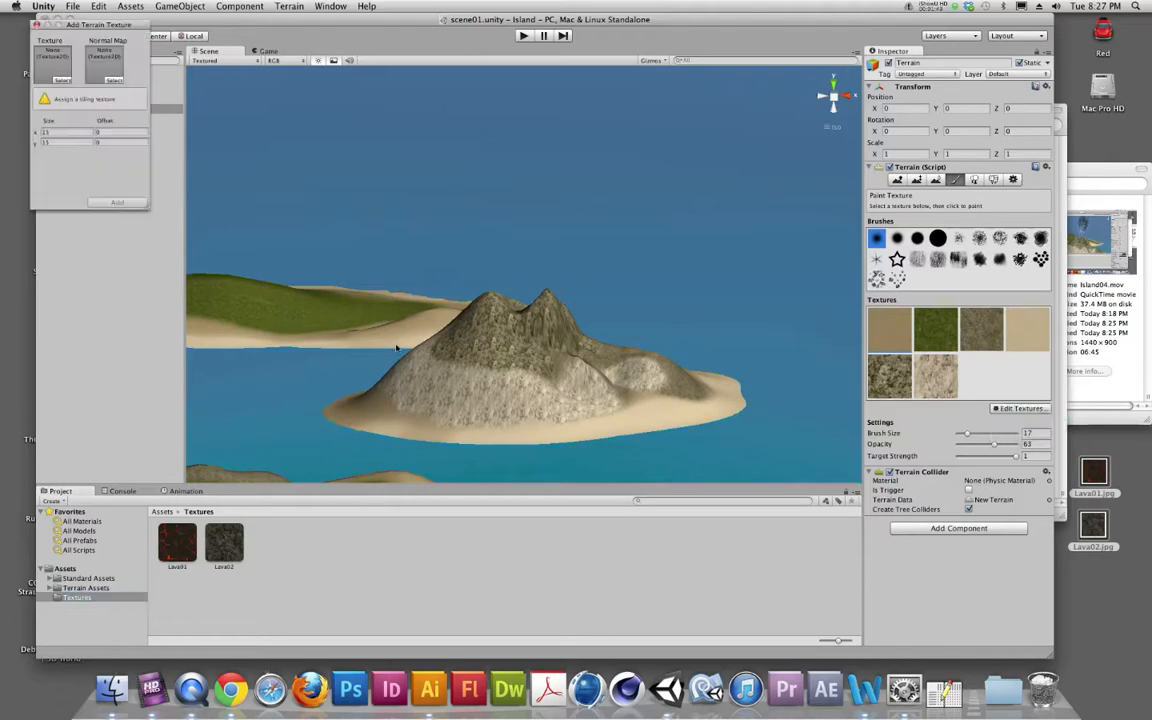
left_click(58, 78)
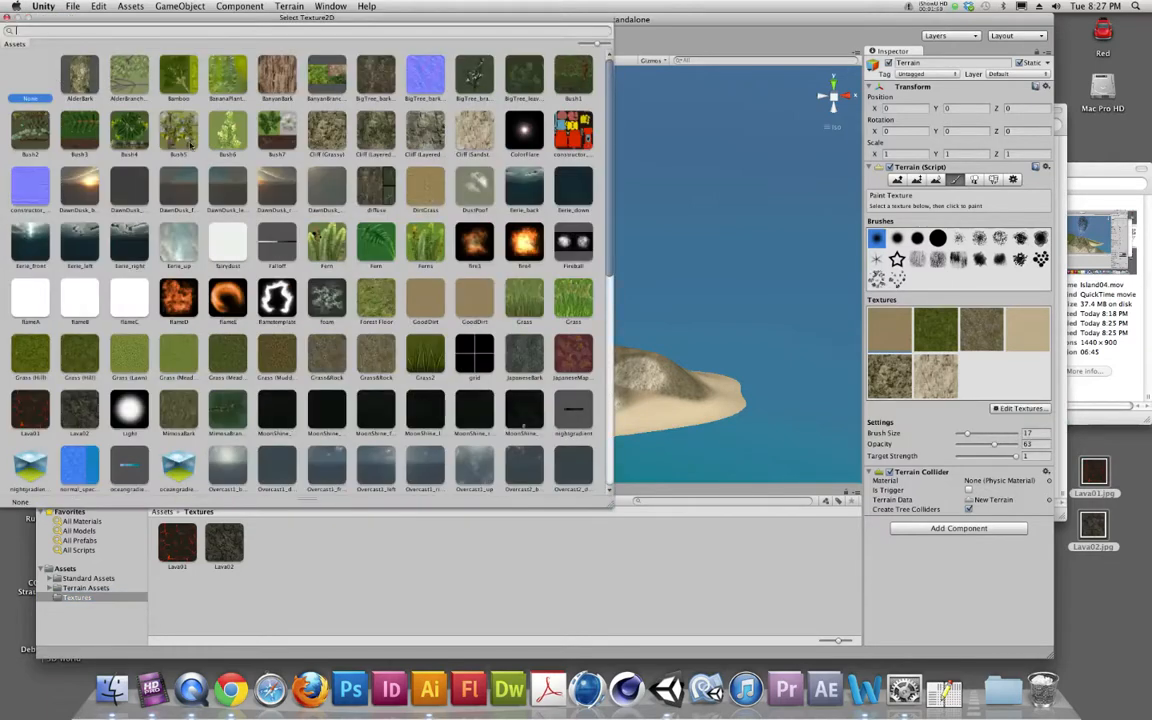
scroll(360, 300, "down", 10)
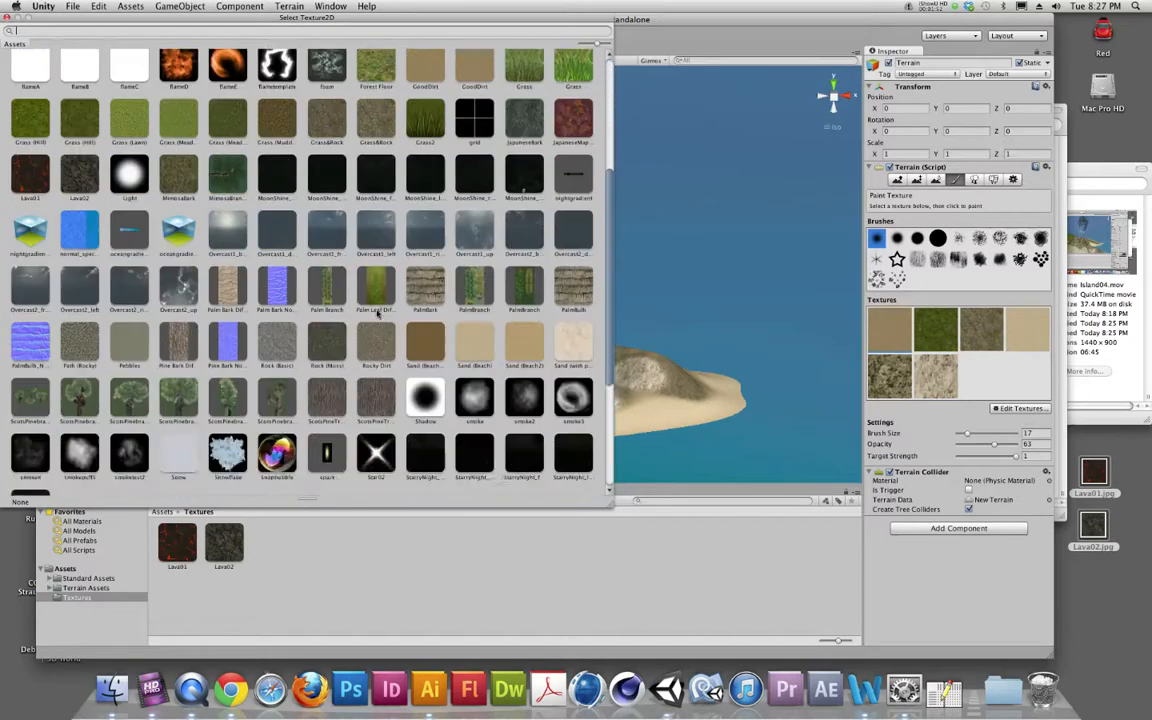
scroll(377, 316, "up", 2)
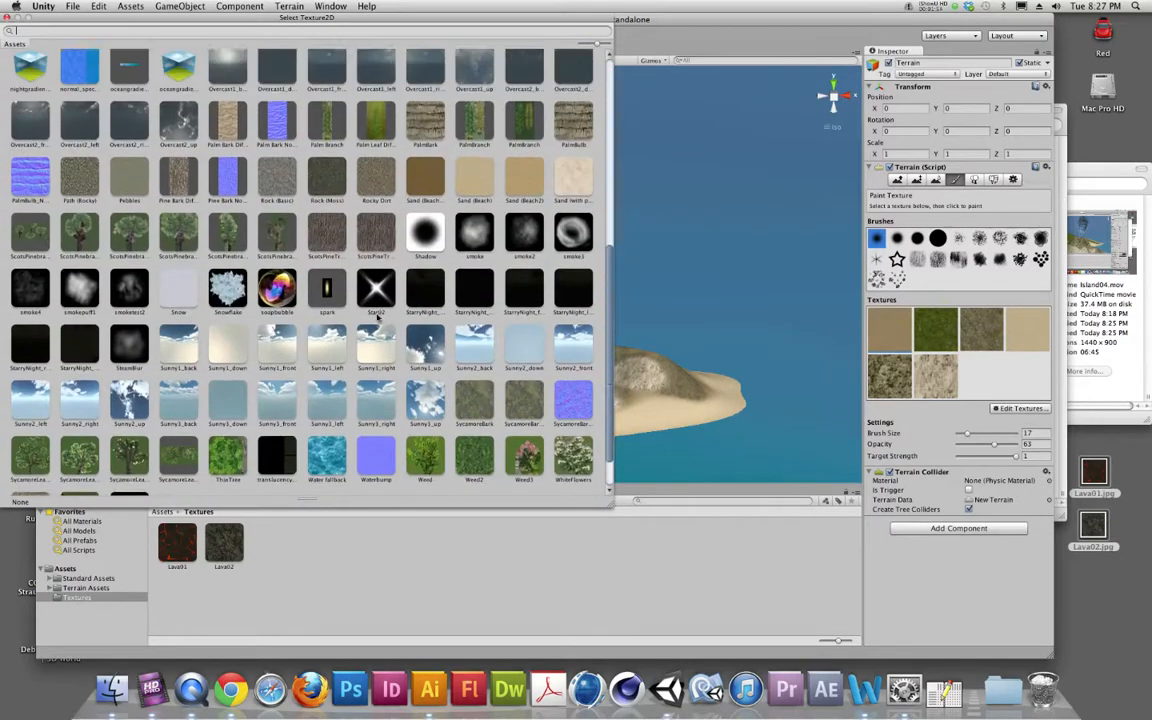
scroll(377, 316, "up", 5)
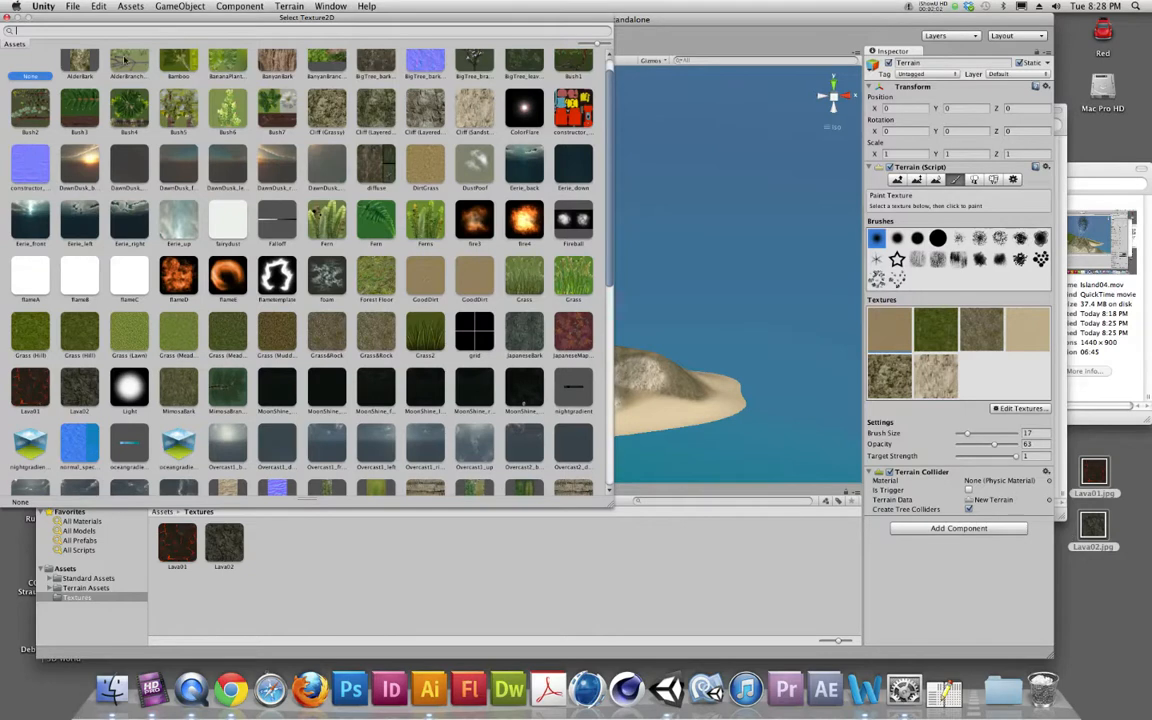
Step: Filter the available textures by "lava" and clear the filter again
type("lava")
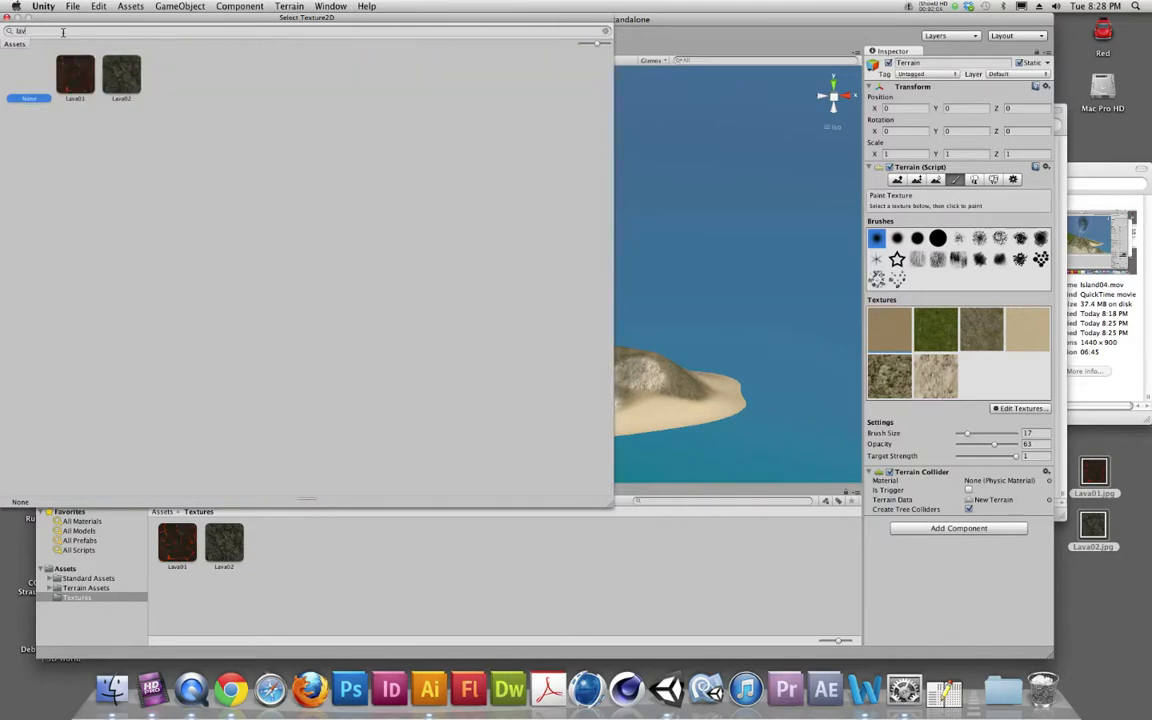
key("BackSpace")
key("BackSpace")
key("BackSpace")
key("BackSpace")
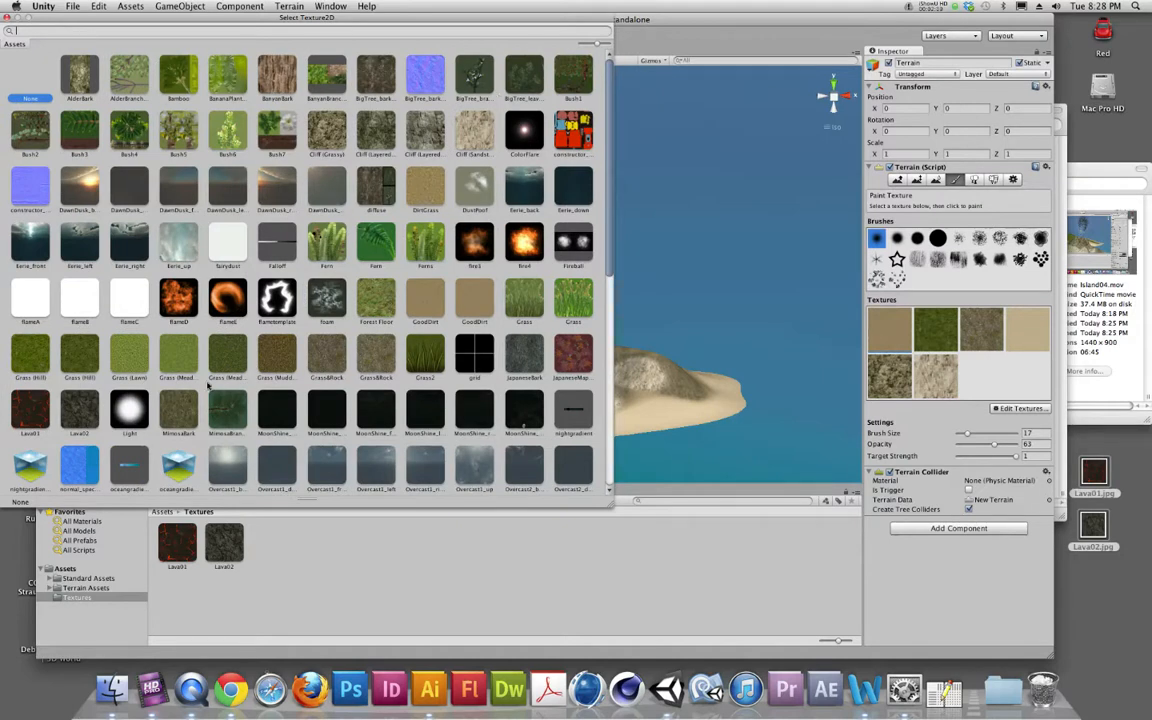
Step: Assign Lava02 as the base texture and add it to the terrain's paint textures
left_click(30, 410)
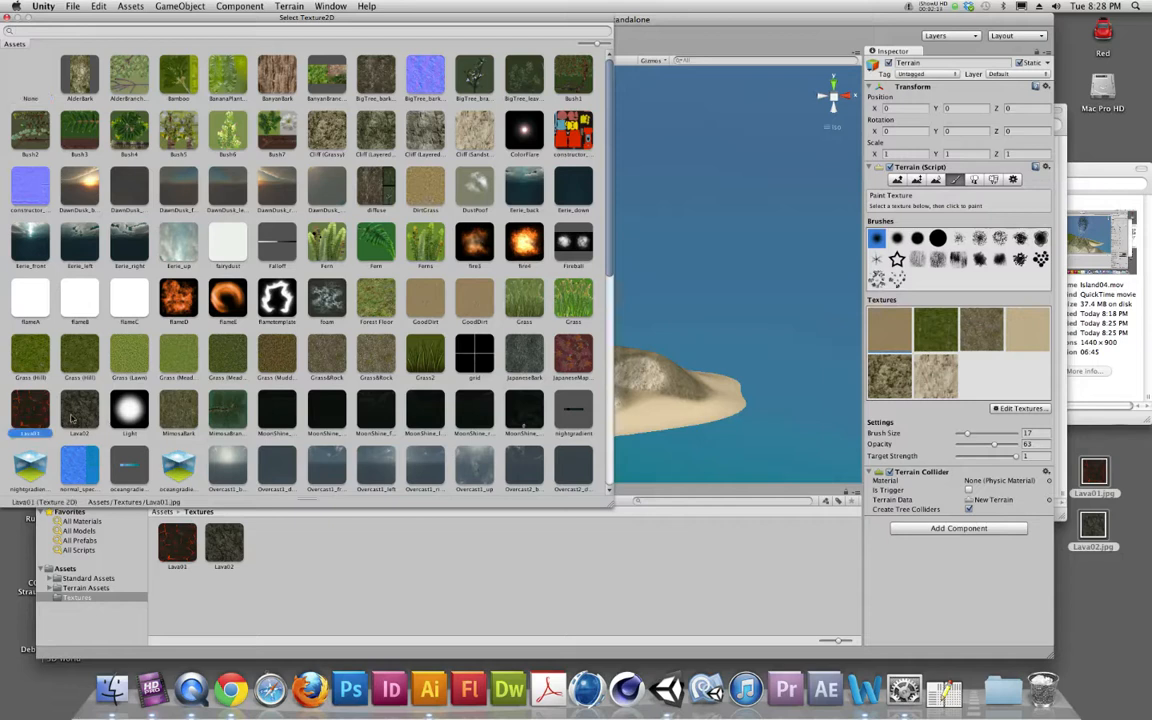
left_click(77, 416)
double_click(77, 416)
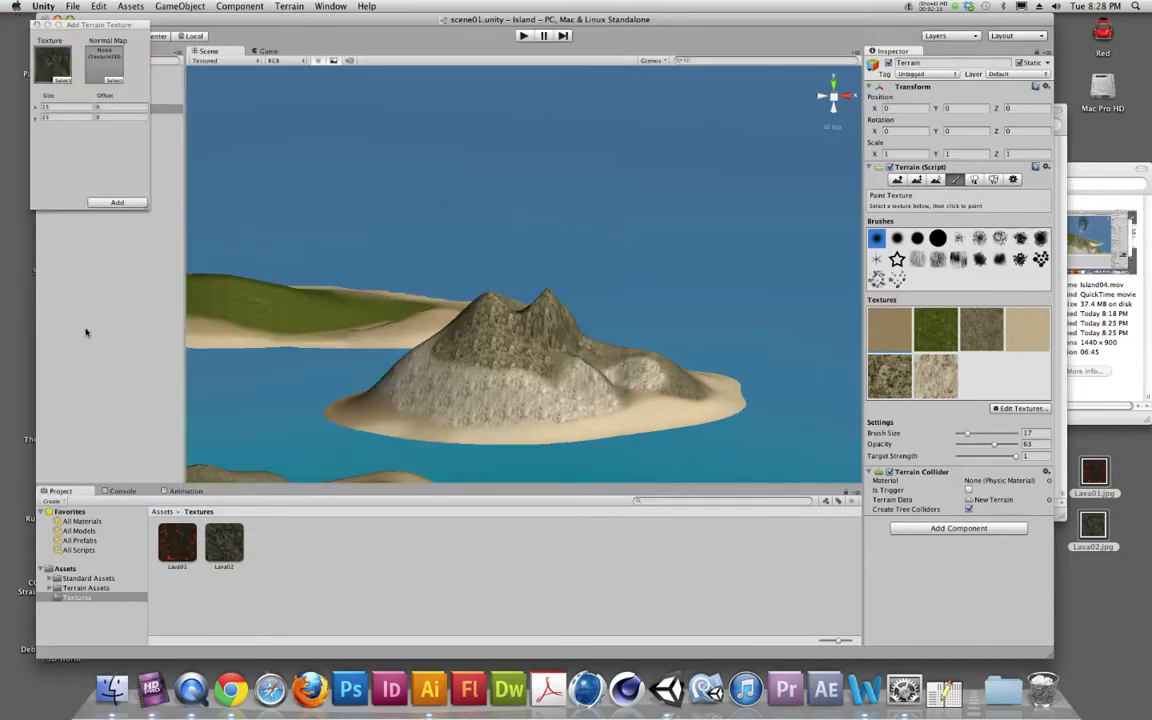
left_click(108, 202)
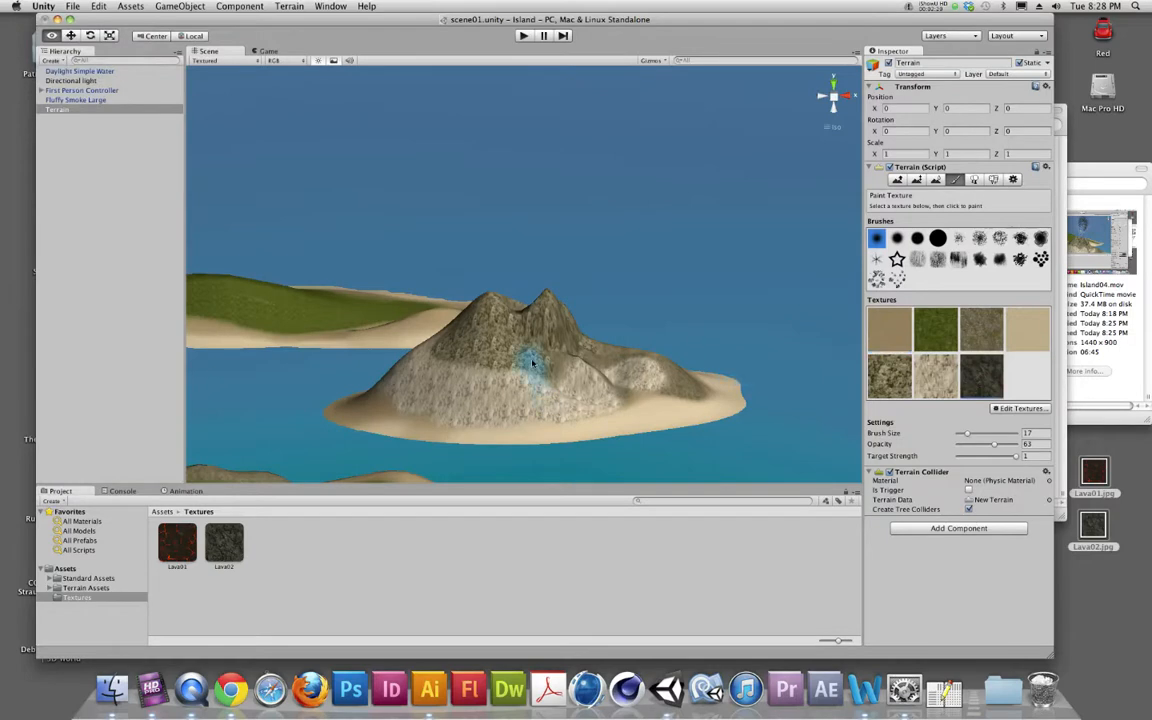
Step: Paint the Lava02 texture over the front slopes of the twin-peaked volcano, and lower the brush opacity to 1
mouse_move(541, 374)
left_mouse_down()
mouse_move(490, 376)
mouse_move(450, 345)
mouse_move(488, 321)
mouse_move(473, 329)
mouse_move(503, 344)
left_mouse_up()
mouse_move(533, 393)
left_mouse_down("alt")
mouse_move(684, 391)
mouse_move(494, 355)
mouse_move(430, 322)
left_mouse_up("alt")
mouse_move(430, 322)
left_mouse_down("alt")
mouse_move(609, 396)
mouse_move(731, 386)
left_mouse_up("alt")
mouse_move(586, 337)
left_mouse_down()
mouse_move(504, 347)
mouse_move(537, 337)
mouse_move(454, 373)
mouse_move(385, 366)
left_mouse_up()
left_click_drag(537, 378, 390, 387, "alt")
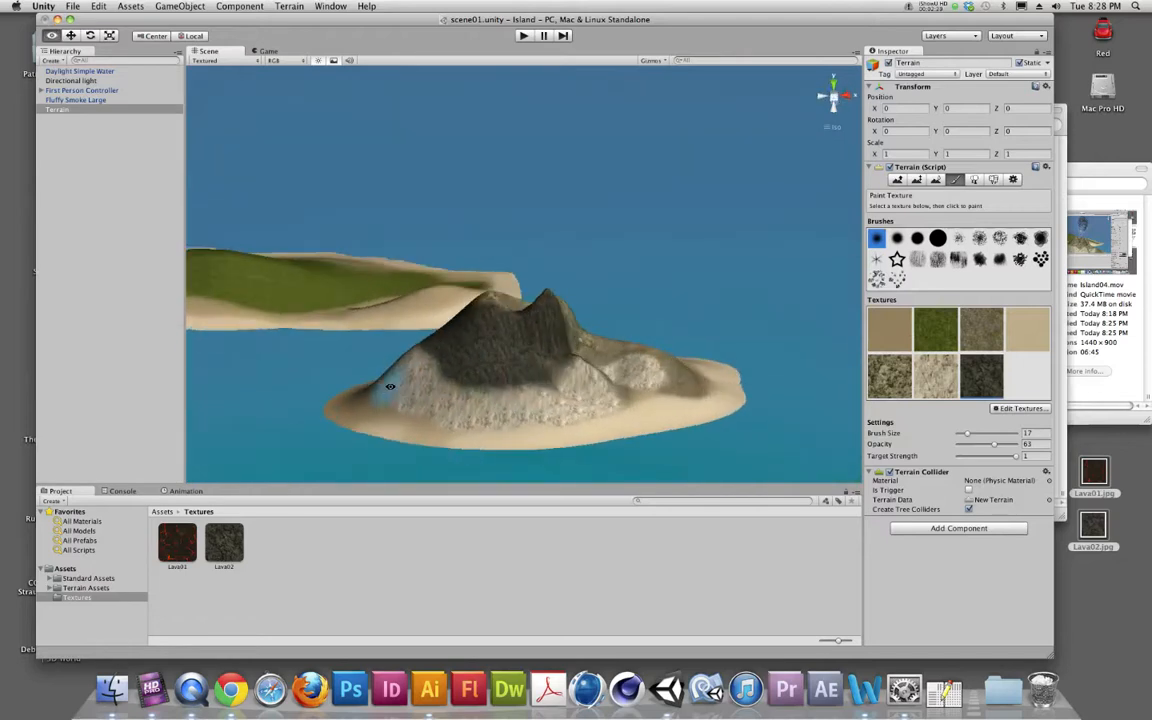
mouse_move(526, 375)
left_mouse_down()
mouse_move(546, 370)
mouse_move(390, 330)
mouse_move(503, 370)
left_mouse_up()
scroll(532, 401, "up", 8)
scroll(536, 406, "down", 5)
scroll(534, 415, "down", 3)
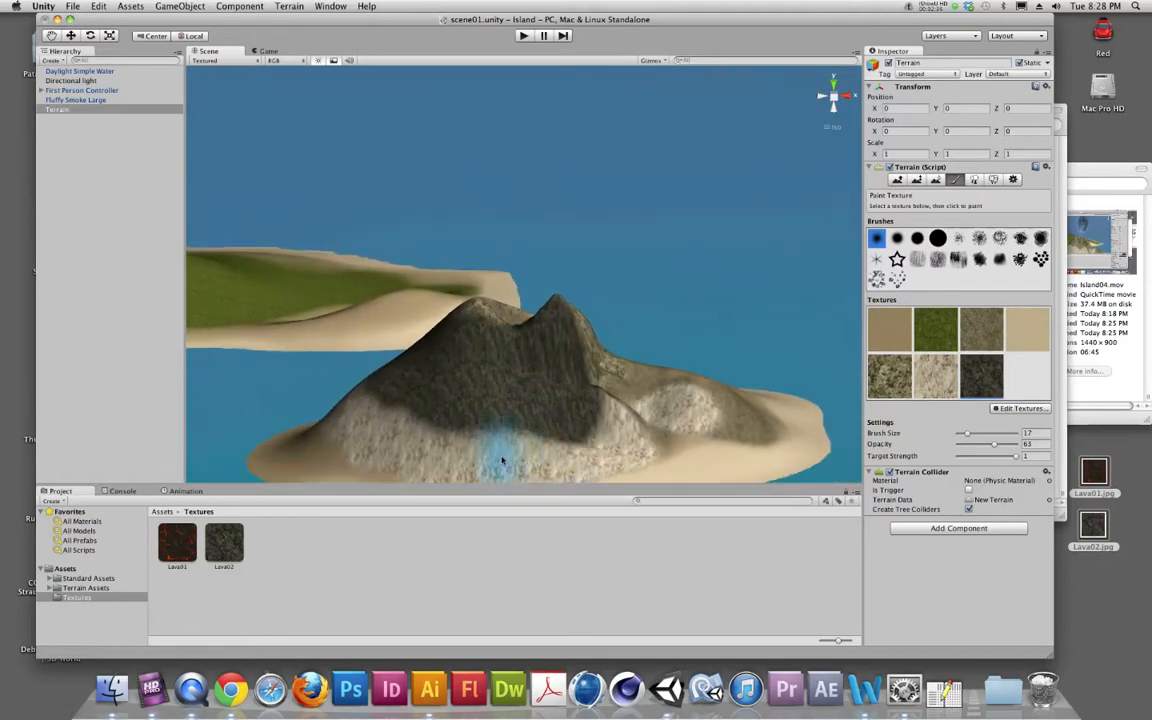
scroll(505, 458, "up", 5)
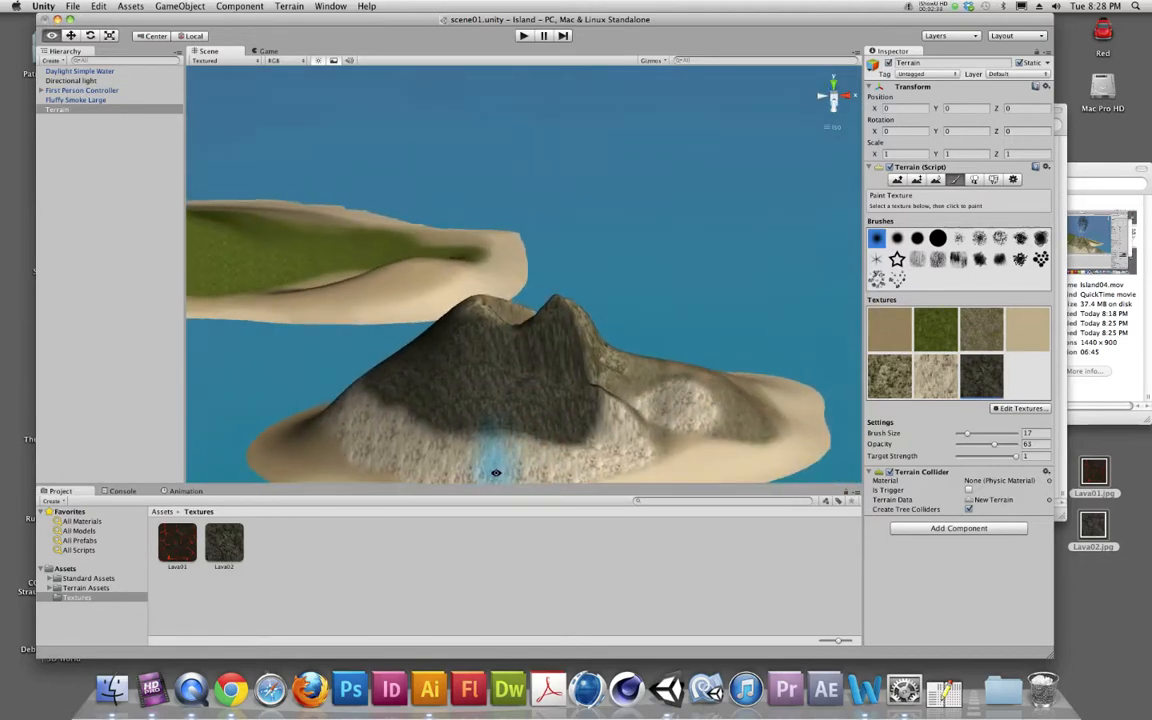
scroll(519, 449, "down", 4)
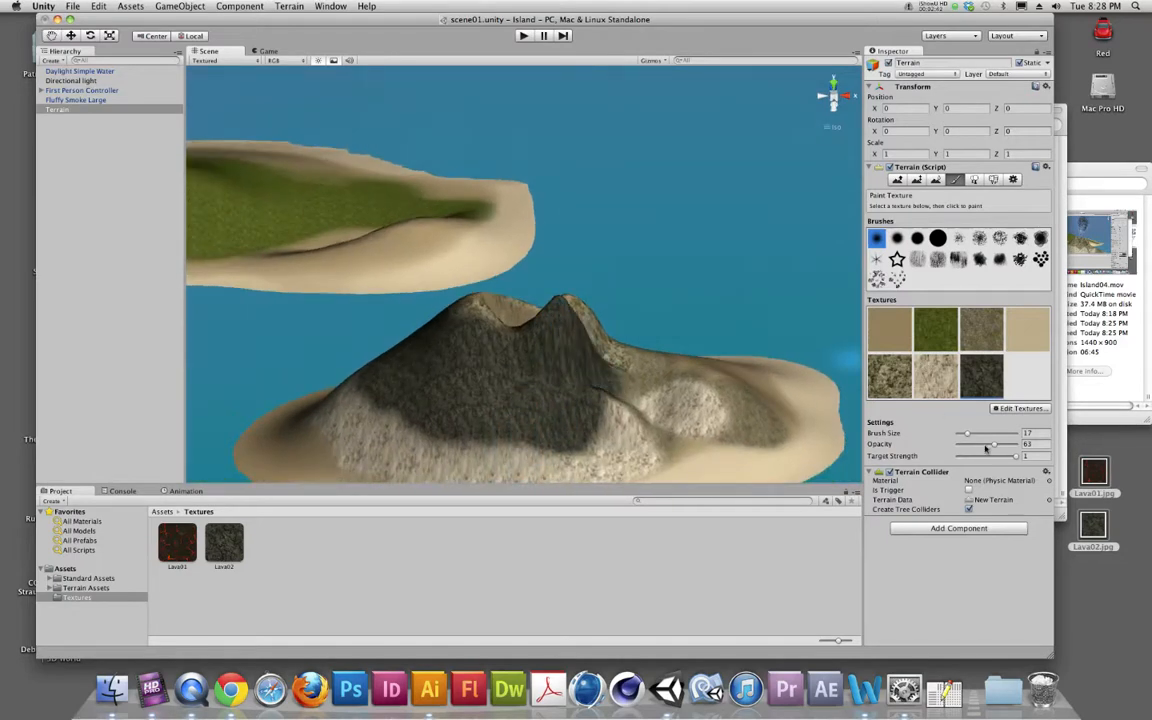
left_click(957, 445)
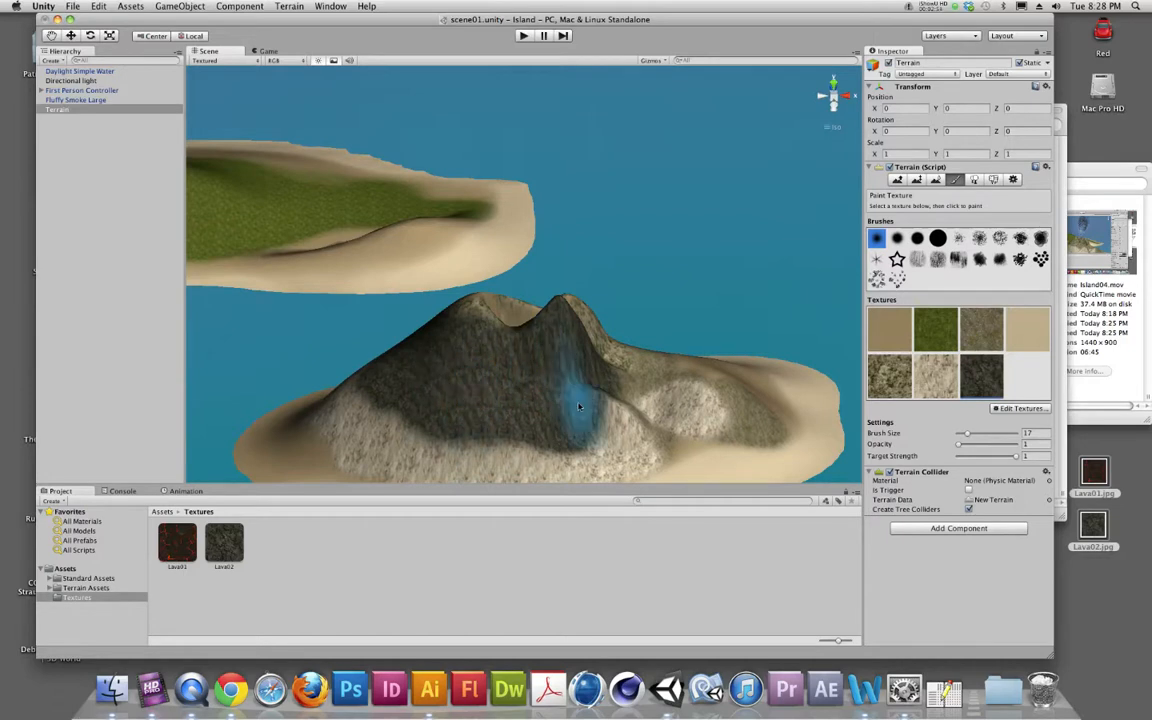
Step: Set the Lava02 terrain texture's tiling size to 30 in both X and Y, and apply it
double_click(981, 380)
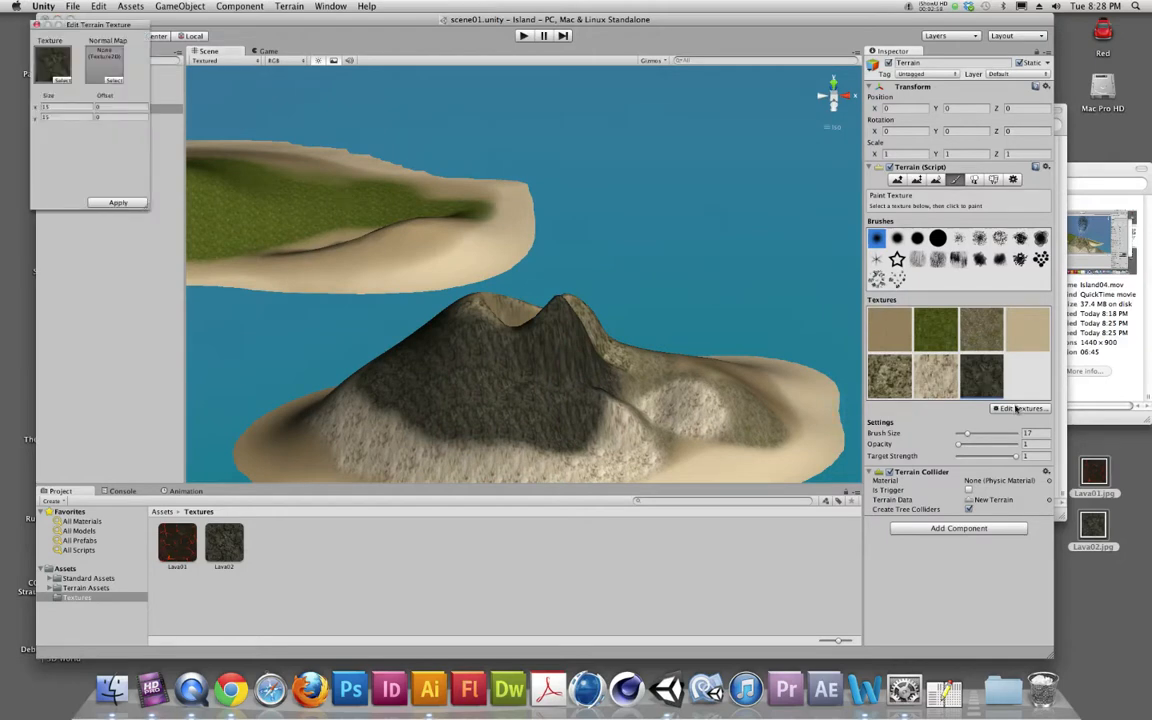
left_click(1017, 411)
left_click(985, 380)
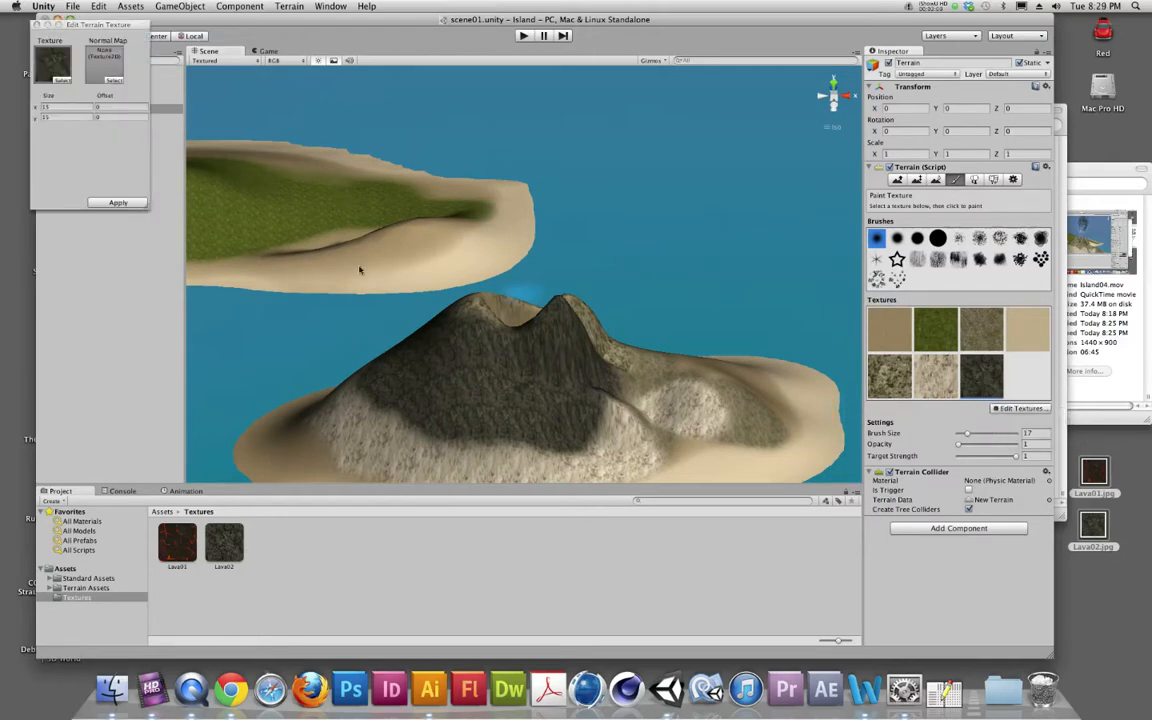
left_click(45, 106)
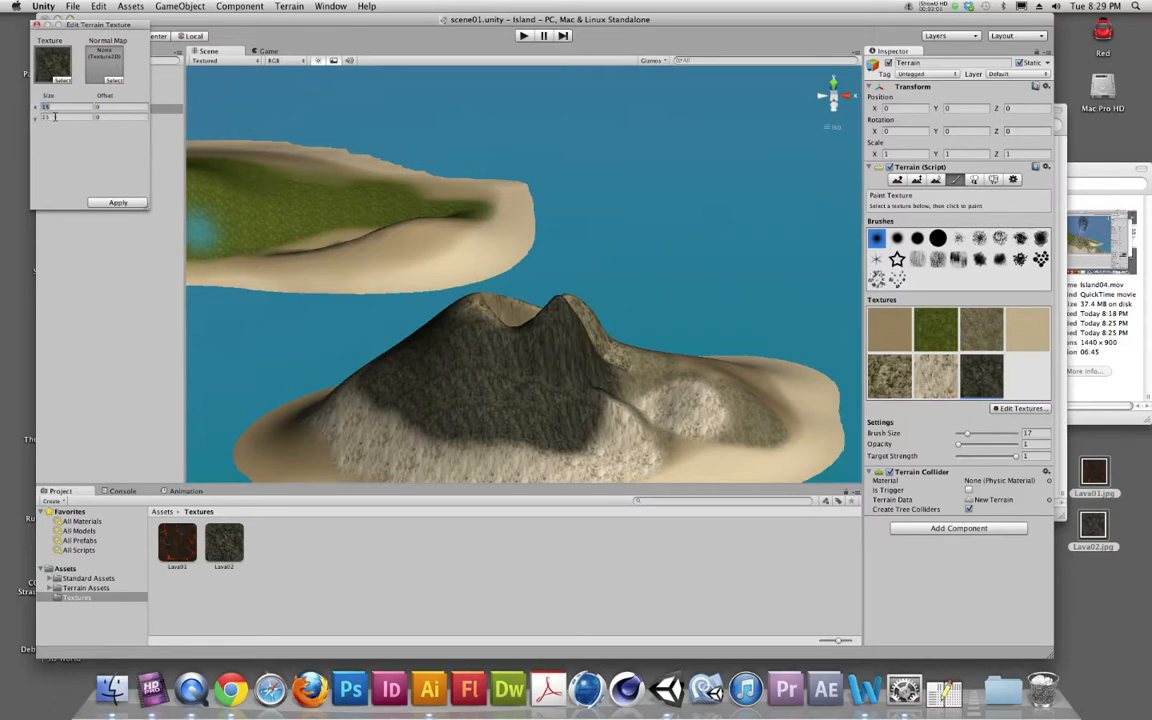
type("10")
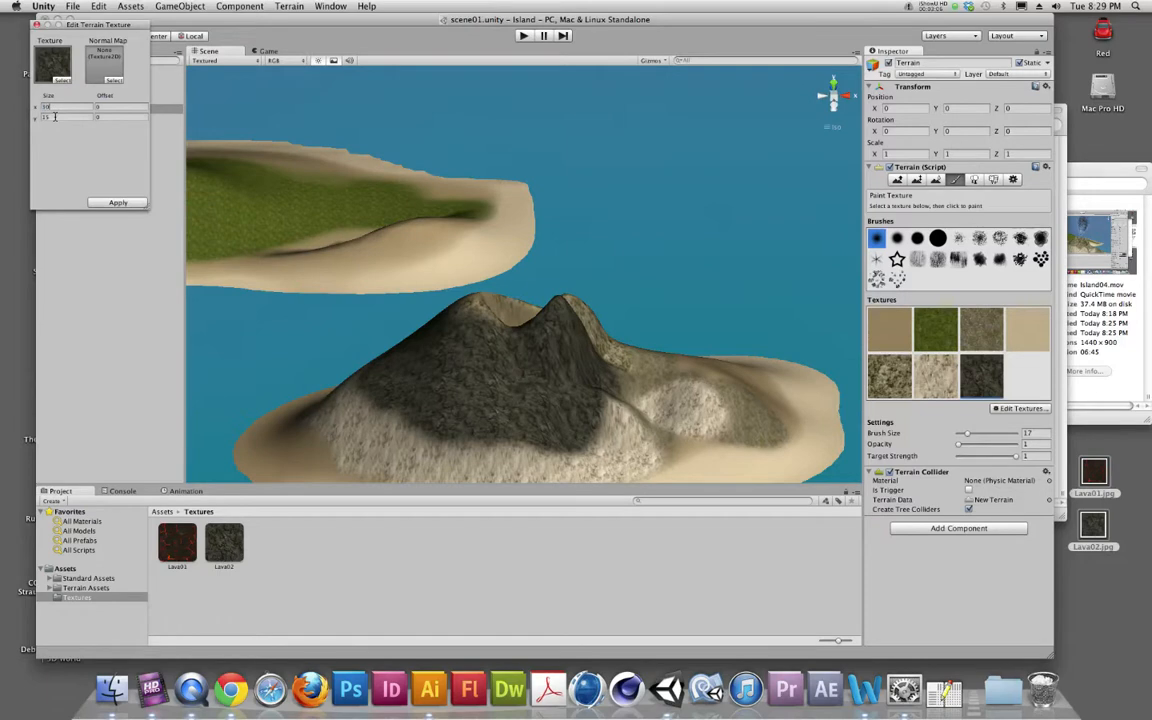
type("10")
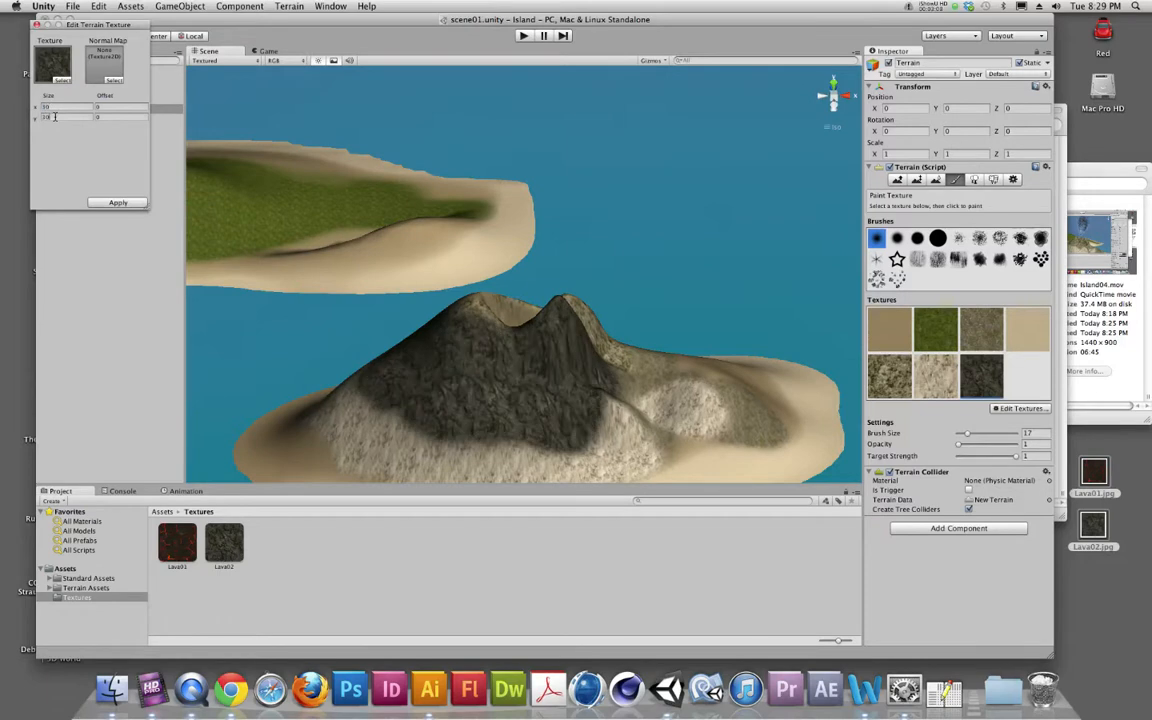
left_click(113, 203)
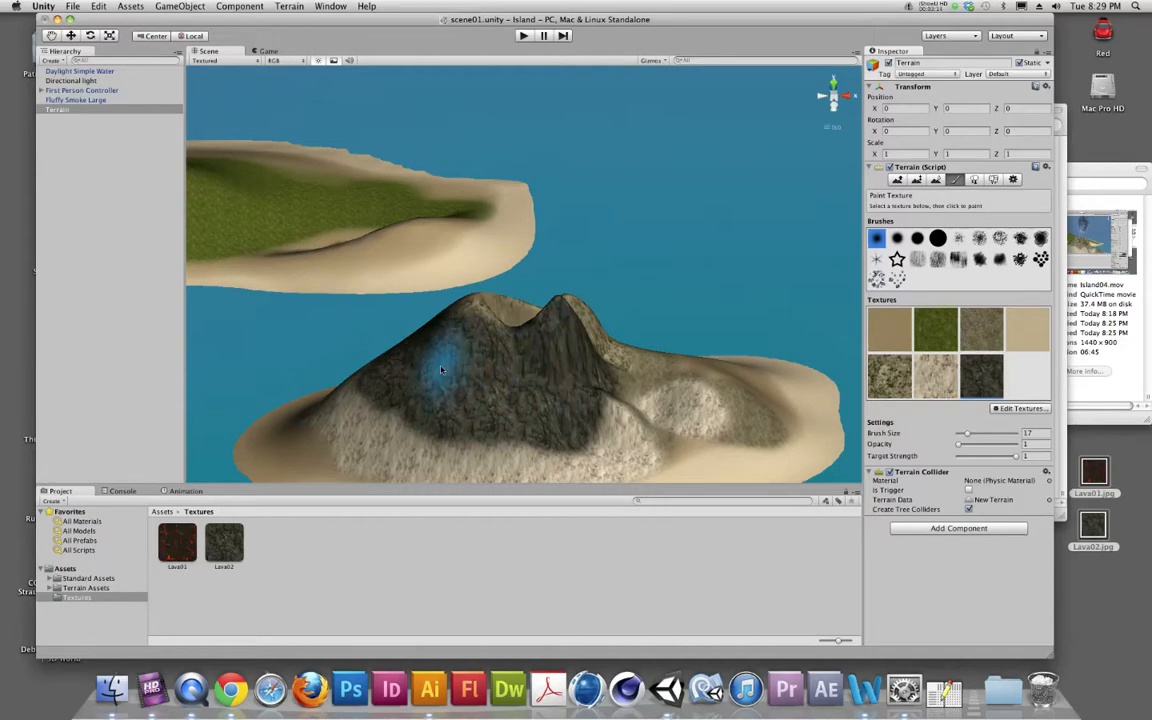
Step: Examine the retiled lava texture on the volcano from several sides and distances
scroll(526, 399, "up", 2)
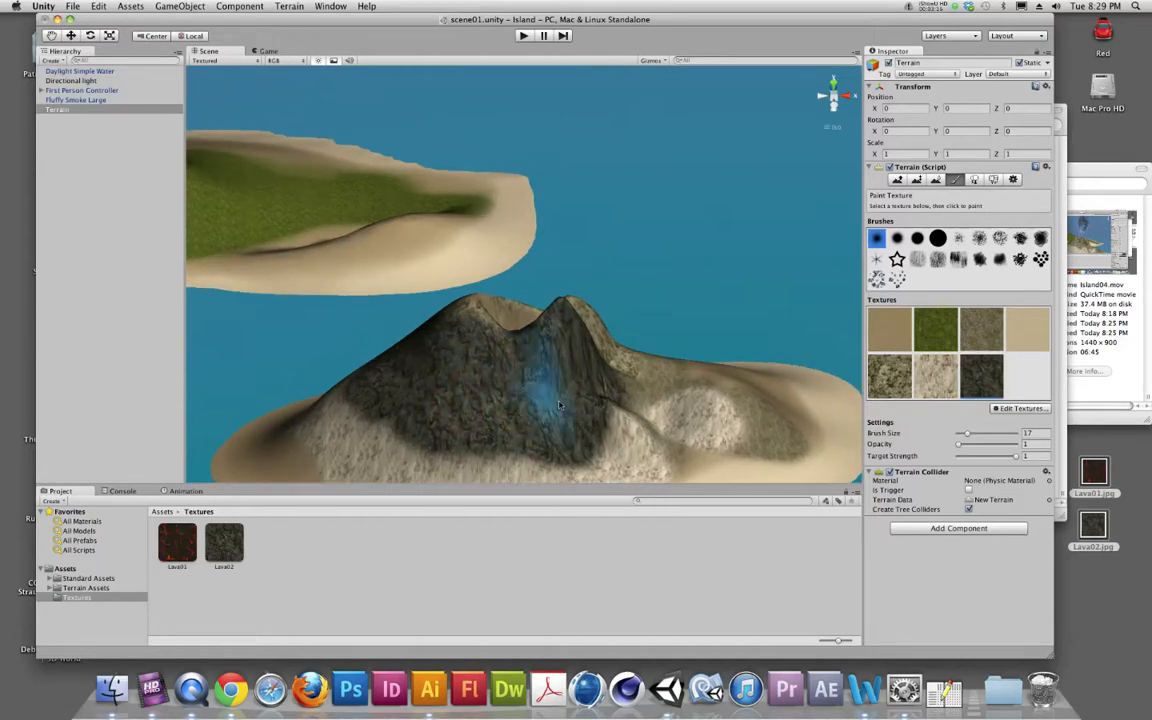
mouse_move(470, 368)
left_mouse_down("alt")
mouse_move(402, 385)
mouse_move(421, 375)
mouse_move(368, 339)
left_mouse_up("alt")
mouse_move(378, 404)
left_mouse_down("alt")
mouse_move(524, 405)
mouse_move(449, 373)
left_mouse_up("alt")
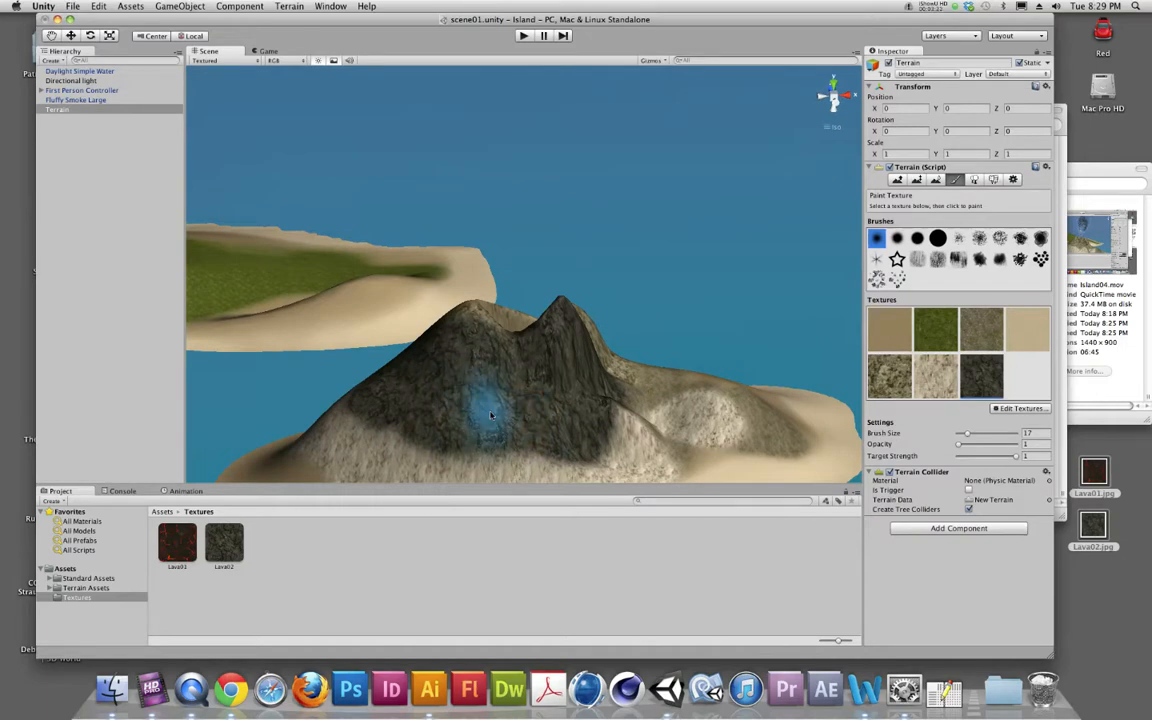
scroll(400, 452, "down", 5)
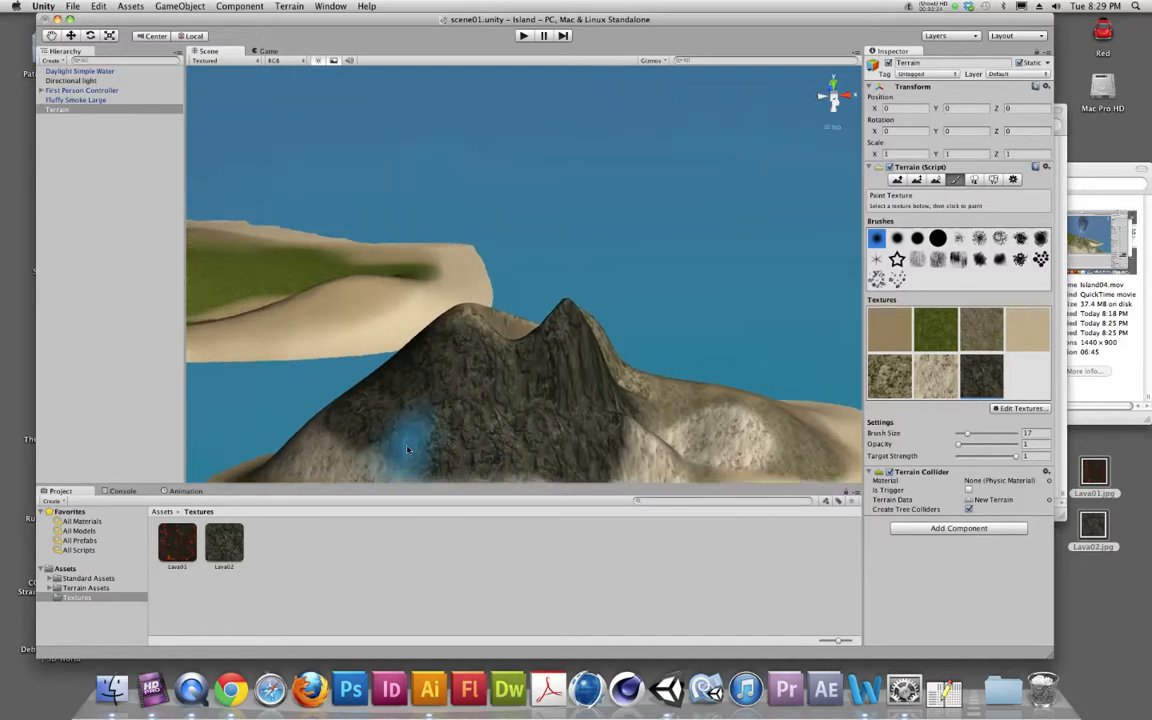
scroll(406, 456, "up", 3)
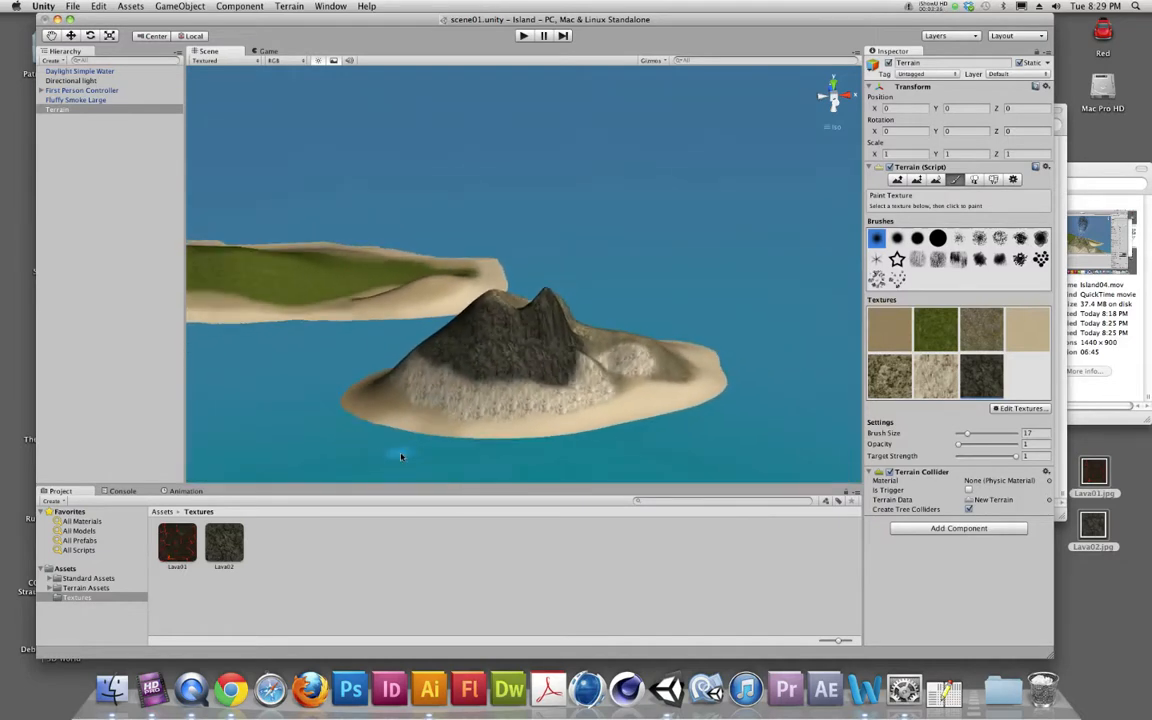
mouse_move(401, 457)
left_mouse_down("alt")
mouse_move(386, 432)
mouse_move(200, 470)
mouse_move(118, 381)
left_mouse_up("alt")
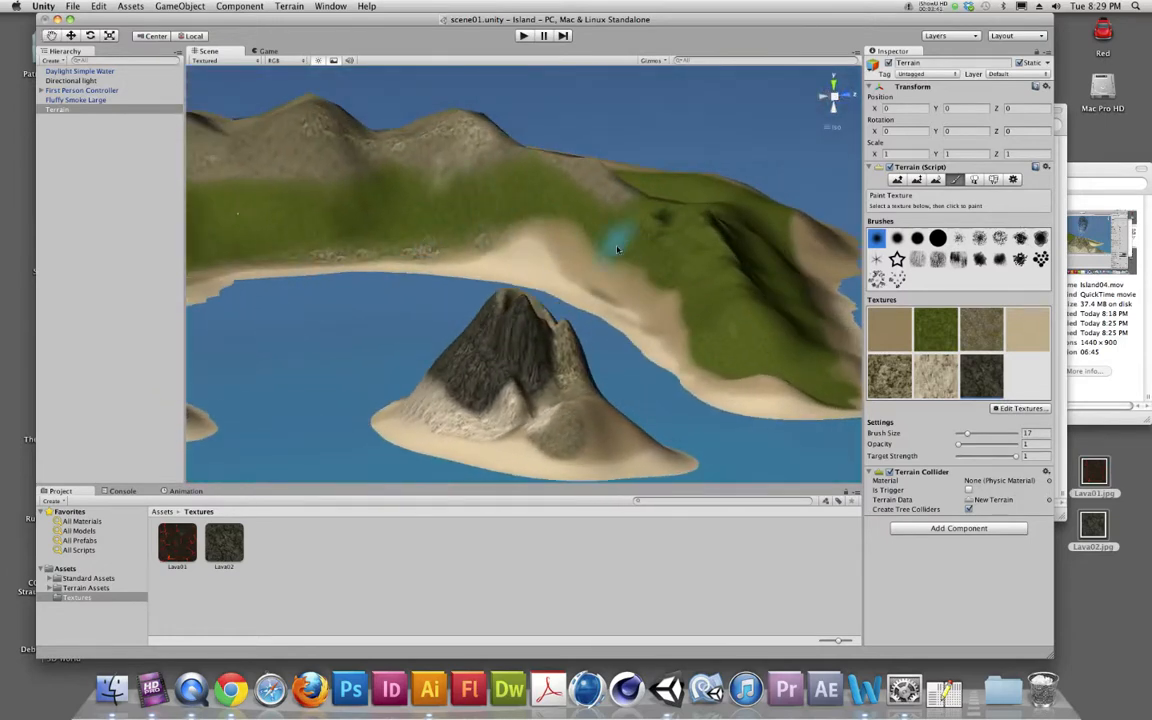
left_click_drag(538, 229, 375, 285, "alt")
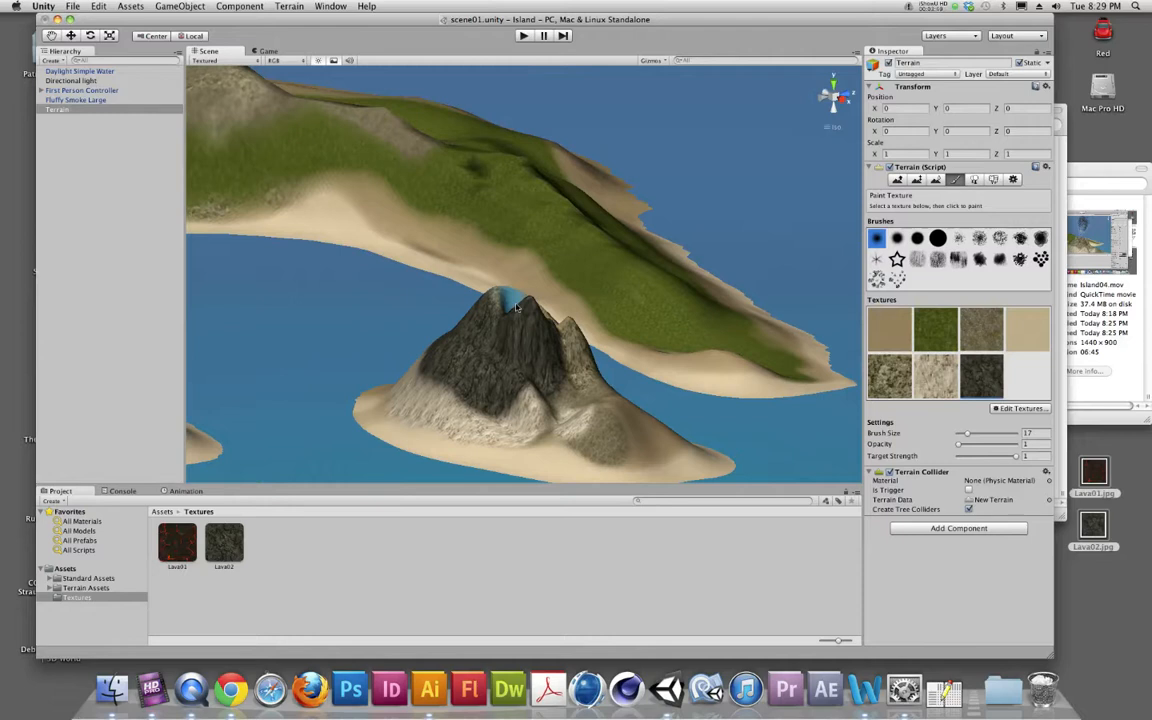
mouse_move(443, 370)
left_mouse_down("alt")
mouse_move(504, 378)
mouse_move(530, 355)
left_mouse_up("alt")
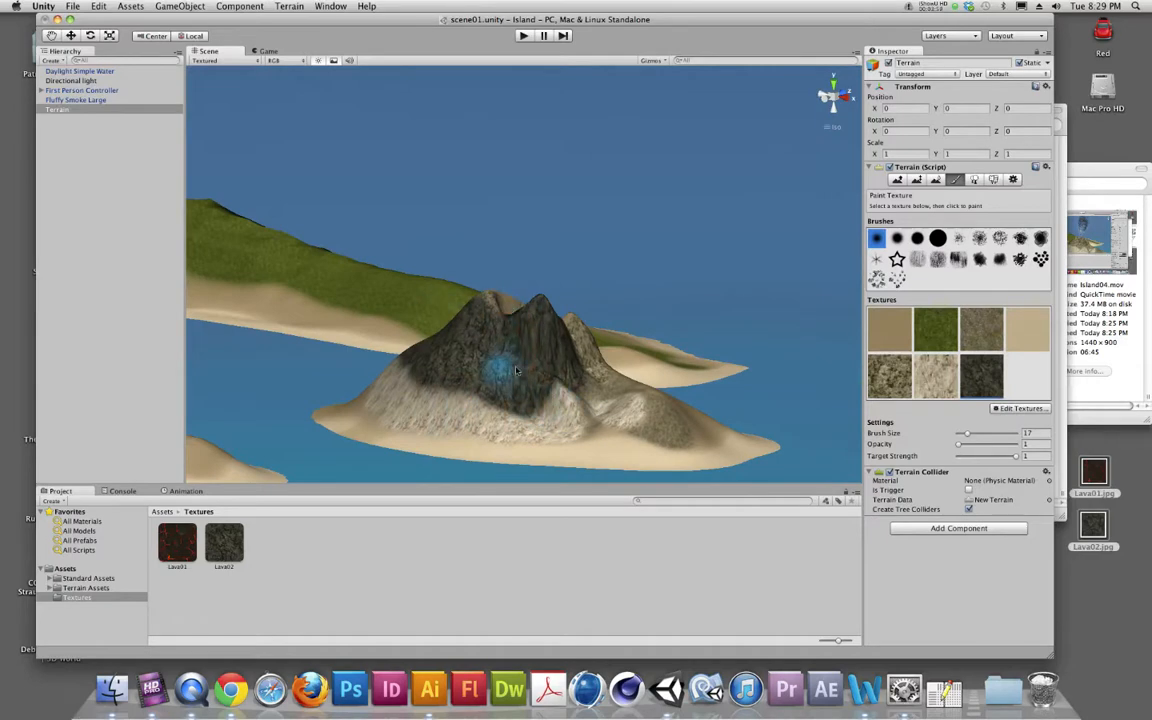
left_click_drag(475, 402, 568, 424, "alt")
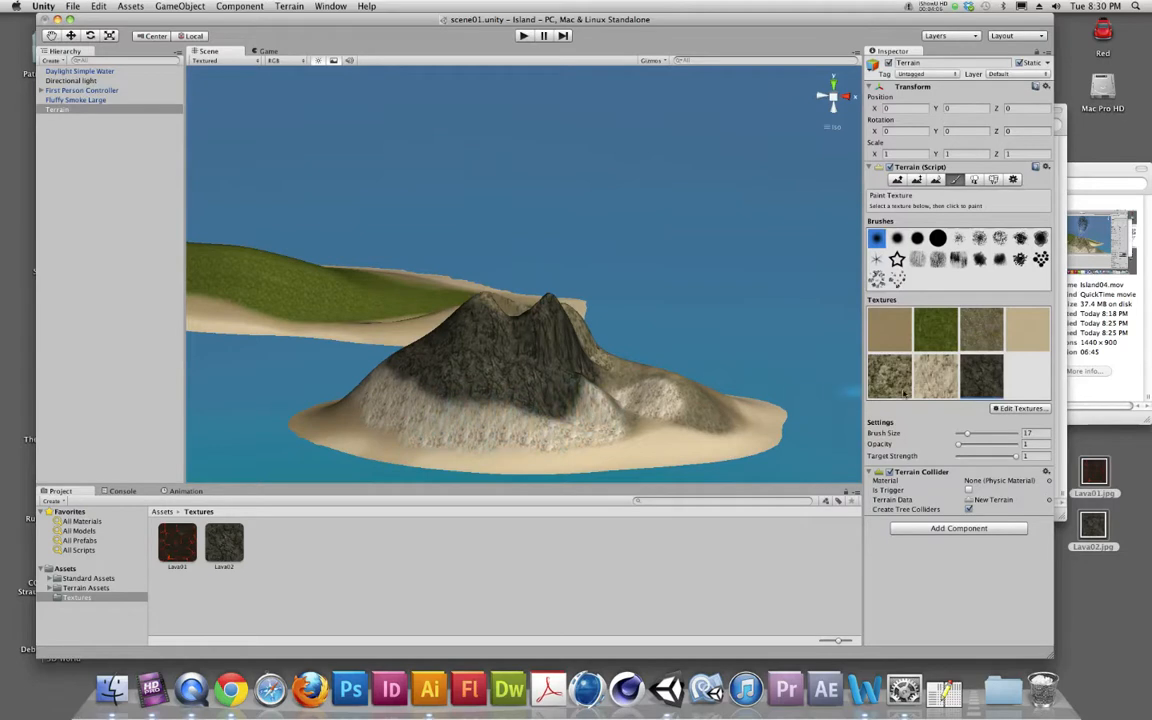
Step: Set the light rock terrain texture's tiling size to 30 in both X and Y, and close its texture settings
double_click(937, 381)
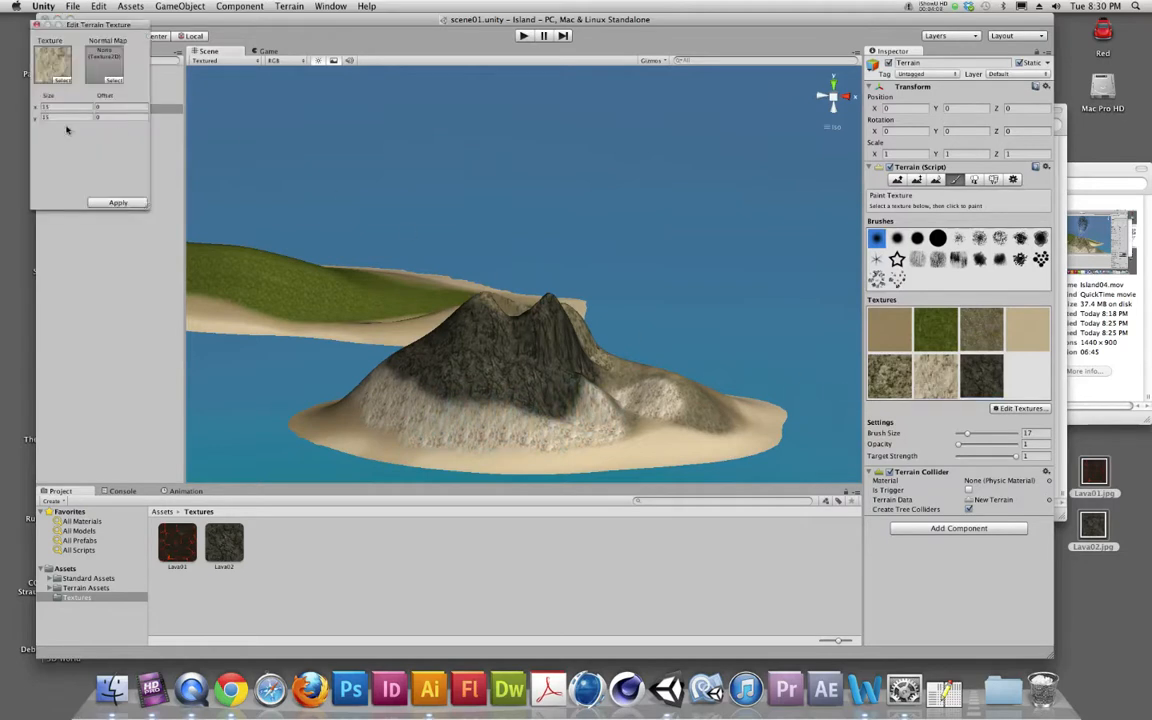
left_click(45, 106)
type("30")
key("Tab")
type("30")
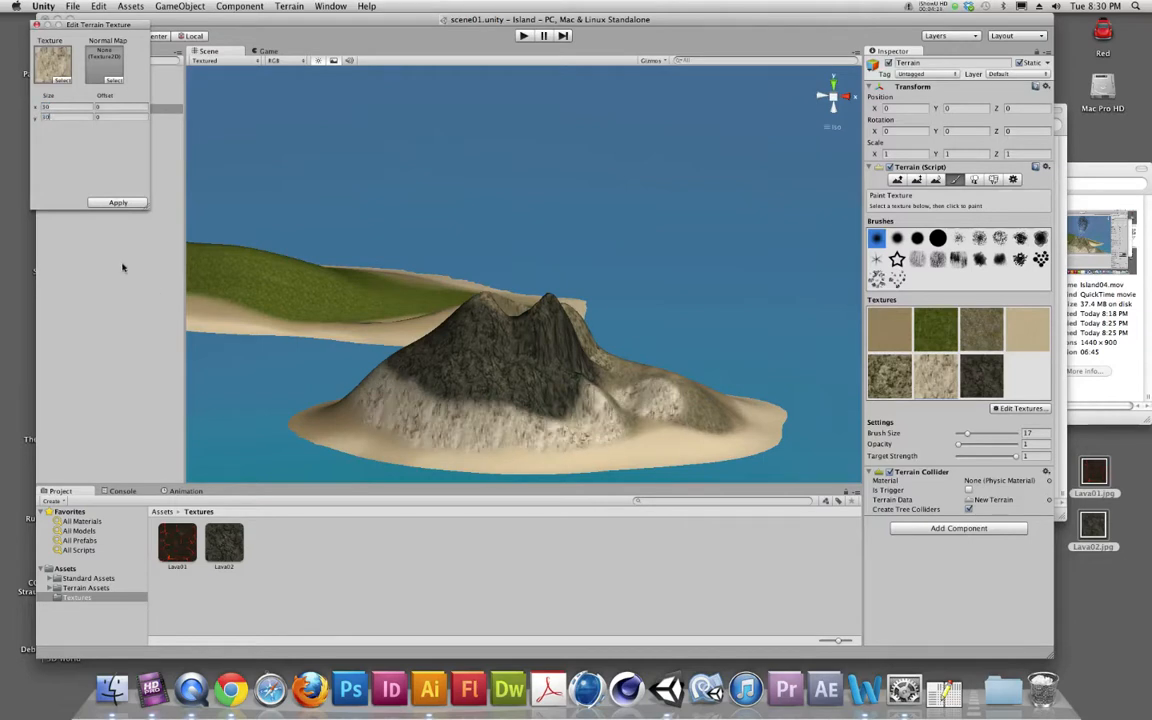
left_click(36, 25)
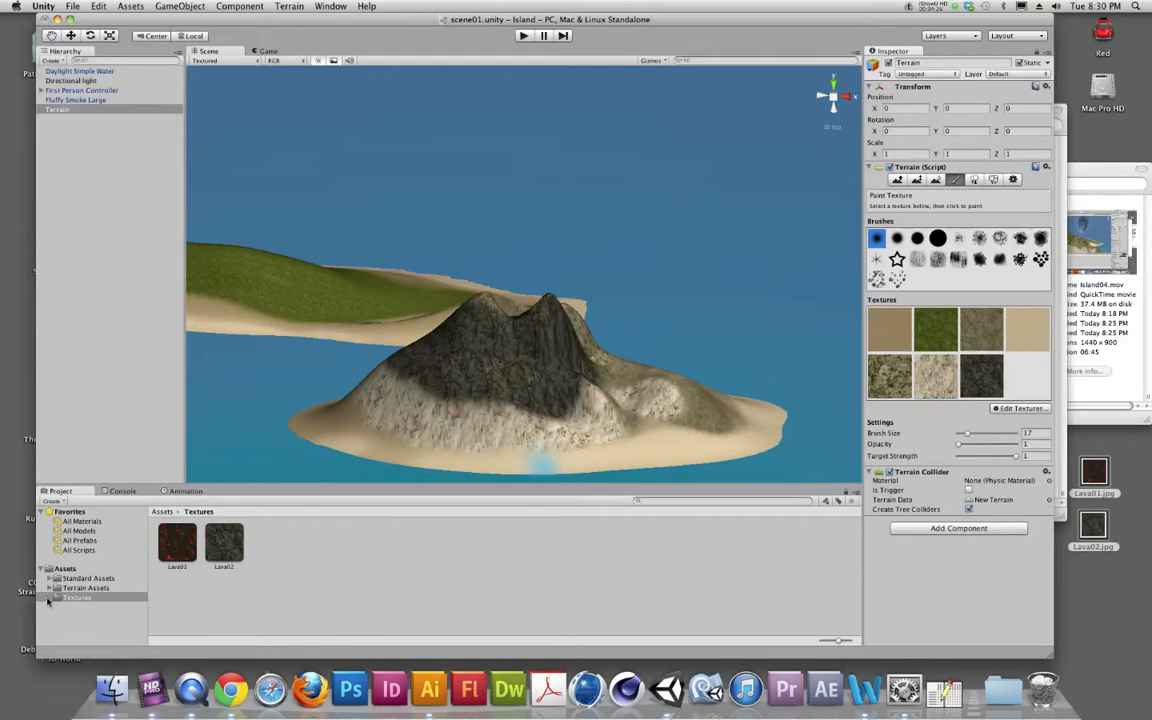
Step: Import Lava02.jpg from the desktop into the project's Textures folder again, and check the project's Textures folder in Finder
left_click_drag(1095, 527, 584, 579)
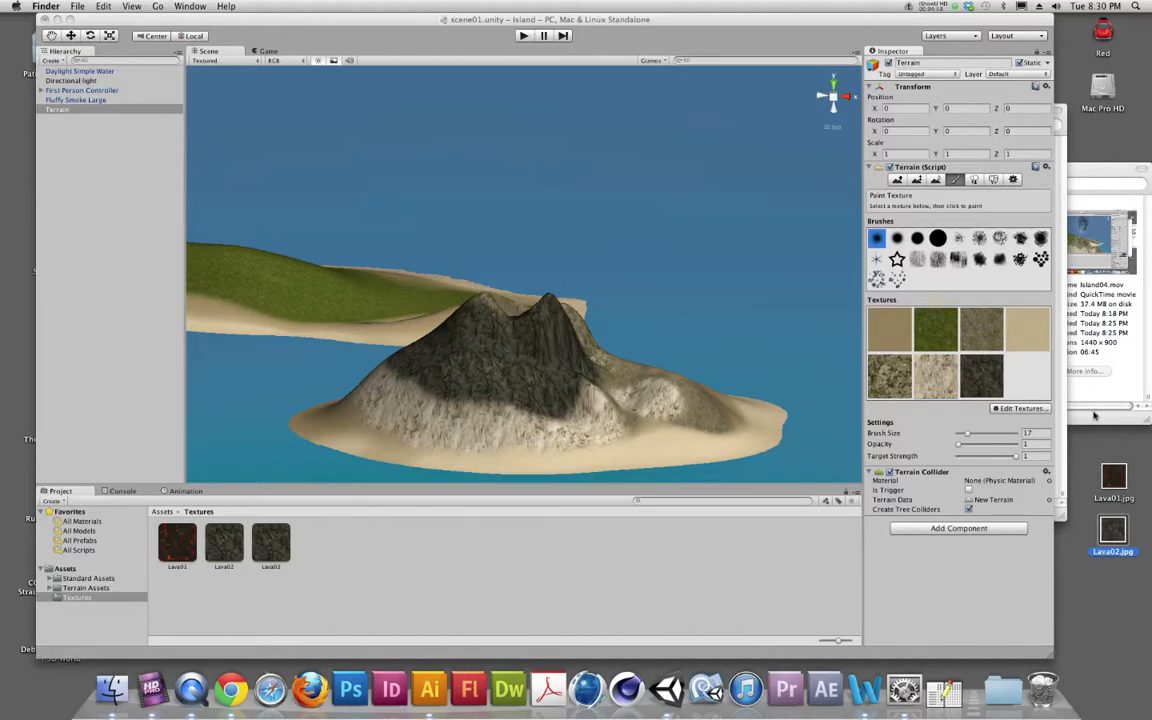
left_click(1093, 407)
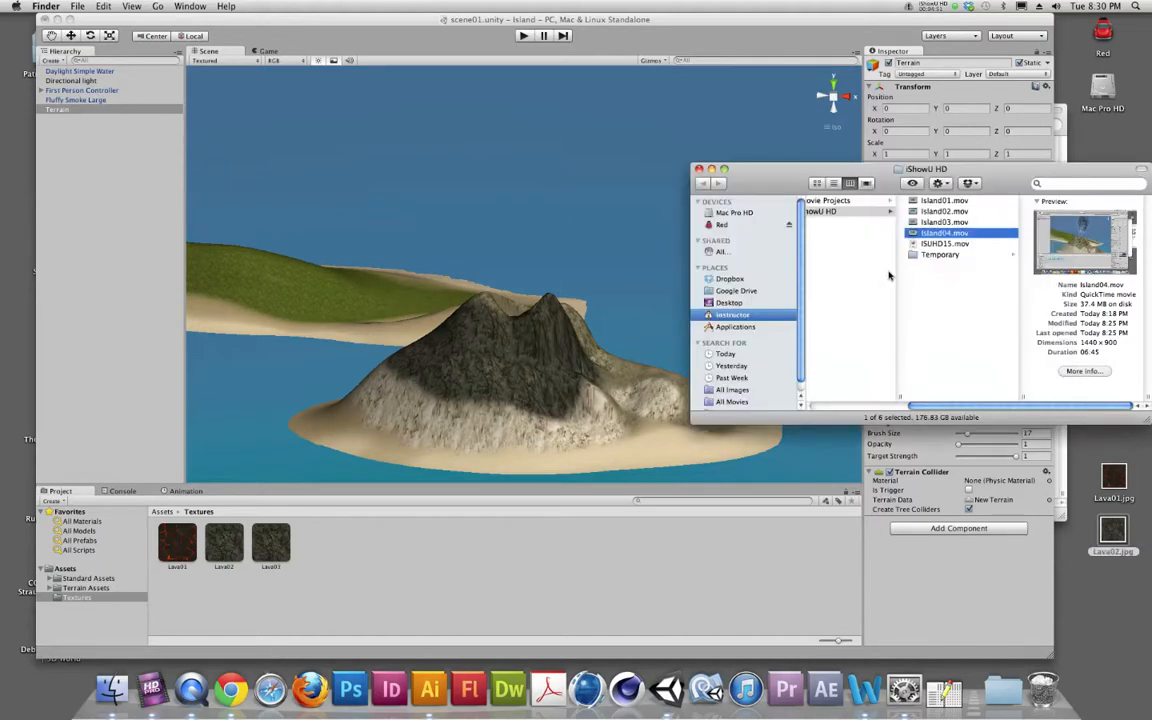
scroll(888, 275, "left", 5)
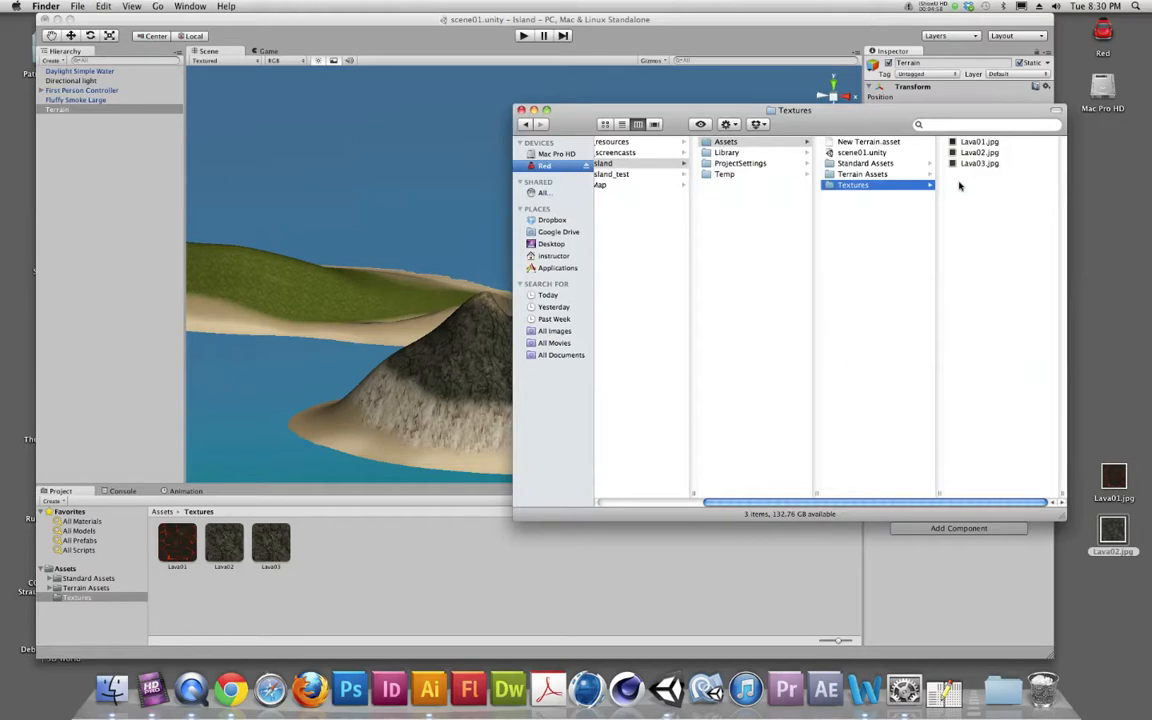
left_click(491, 581)
left_click_drag(1108, 530, 1089, 577)
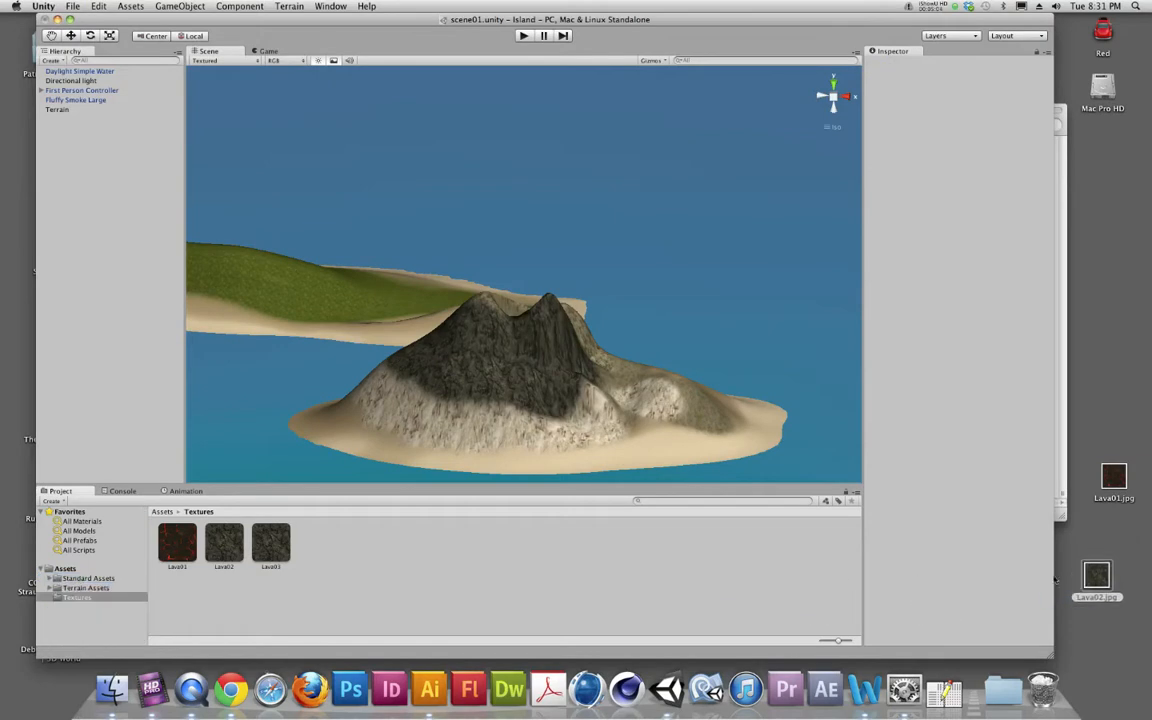
Step: Create a new folder inside Assets and delete it again
left_click(64, 569)
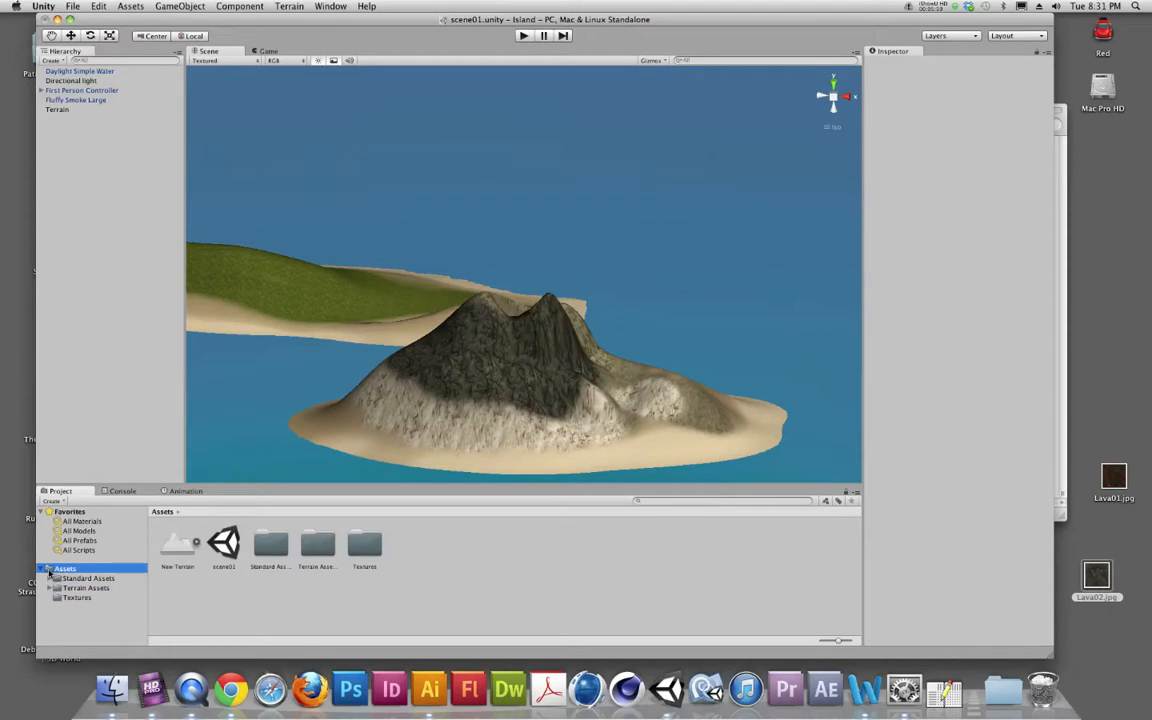
right_click(48, 572)
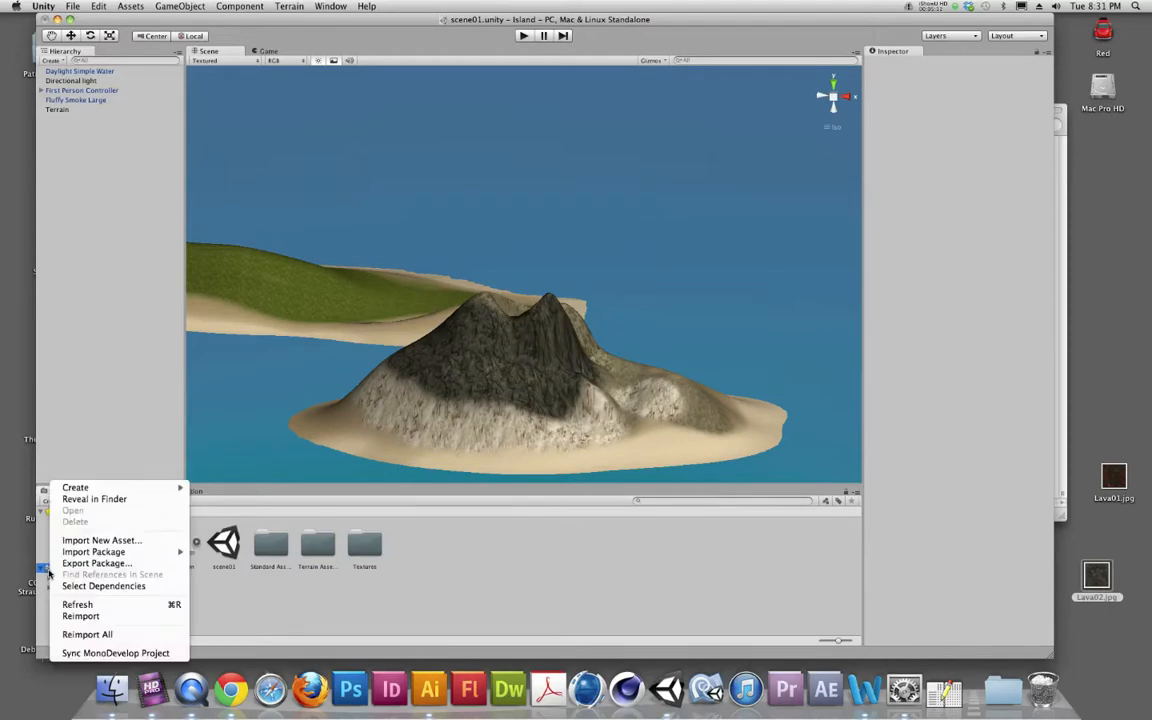
mouse_move(98, 490)
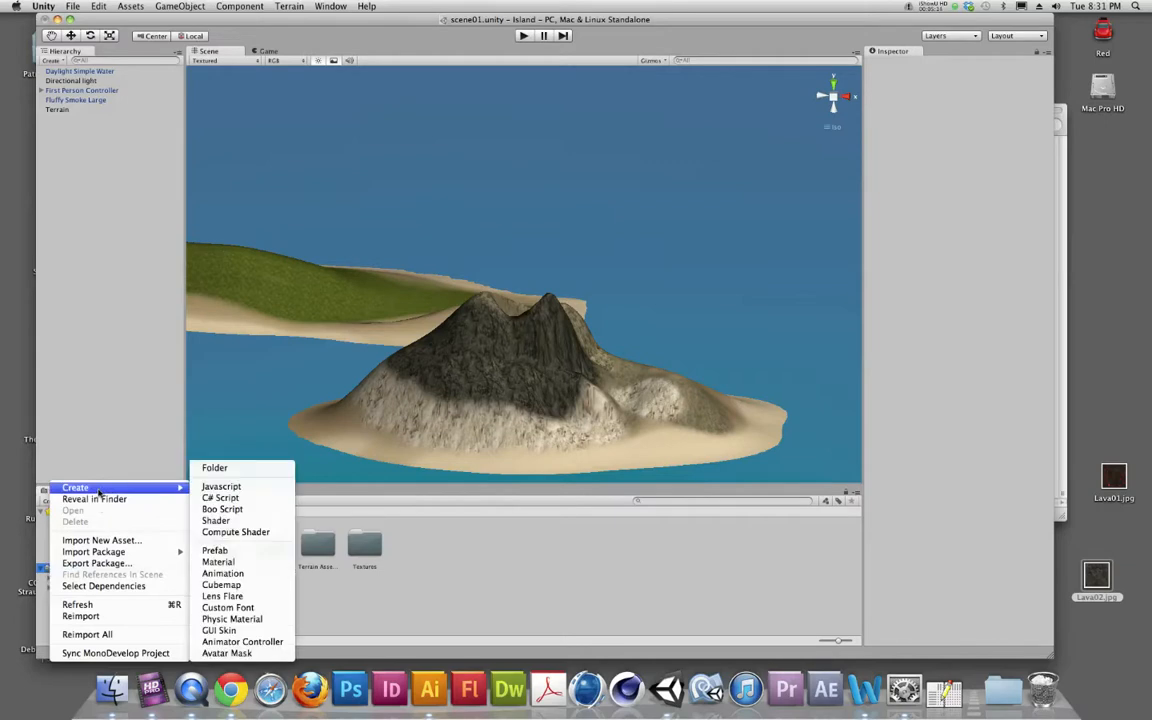
left_click(214, 467)
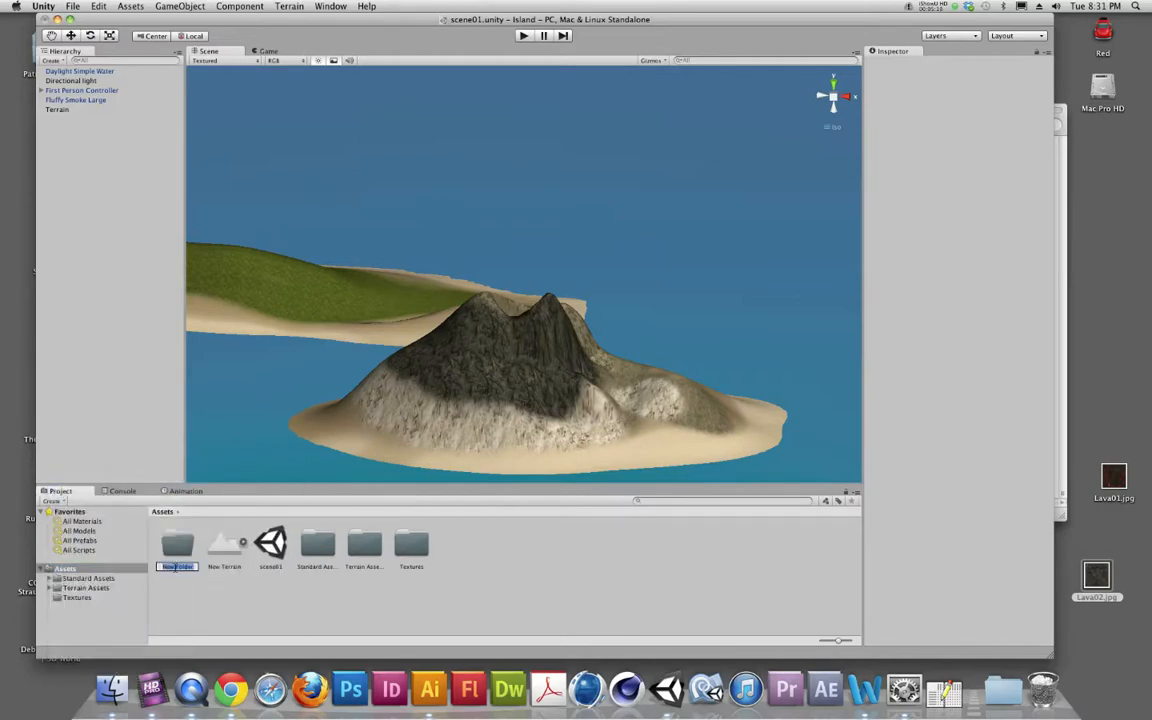
key("Return")
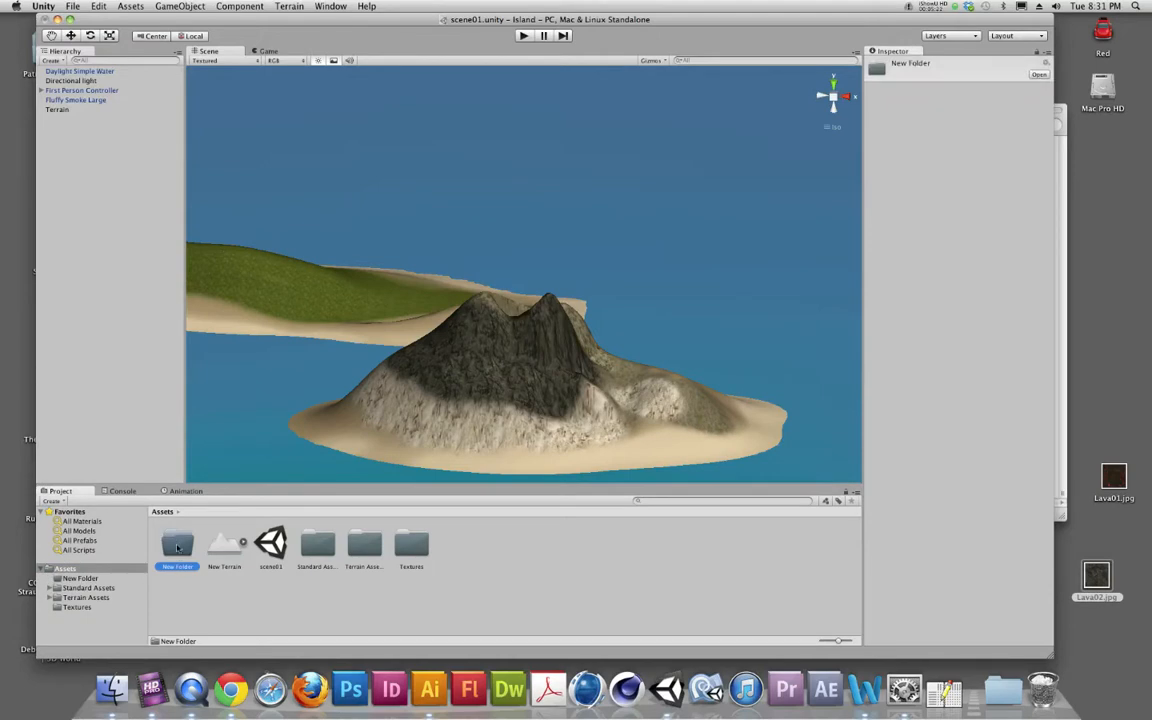
key("super+BackSpace")
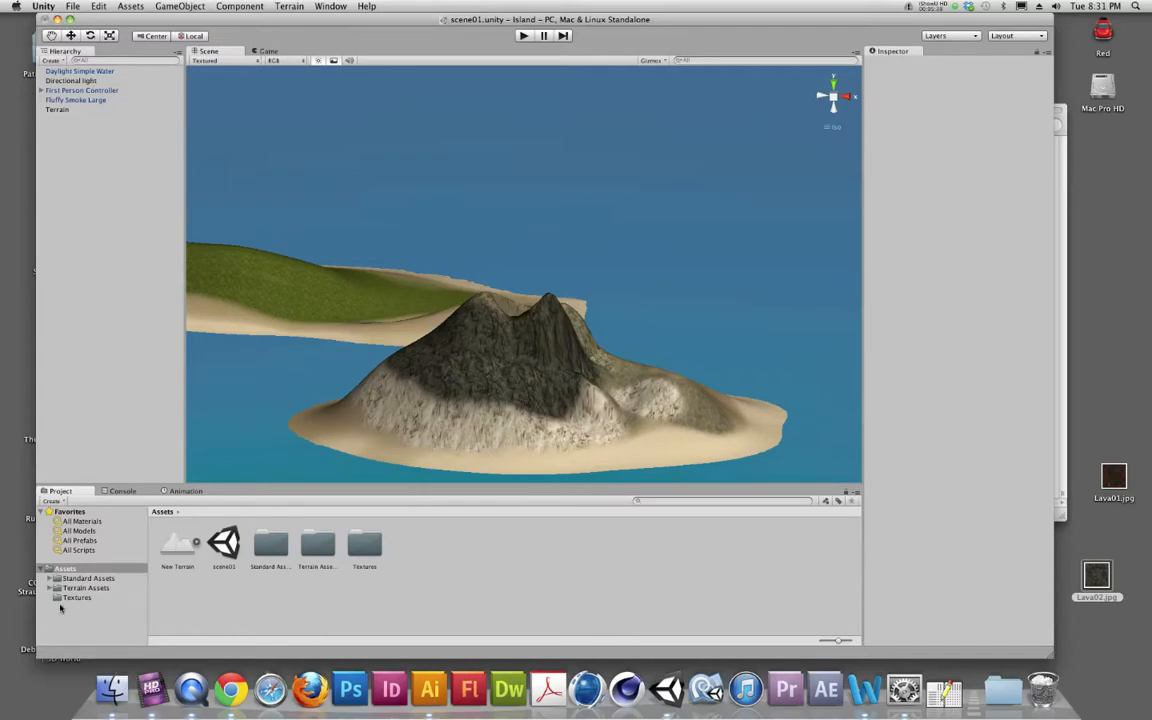
Step: Select the Terrain object and switch it to the Place Trees tool
scroll(381, 446, "down", 5)
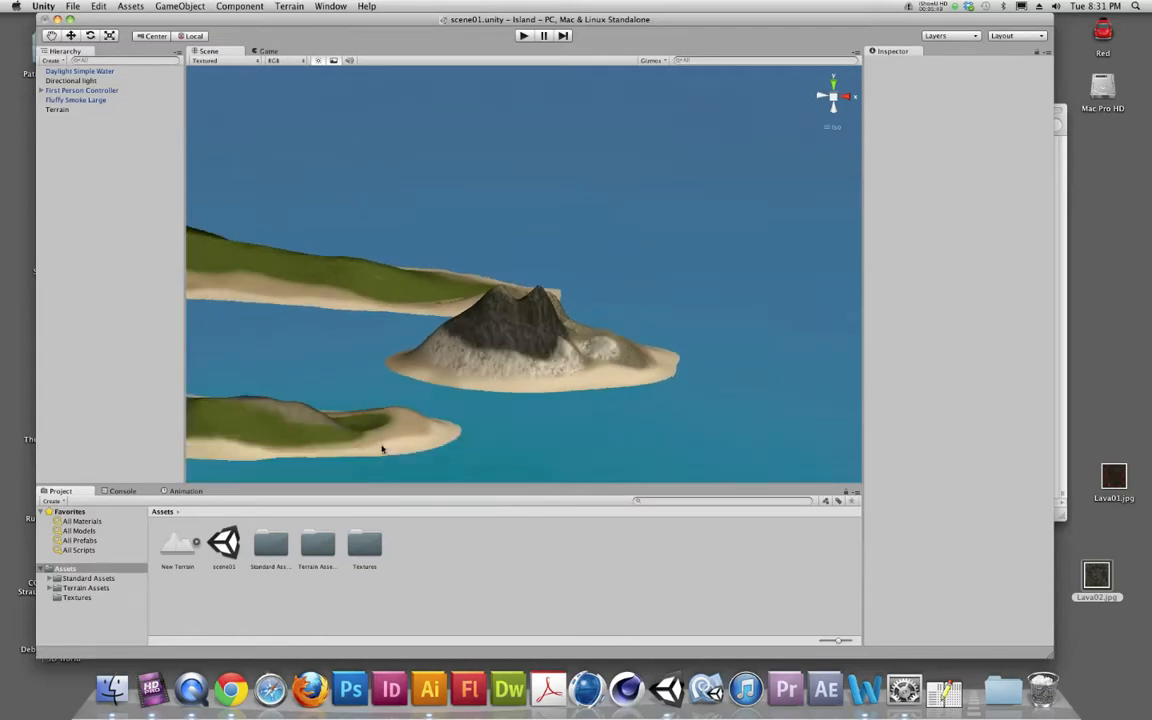
left_click_drag(411, 417, 272, 455, "alt")
left_click_drag(370, 439, 316, 466, "alt")
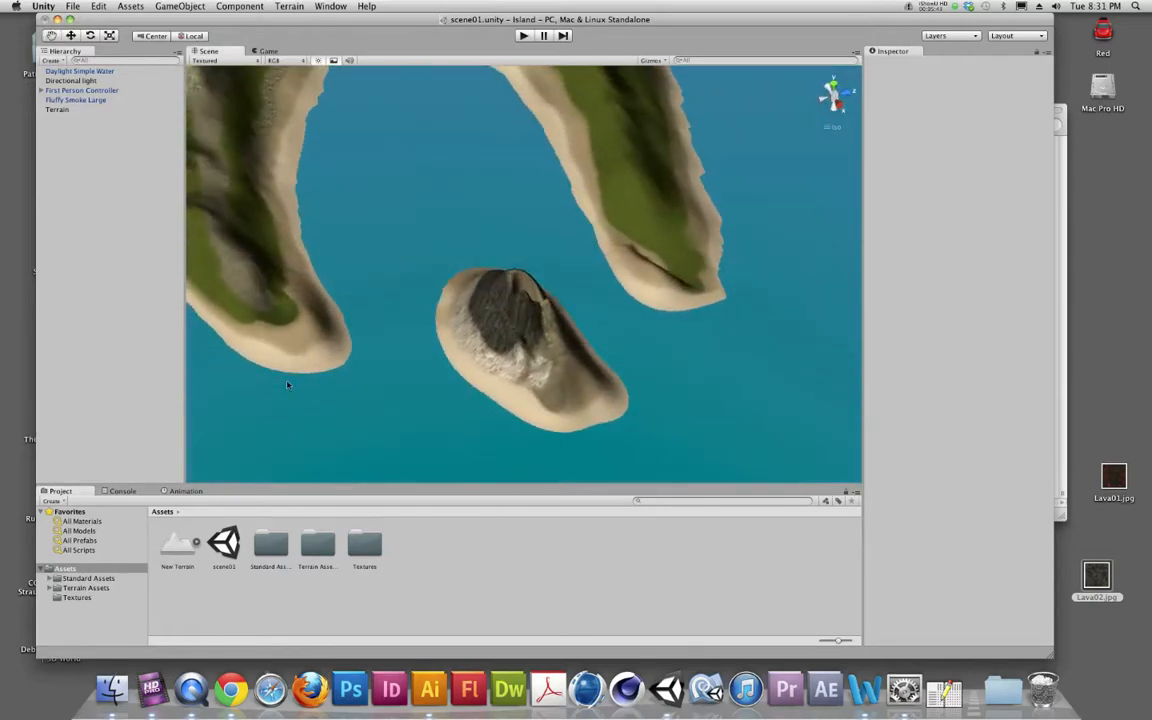
middle_click_drag(296, 384, 369, 415)
scroll(442, 403, "up", 5)
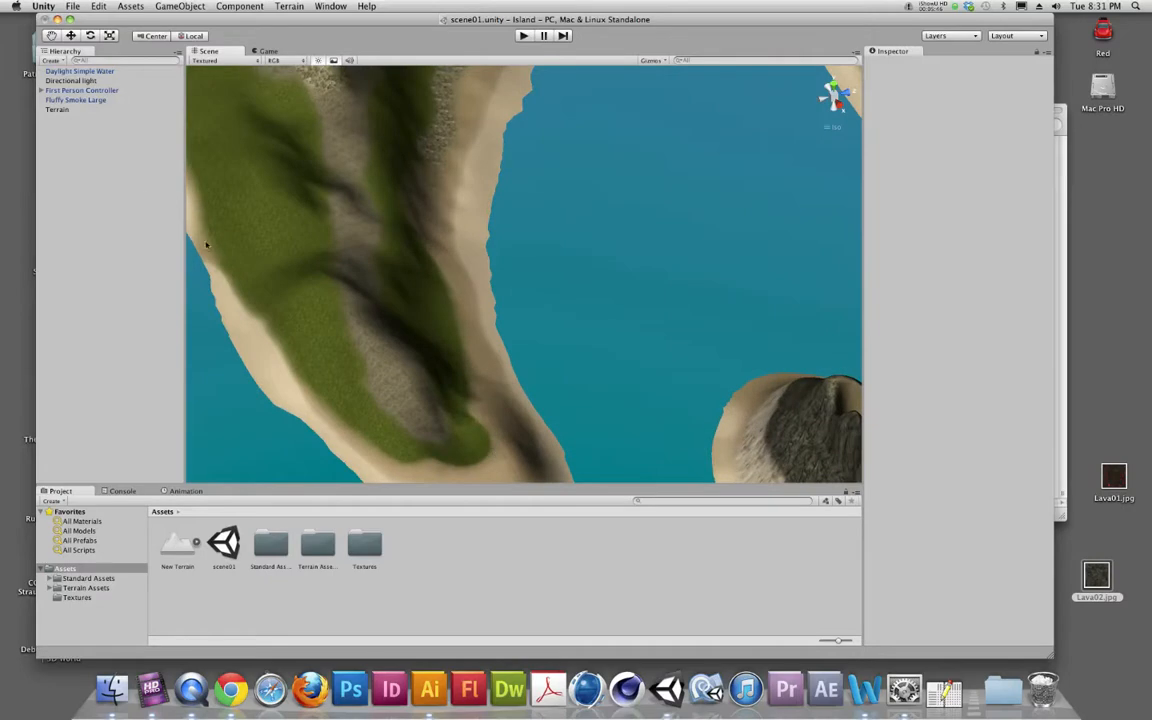
left_click(57, 111)
left_click_drag(772, 281, 778, 250, "alt")
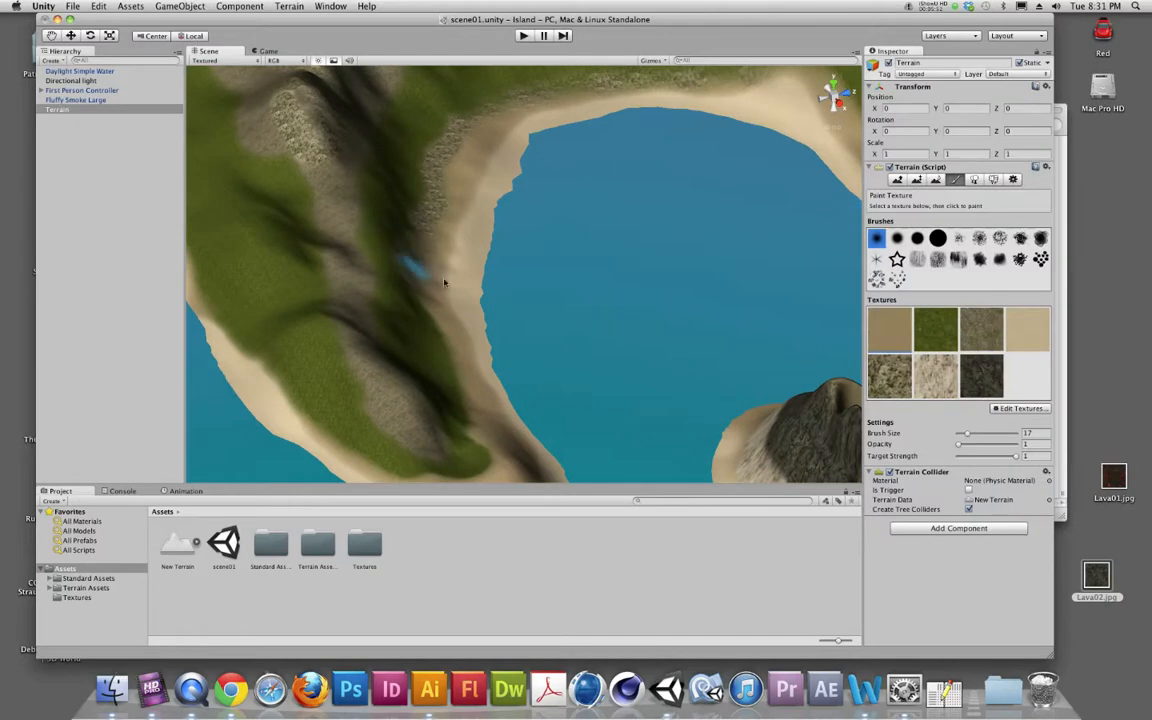
left_click(974, 180)
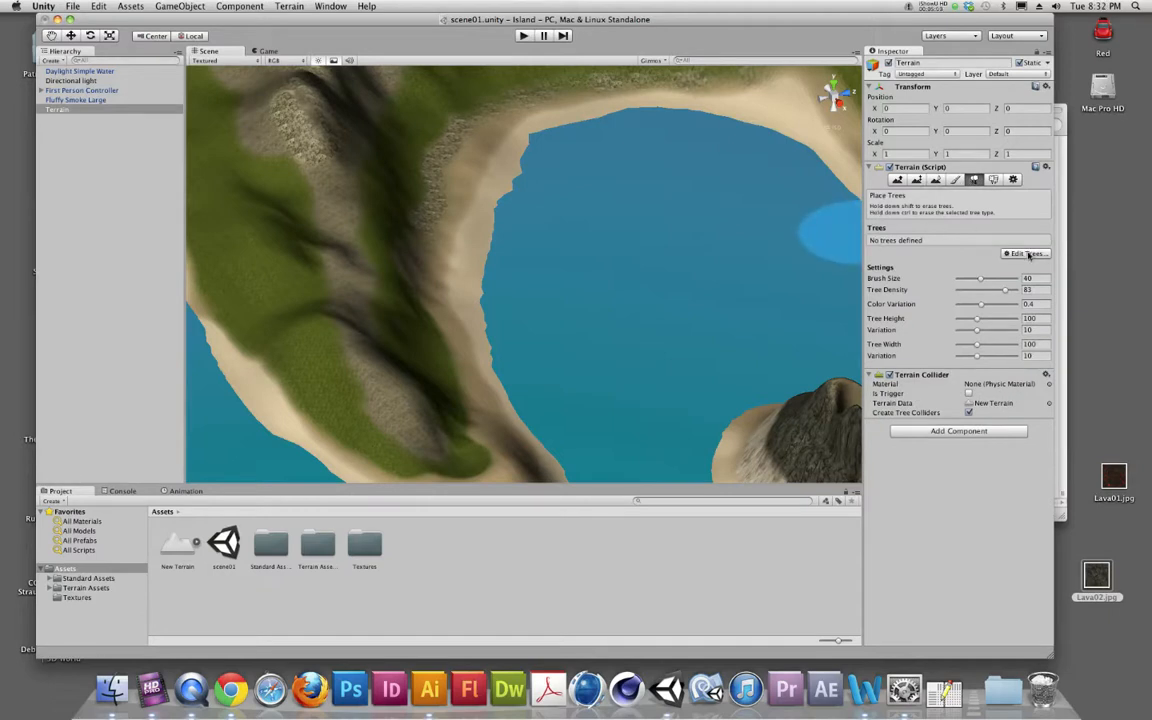
Step: Add the Palm model from the Trees Ambient-Occlusion assets to the terrain's list of trees
left_click(1029, 256)
left_click(1025, 261)
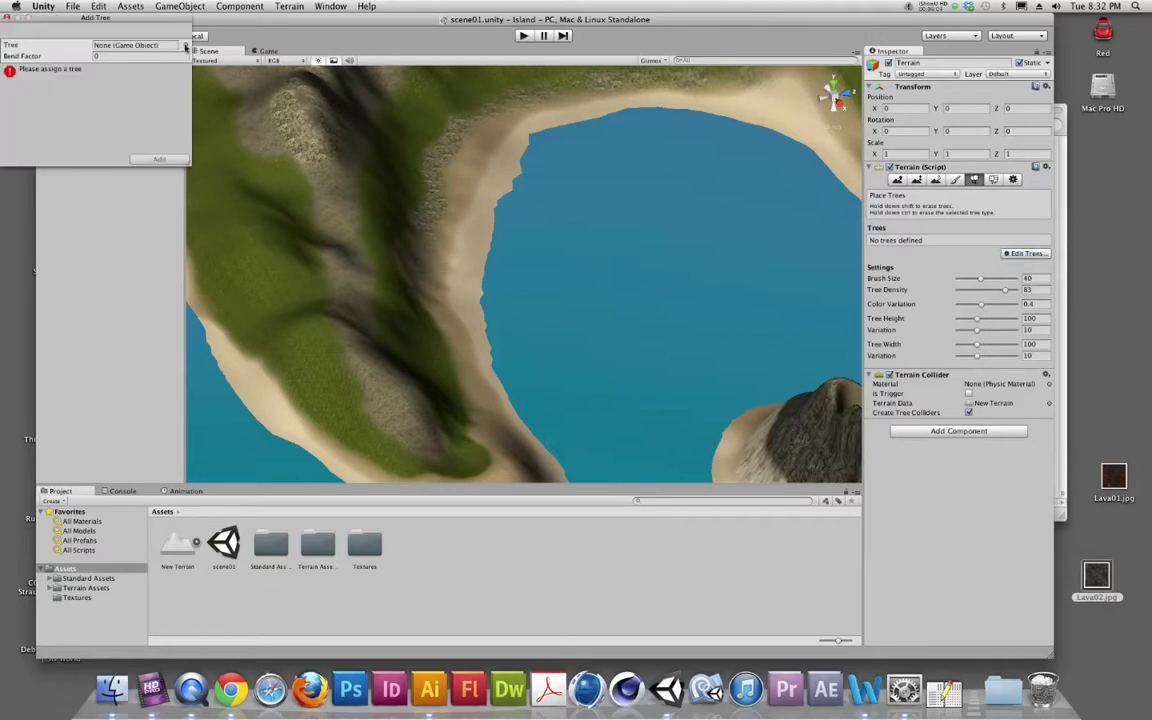
left_click_drag(65, 20, 98, 39)
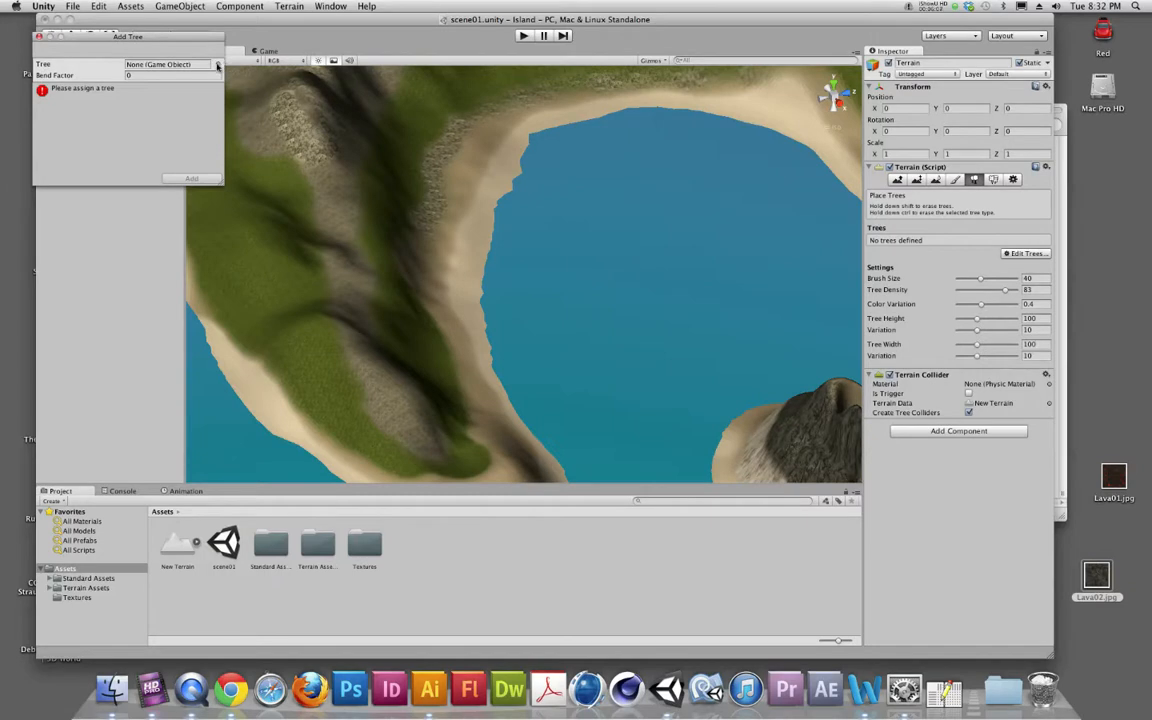
left_click(217, 64)
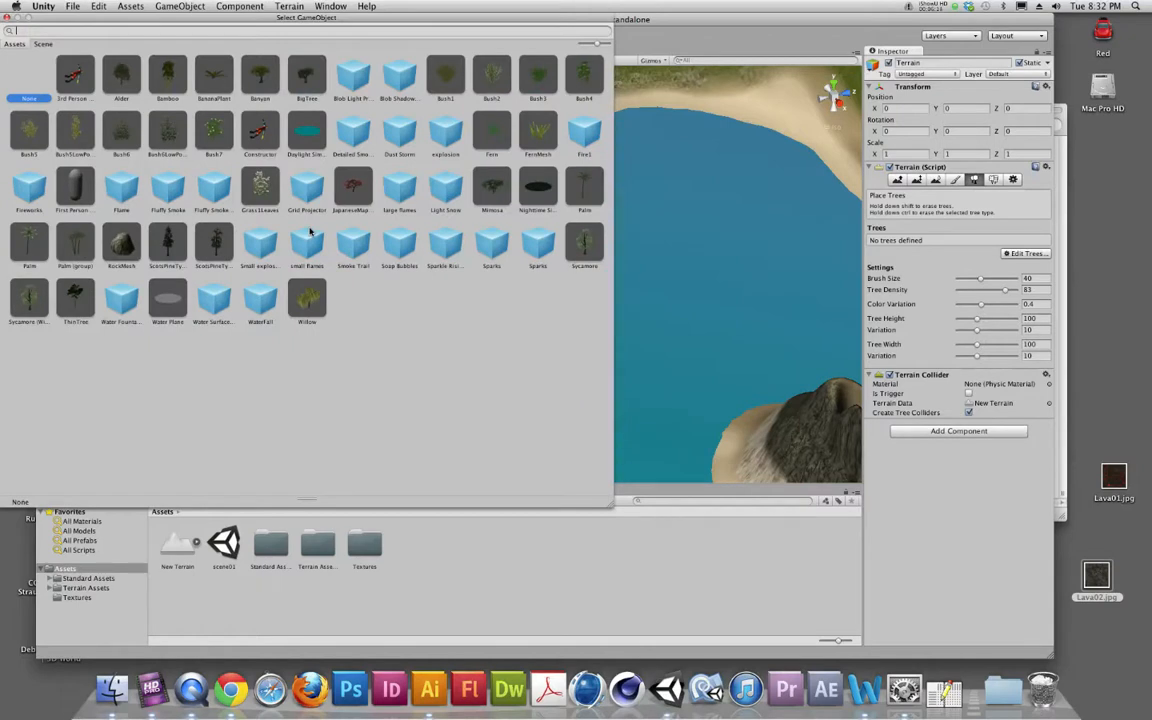
left_click(24, 243)
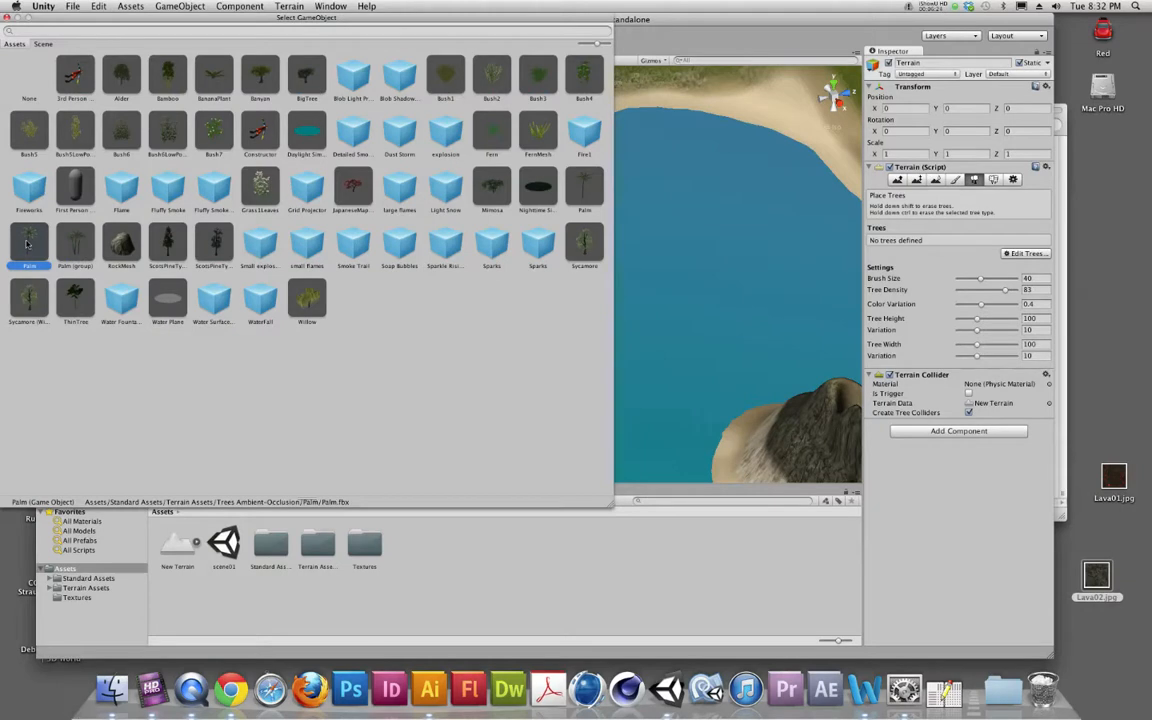
double_click(28, 243)
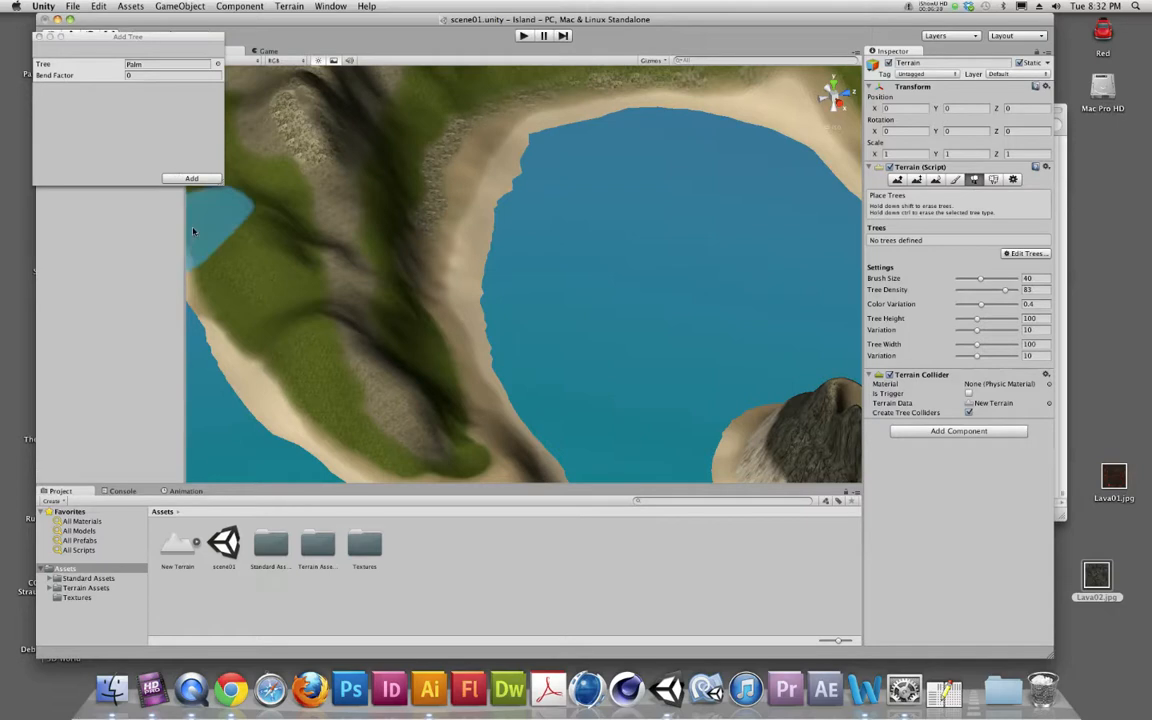
left_click(191, 178)
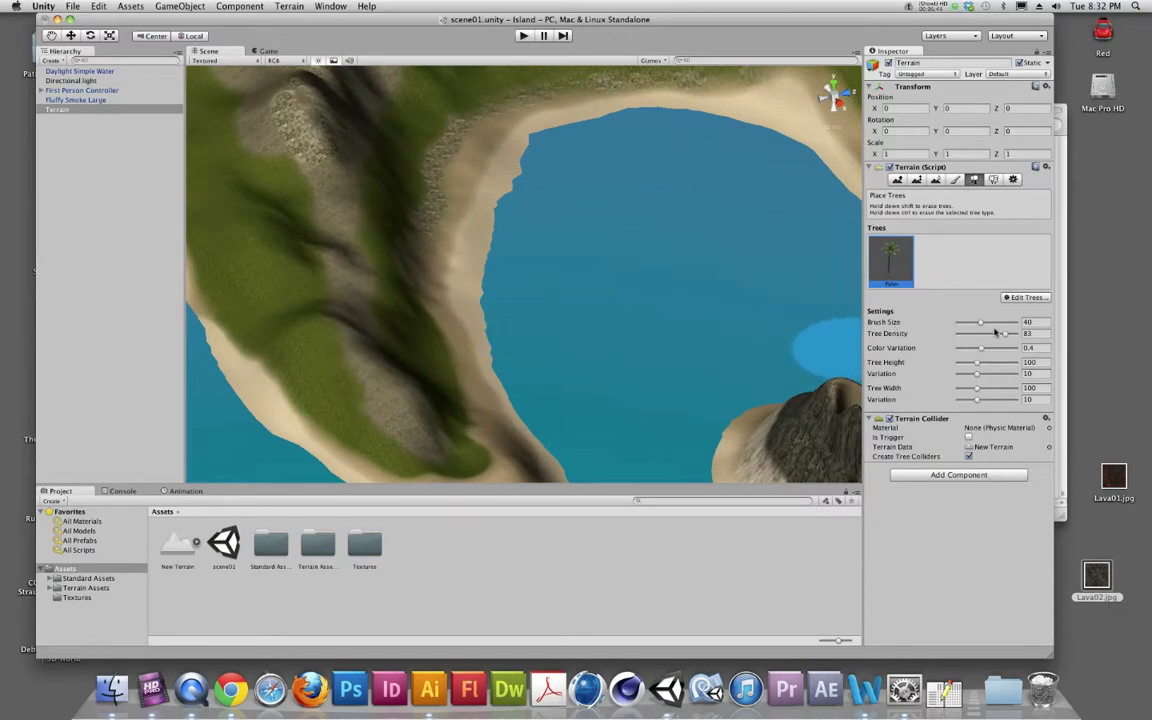
Step: Place a row of palms along the inner beach of the island, using brush size 11 and tree density 31
left_click_drag(981, 324, 964, 325)
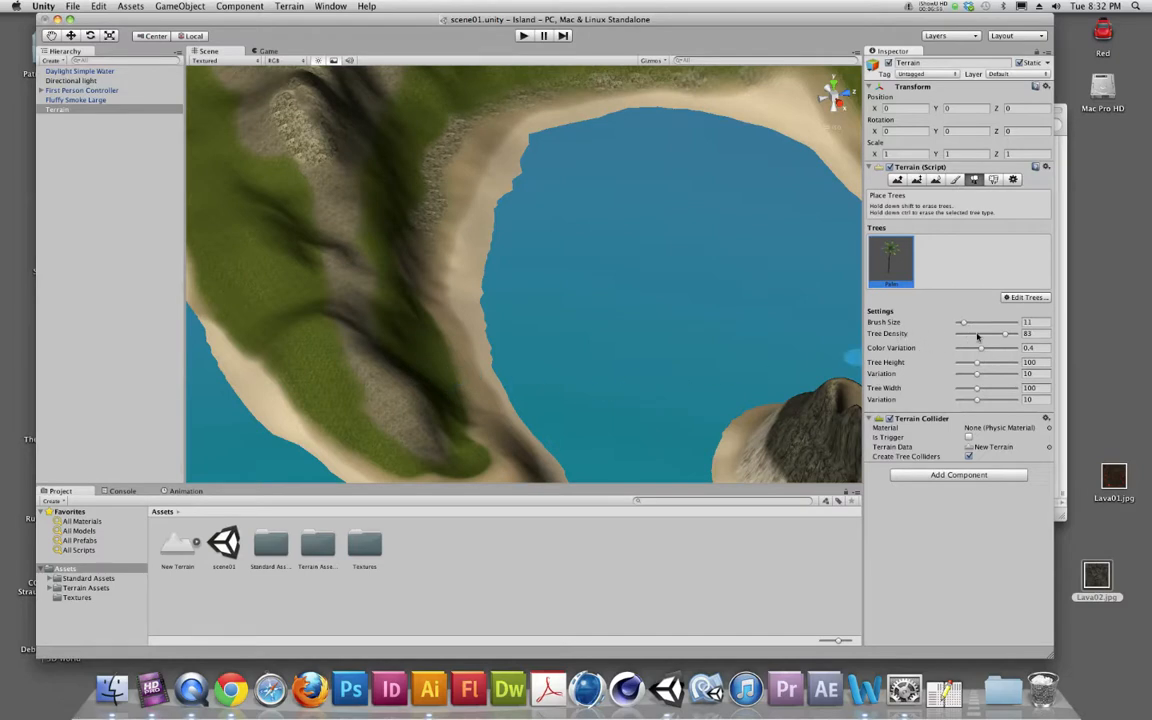
left_click_drag(982, 337, 976, 338)
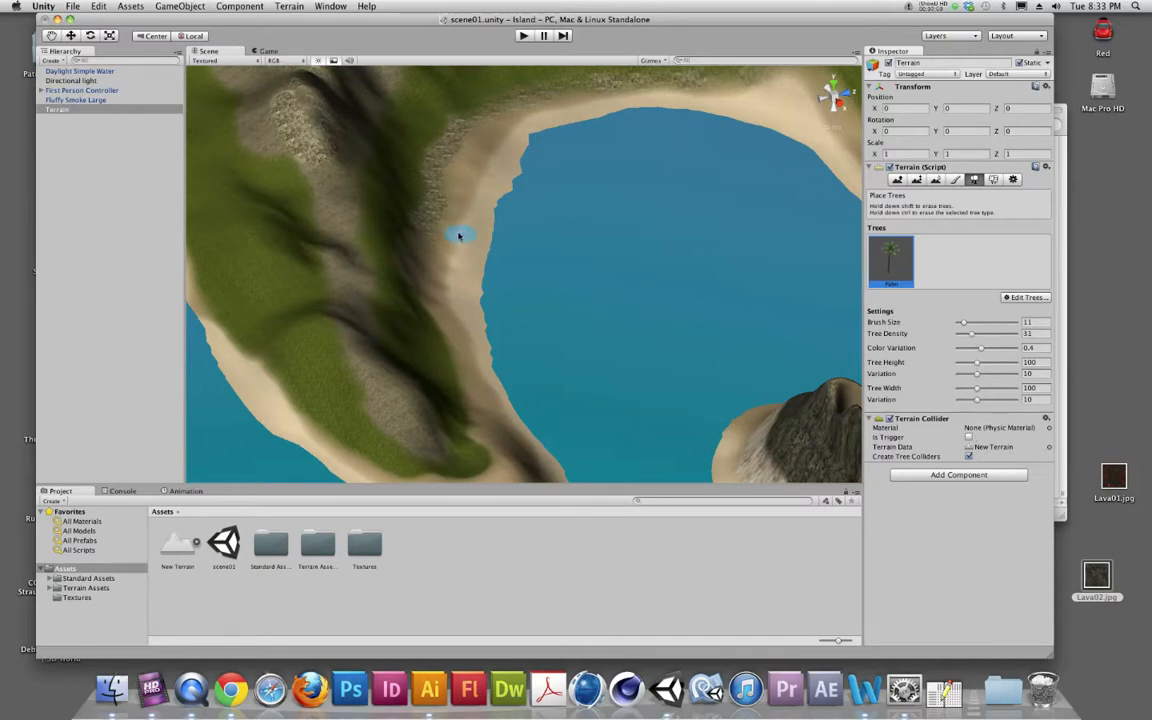
left_click_drag(459, 236, 497, 114)
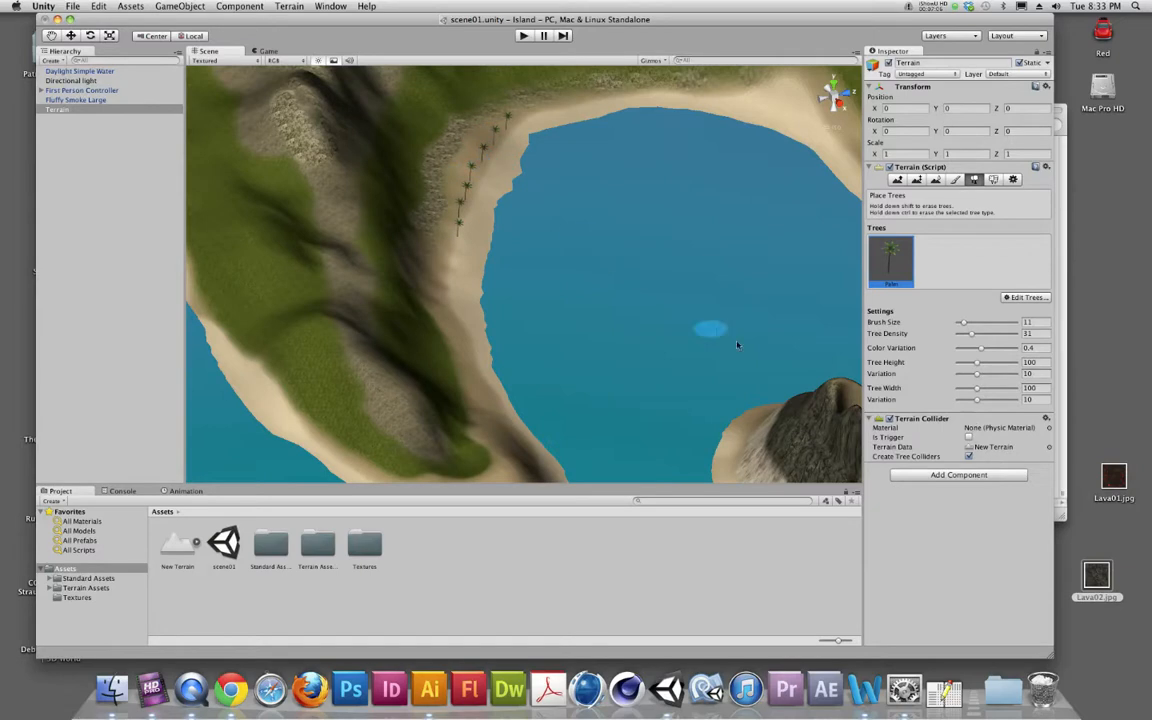
Step: Raise the tree density to 72 and place more palms along the inner beach and around the back of the bay
left_click_drag(972, 336, 1001, 336)
mouse_move(440, 215)
left_mouse_down()
mouse_move(473, 145)
mouse_move(450, 250)
mouse_move(470, 322)
mouse_move(465, 257)
left_mouse_up()
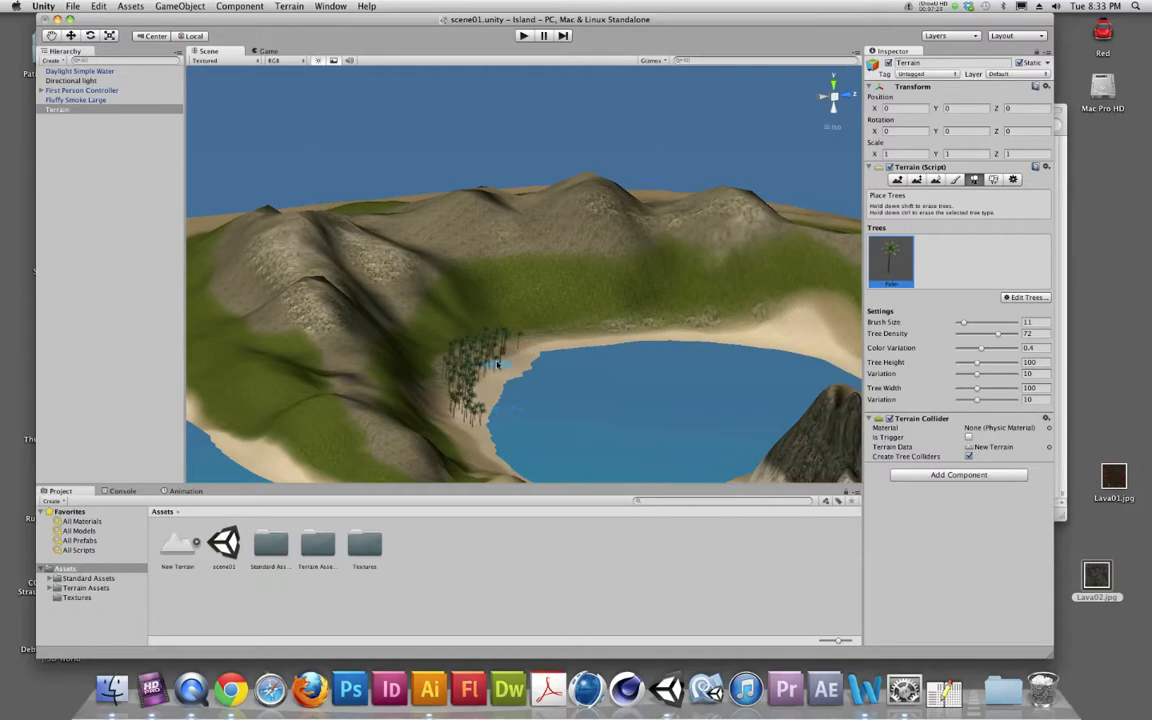
mouse_move(512, 352)
left_mouse_down()
mouse_move(485, 305)
mouse_move(655, 292)
left_mouse_up()
mouse_move(636, 431)
left_mouse_down("alt")
mouse_move(656, 393)
mouse_move(651, 441)
left_mouse_up("alt")
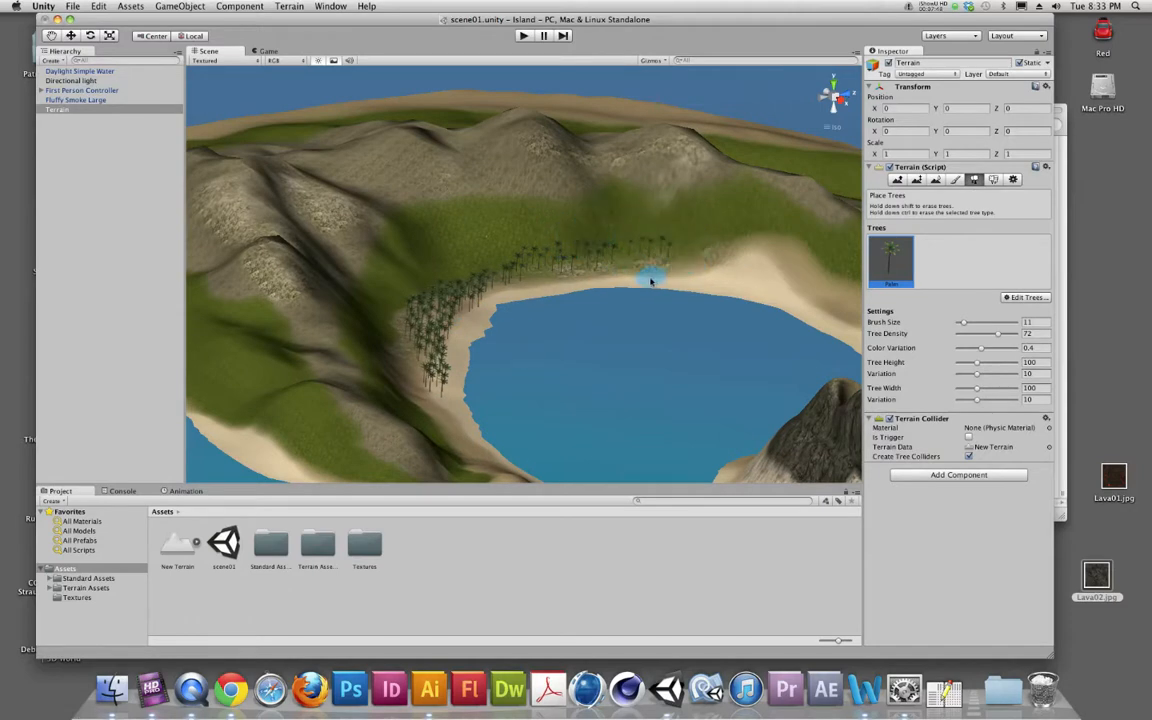
Step: Add the Palm (group) model to the terrain's list of trees and select it for placement
left_click(1016, 298)
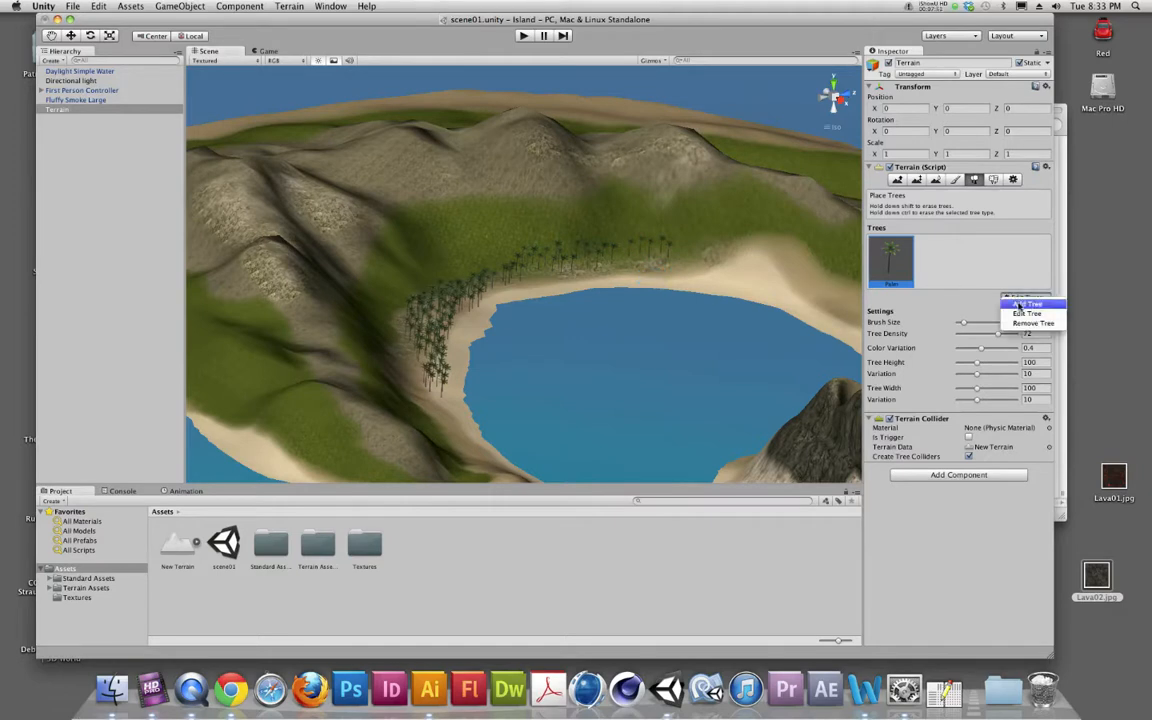
left_click(1026, 302)
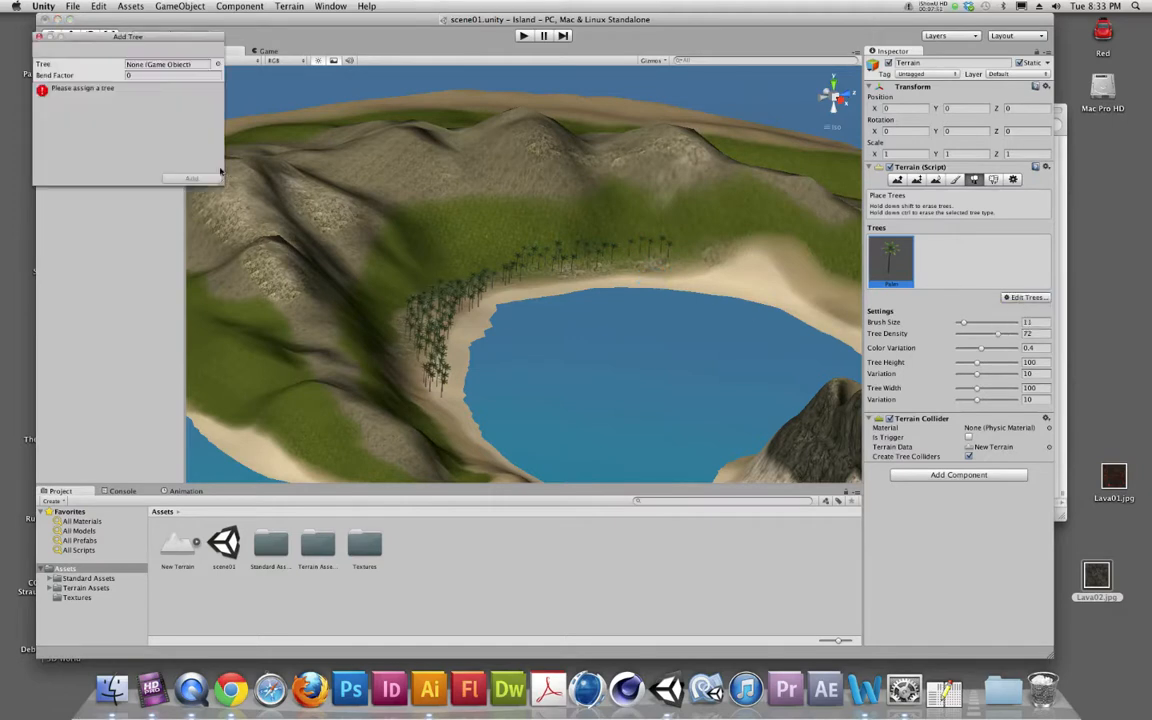
left_click(217, 64)
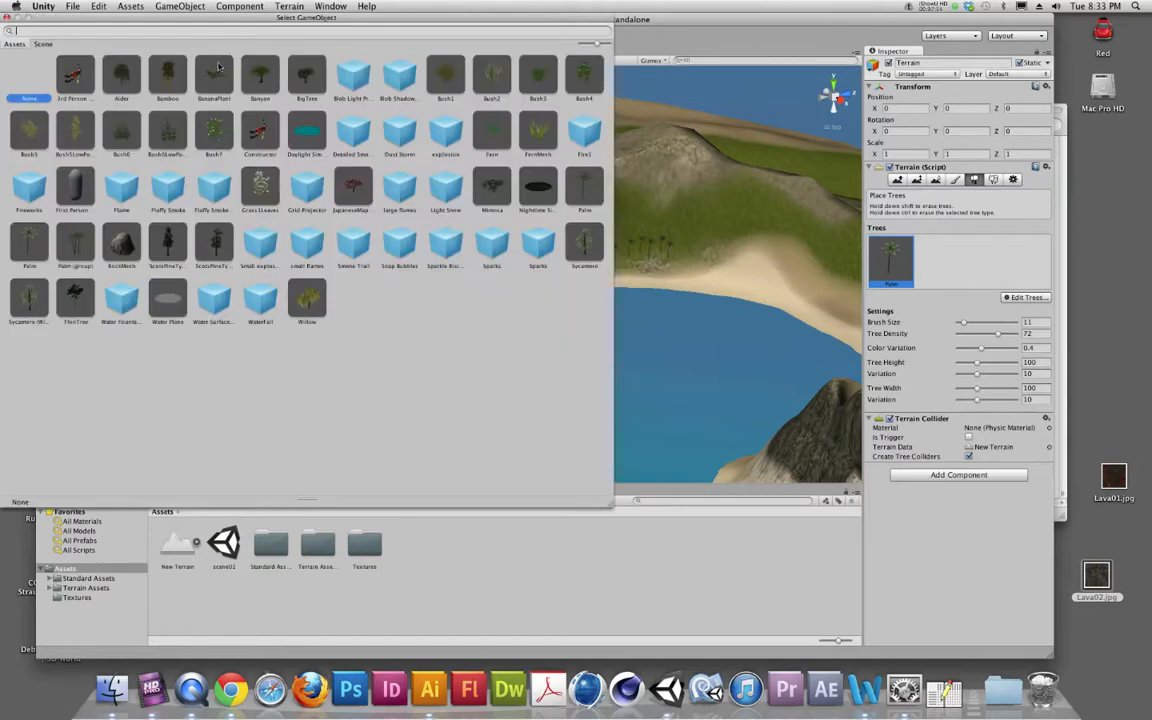
left_click(72, 247)
double_click(72, 247)
left_click(184, 177)
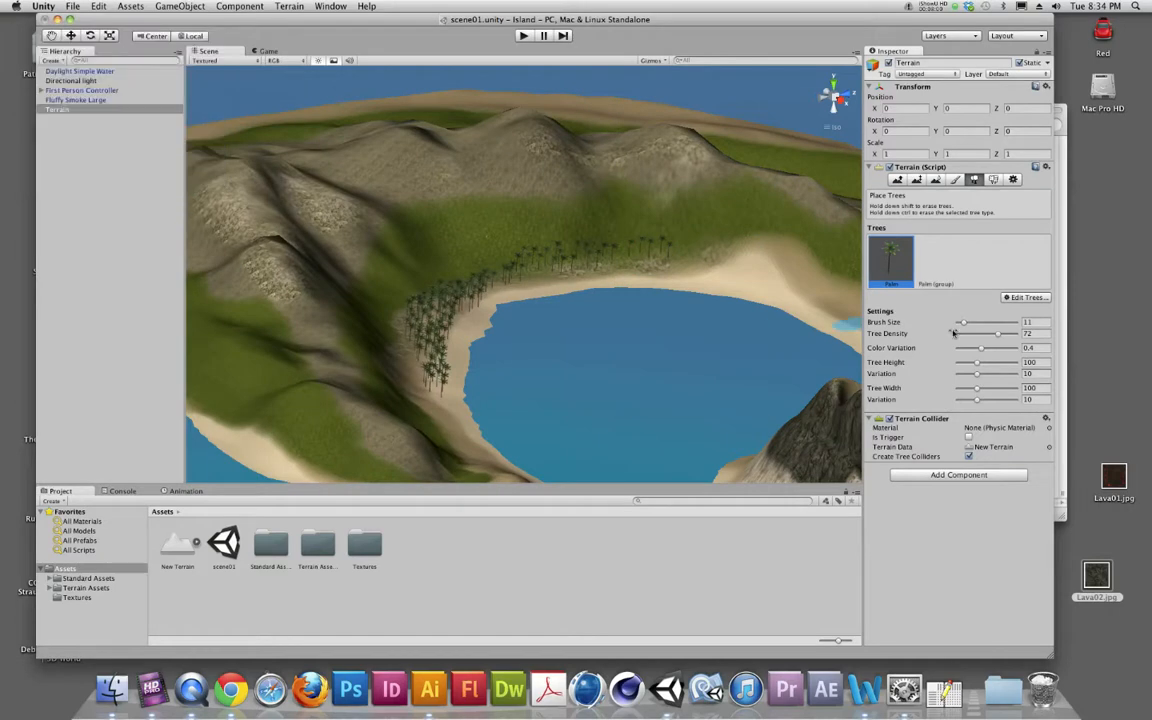
left_click(938, 262)
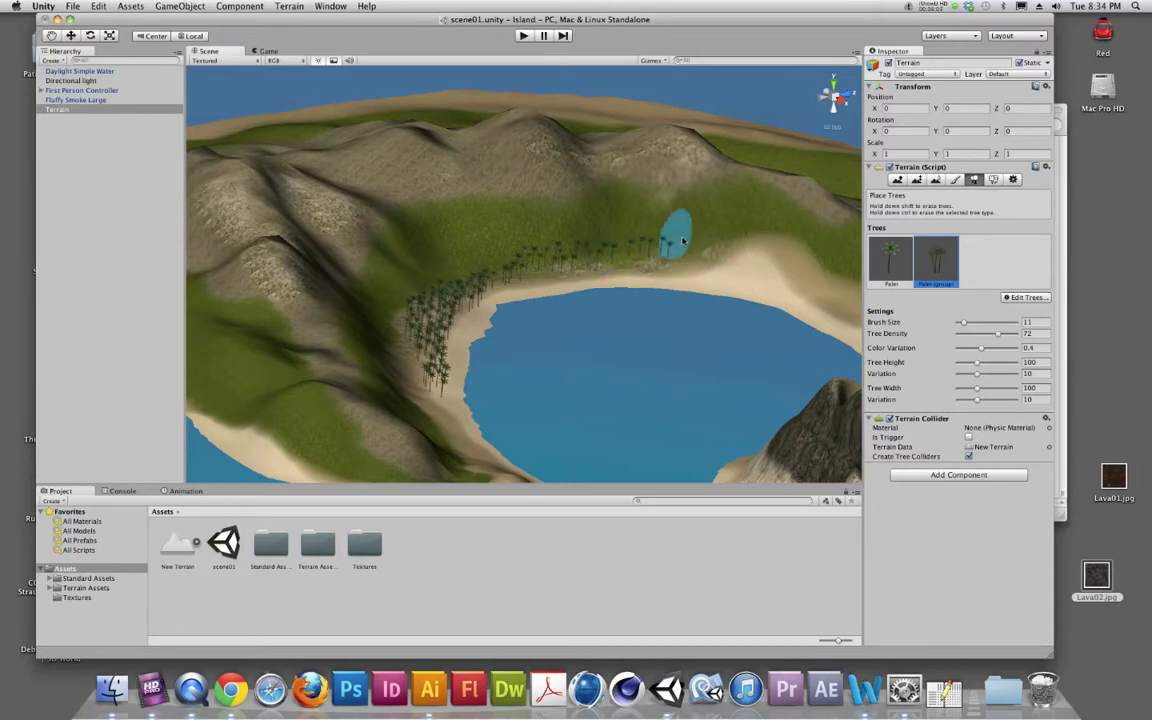
scroll(795, 310, "up", 5)
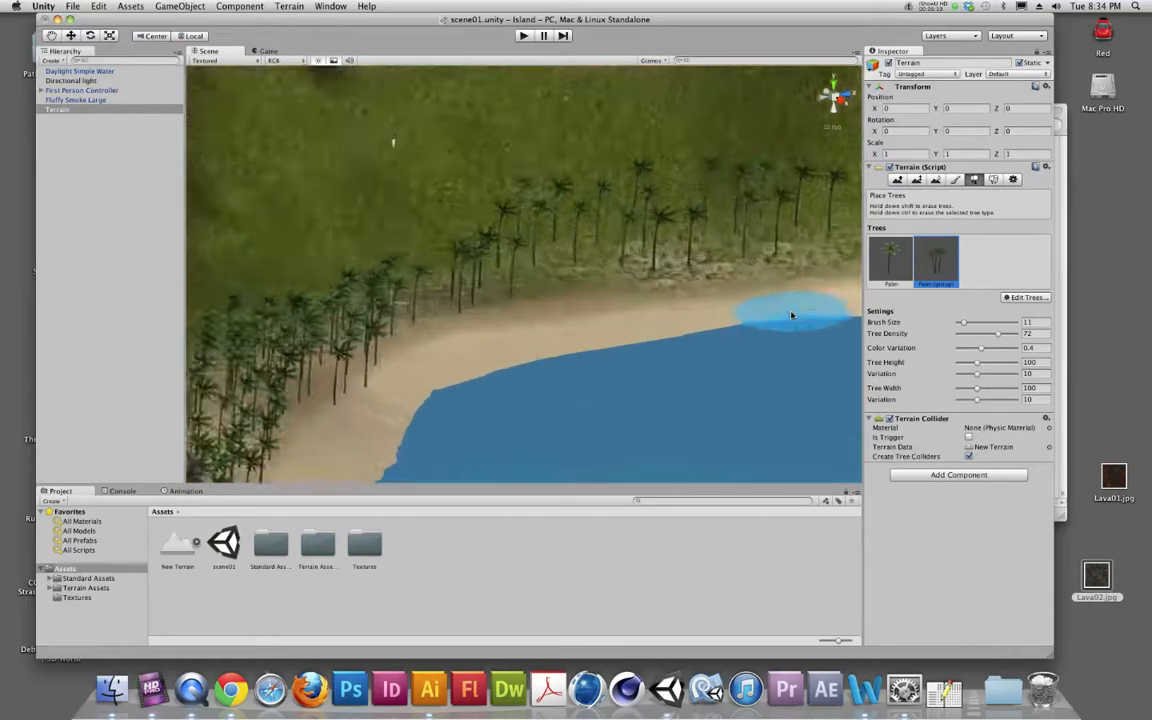
scroll(785, 314, "down", 5)
scroll(740, 280, "up", 3)
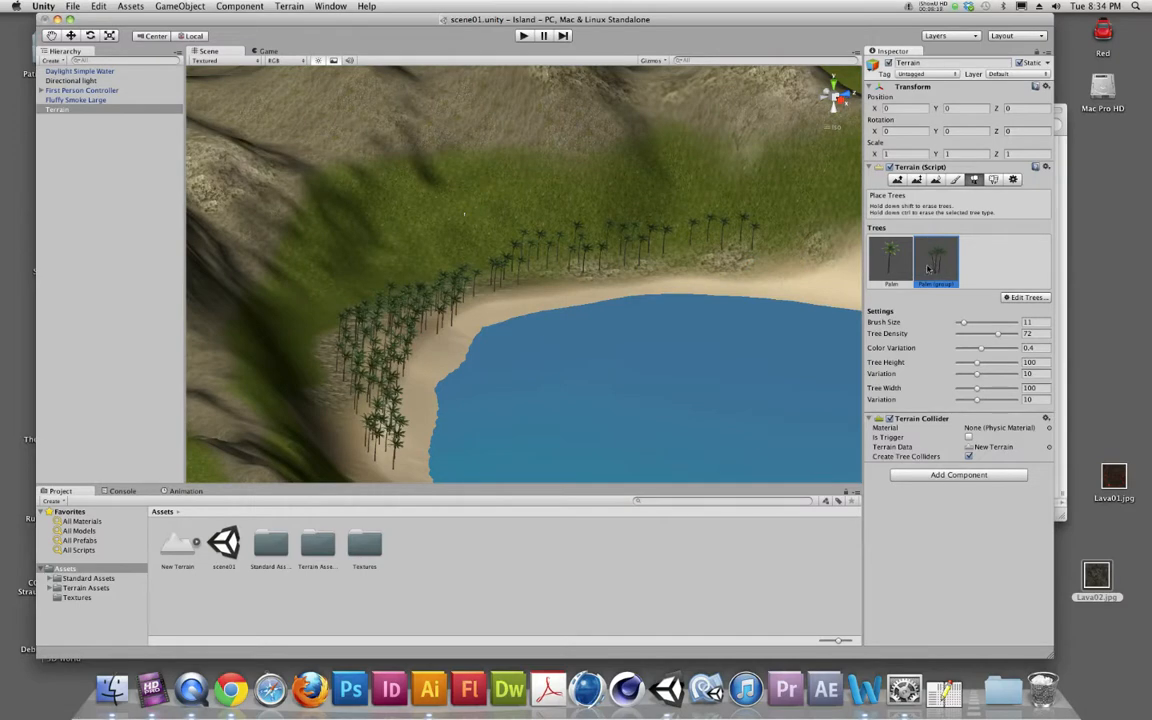
Step: Add the Sycamore (With Collider) model to the terrain's list of trees
left_click(1012, 297)
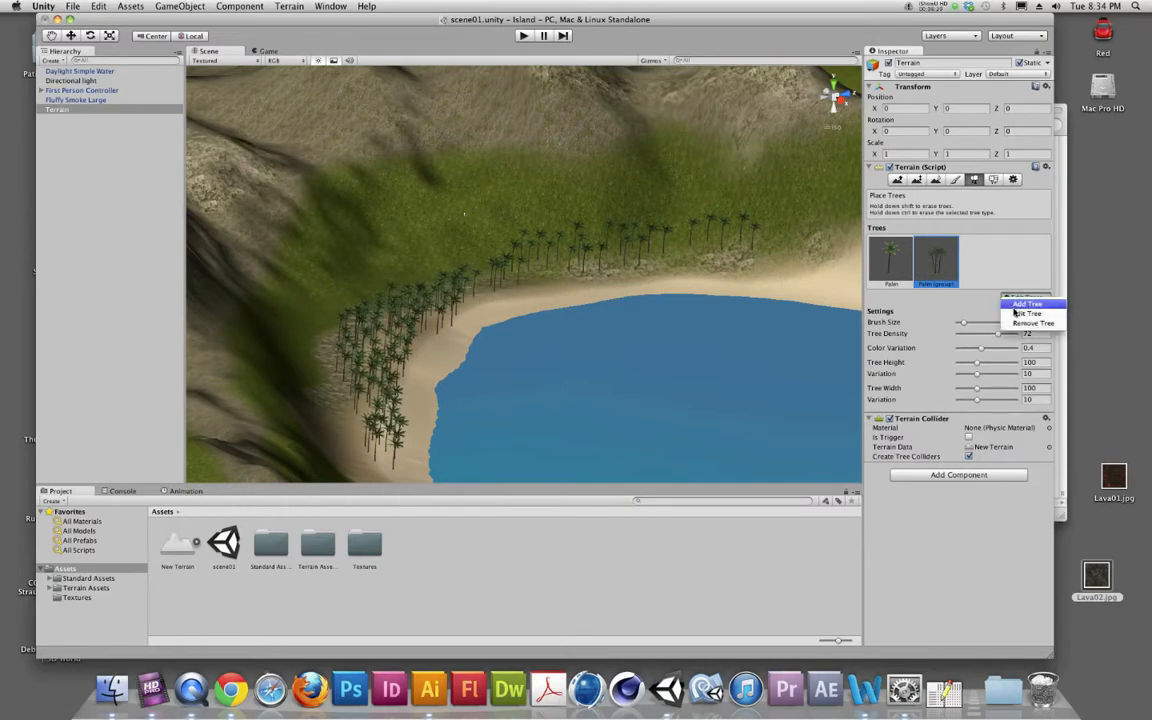
left_click(1020, 302)
left_click(219, 64)
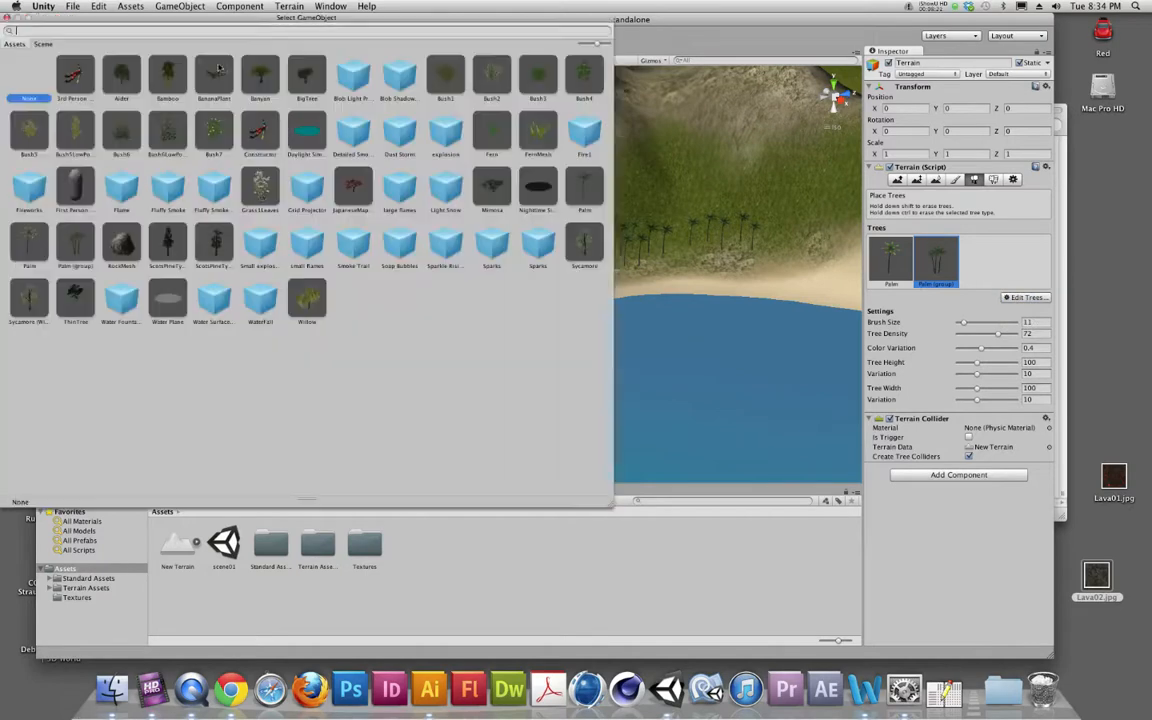
left_click(36, 297)
double_click(36, 297)
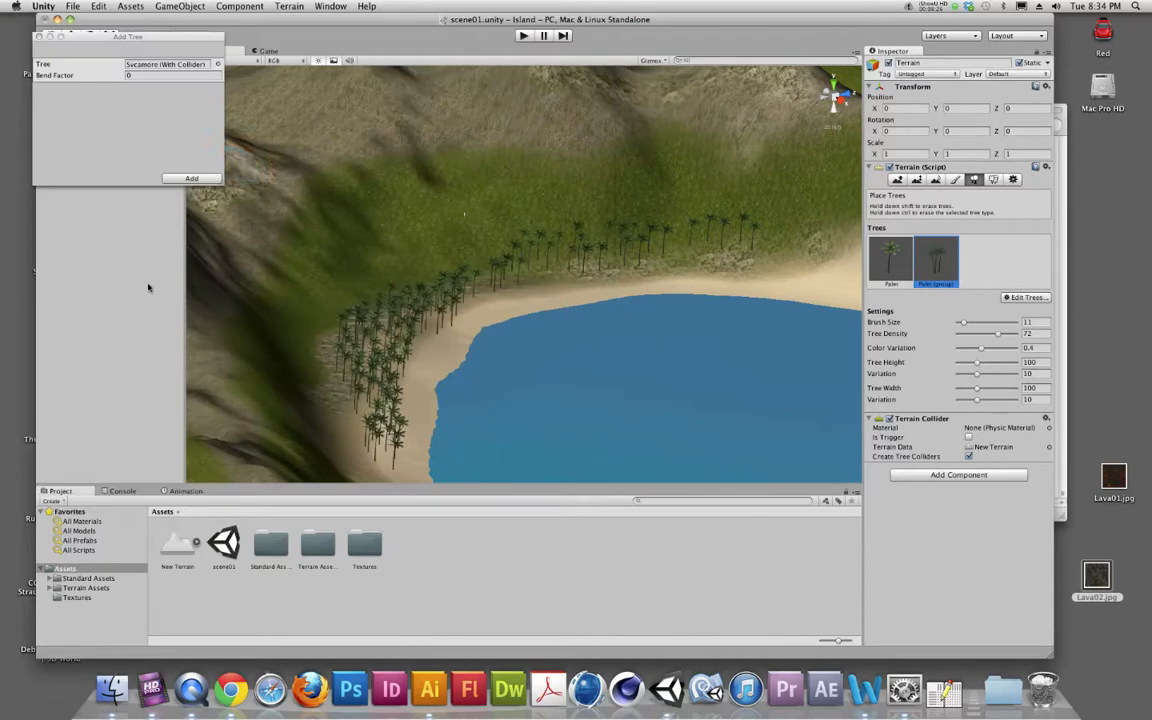
left_click(180, 174)
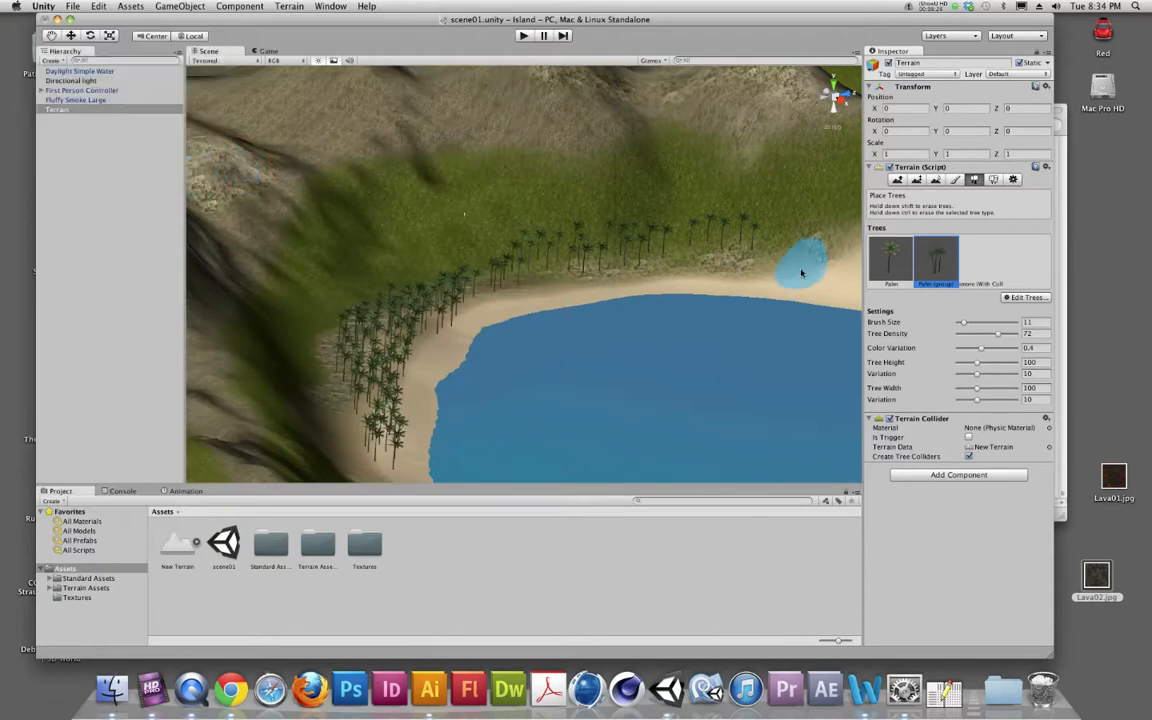
Step: Place a few Sycamore (With Collider) trees on the grassy slope beyond the far end of the palm row
middle_click_drag(801, 275, 502, 266)
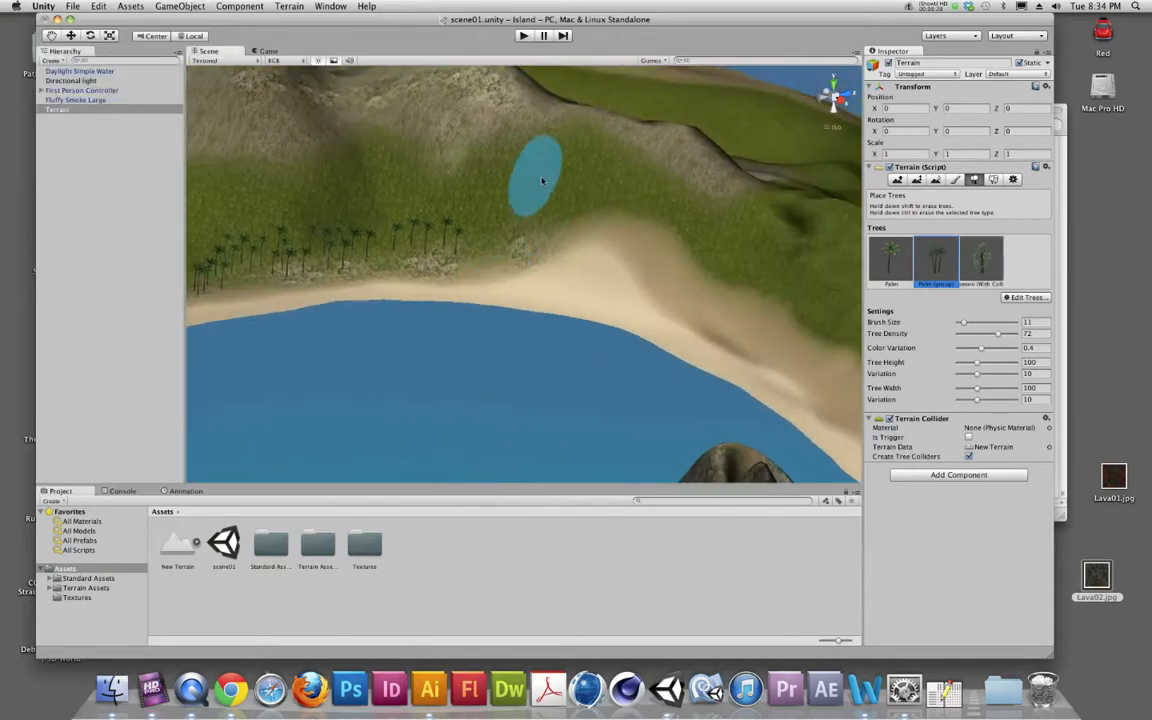
scroll(620, 176, "up", 2)
left_click(957, 256)
left_click(766, 245)
left_click(815, 238)
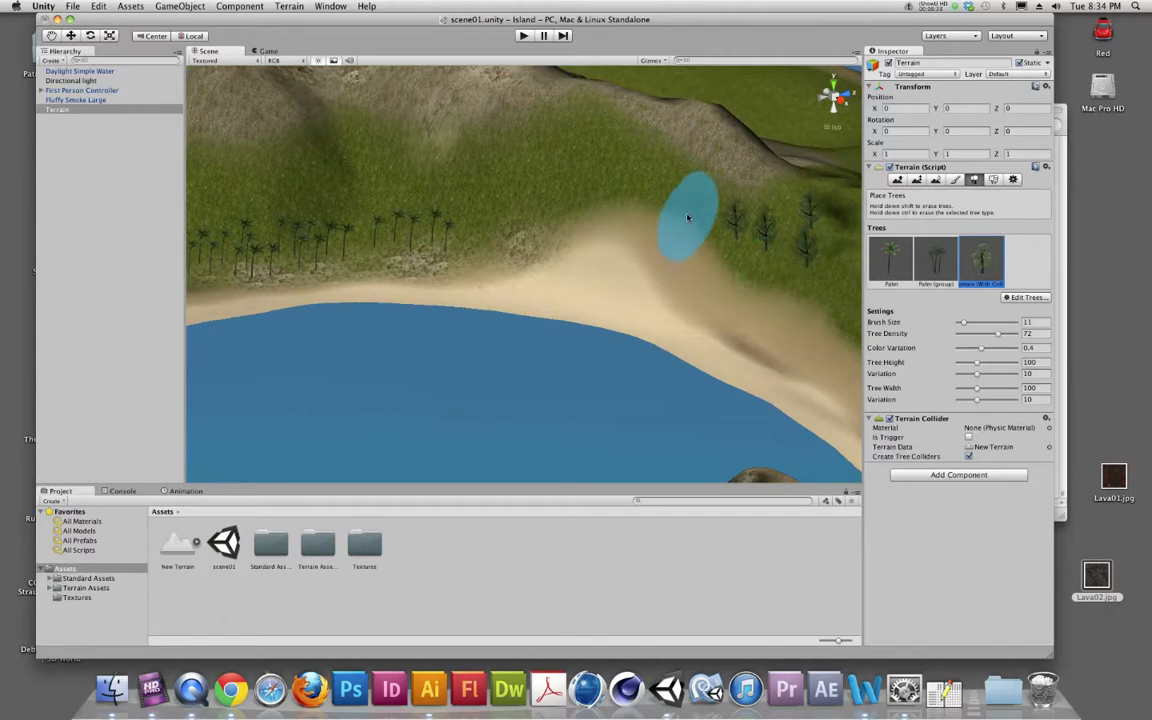
Step: Switch the terrain to the Paint Details tool
middle_click_drag(367, 257, 817, 123)
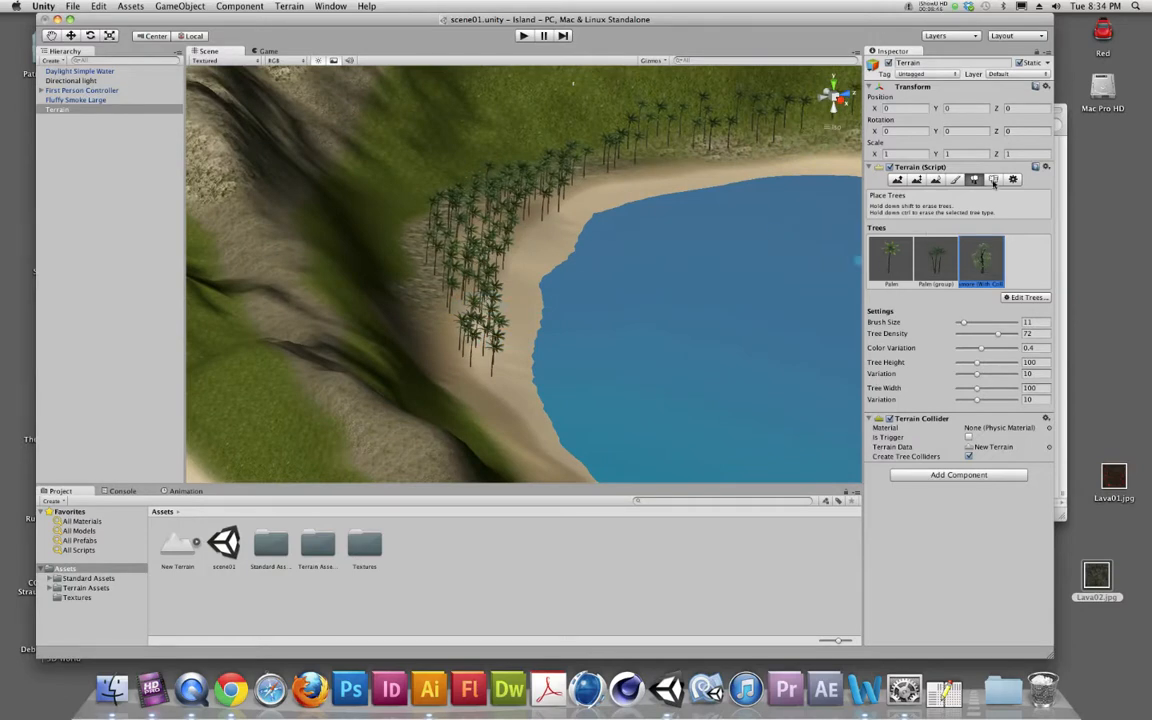
left_click(994, 180)
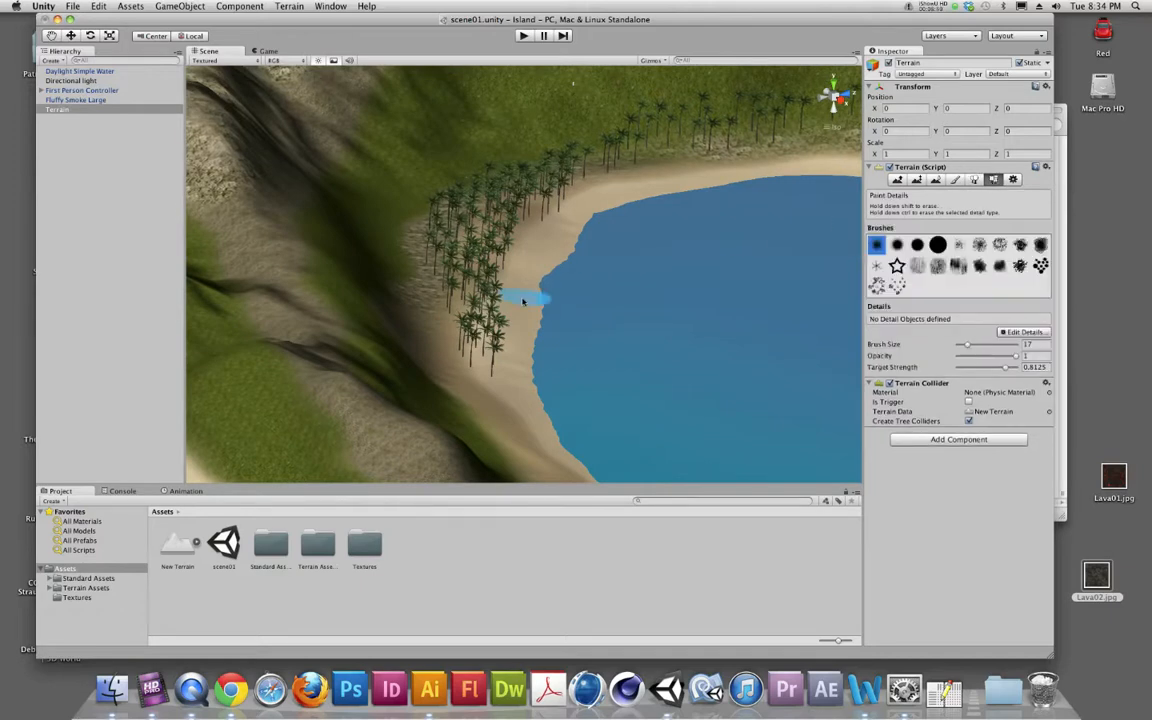
scroll(508, 306, "down", 3)
scroll(505, 307, "up", 3)
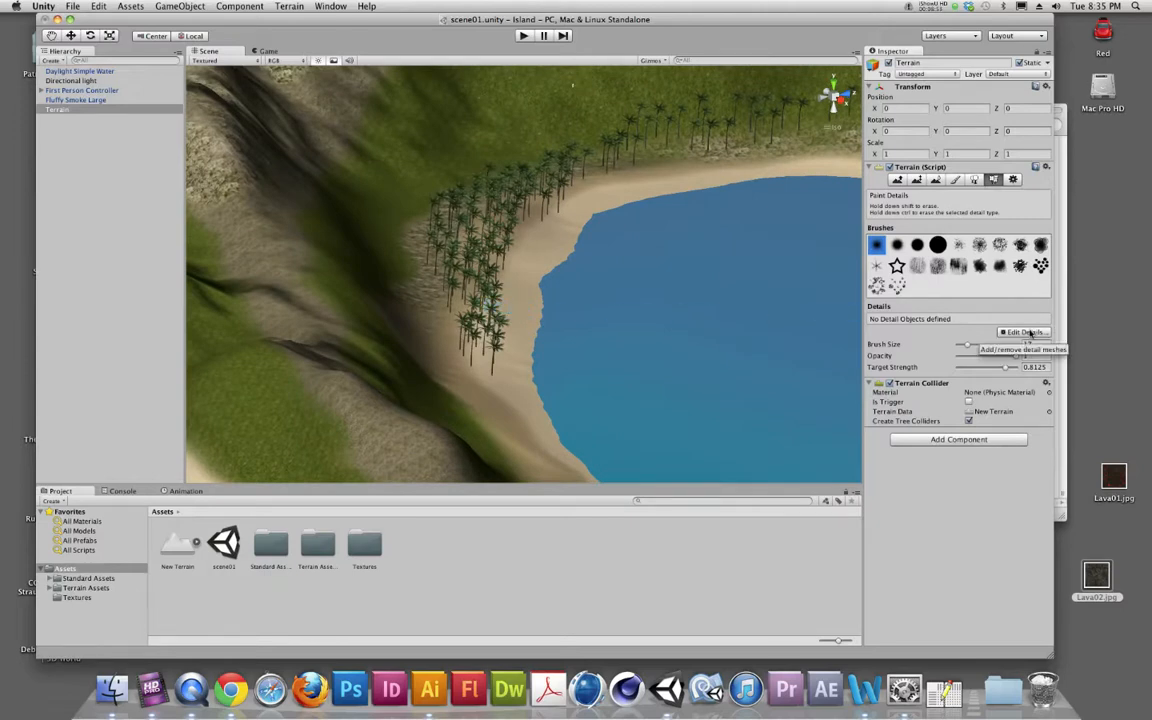
Step: Add the Grass texture from the Terrain Grass assets to the terrain's details as a grass texture
left_click(1010, 335)
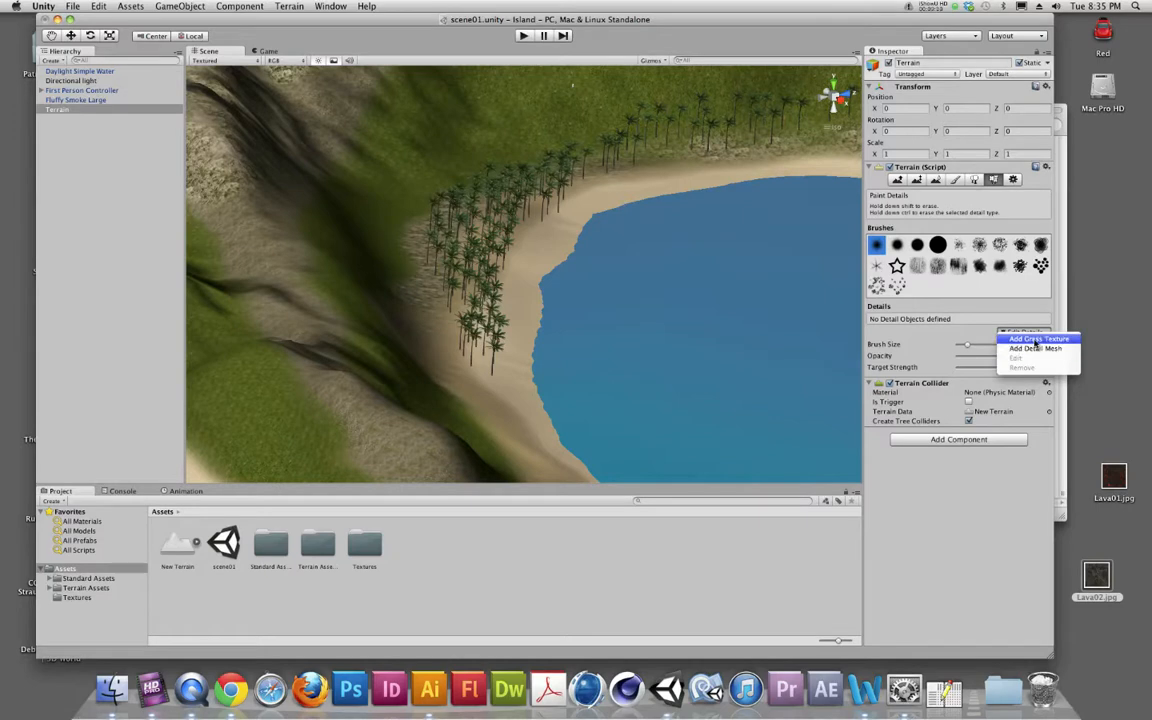
left_click(1036, 340)
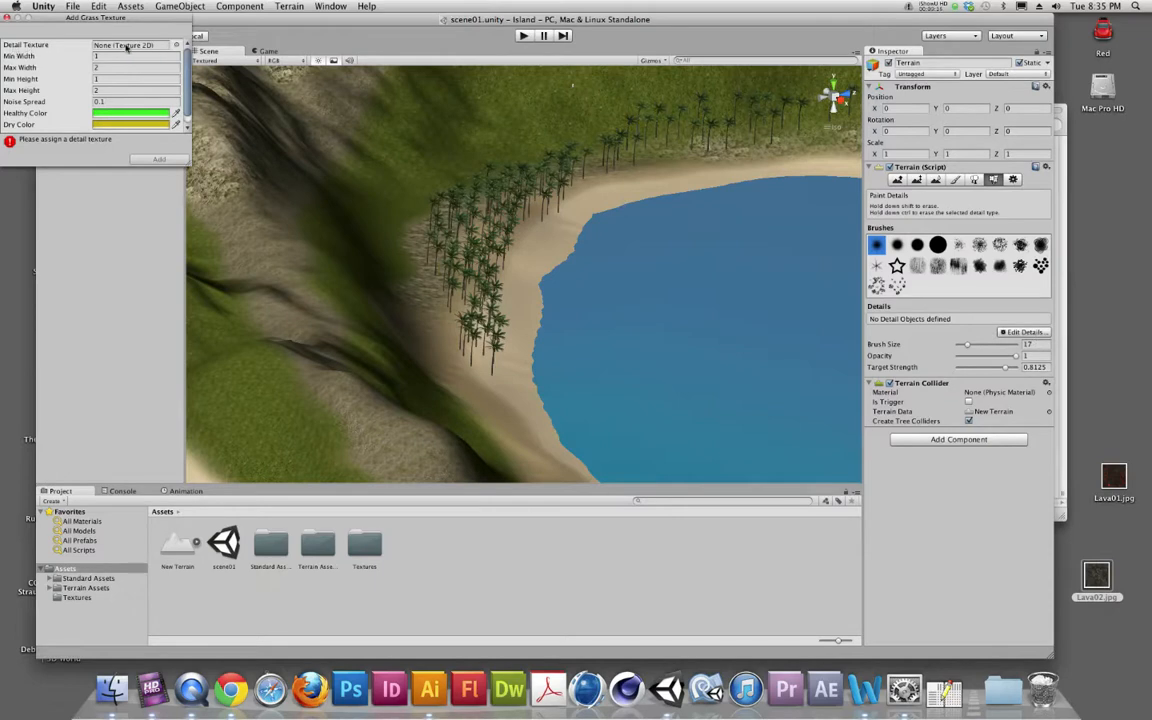
left_click(174, 46)
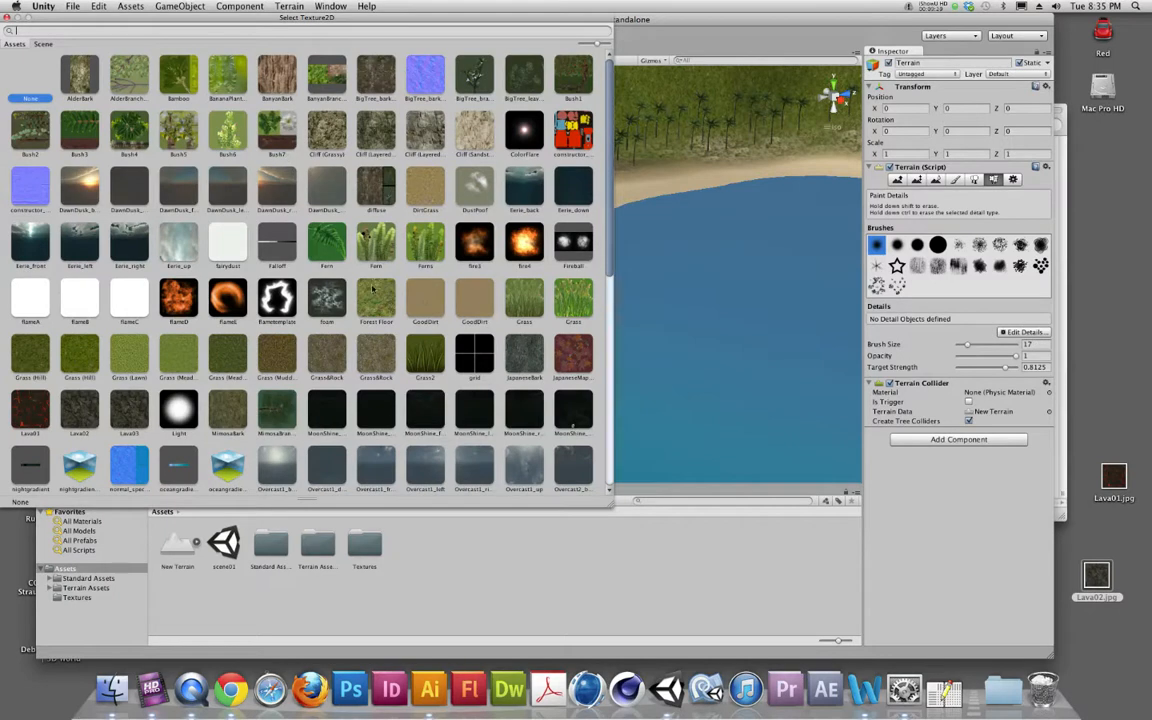
left_click(421, 358)
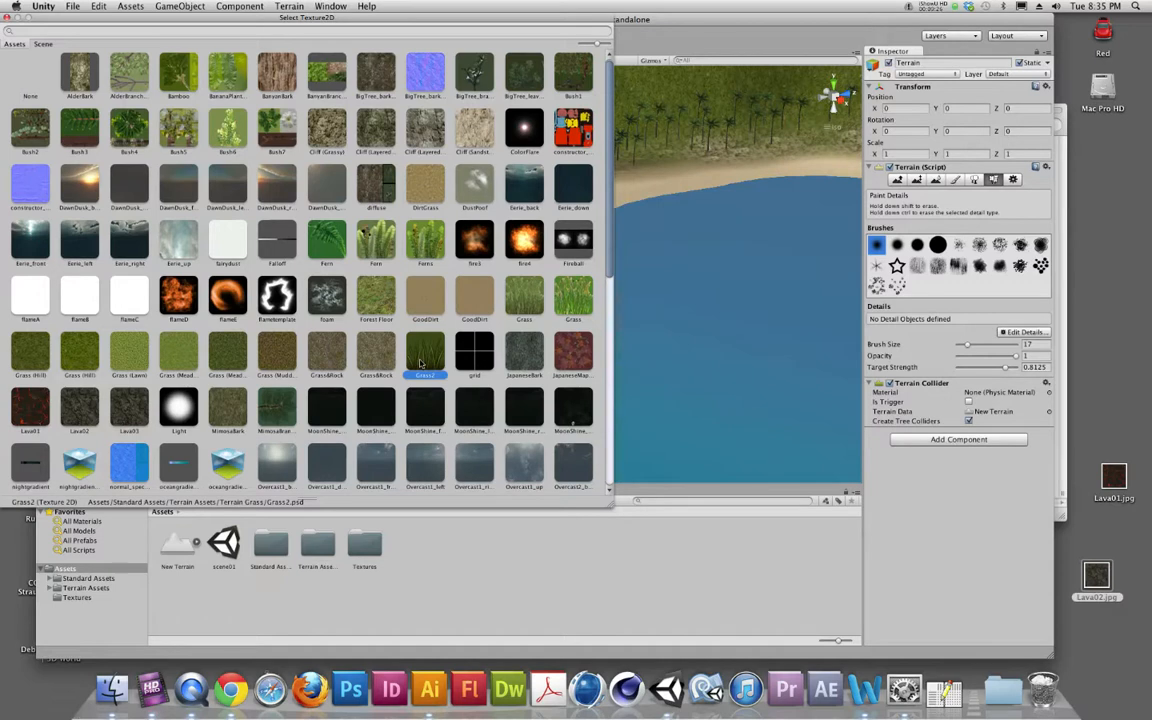
left_click(527, 303)
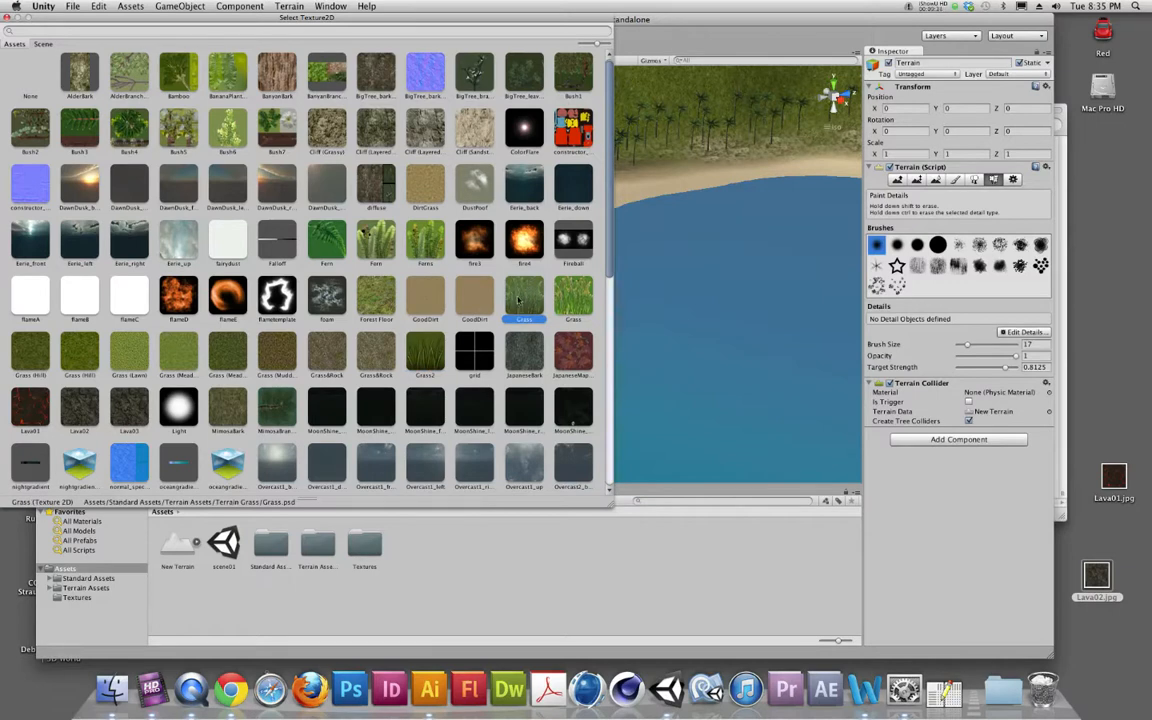
double_click(512, 303)
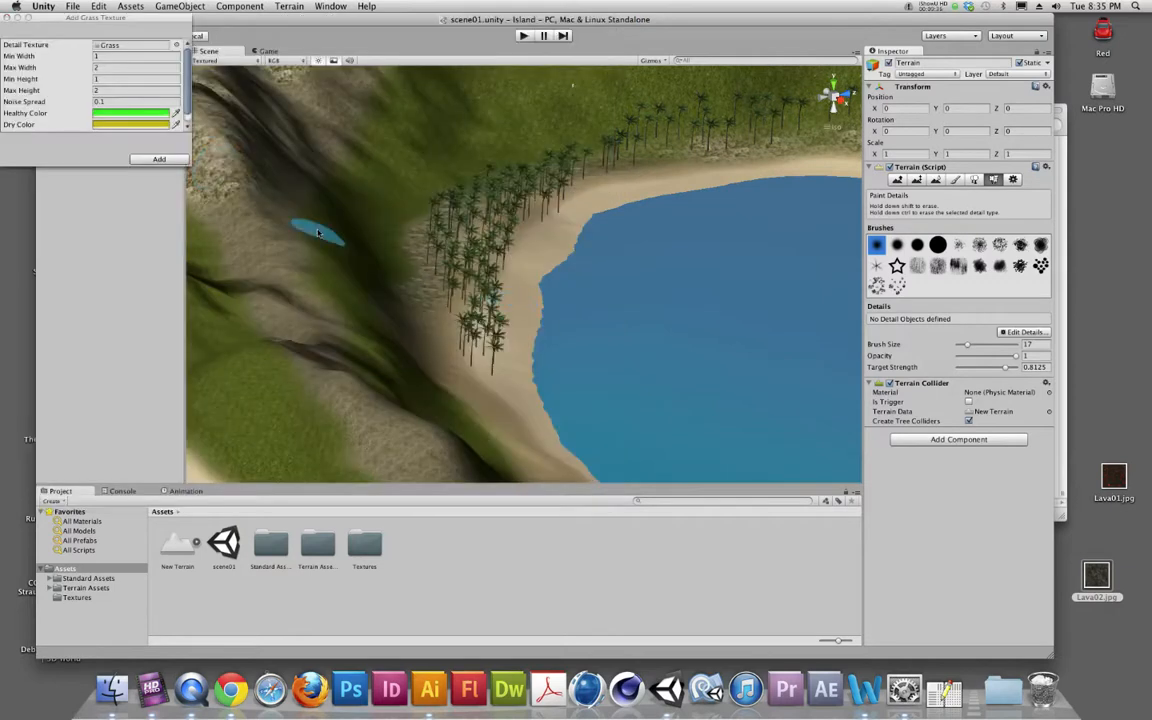
left_click(155, 157)
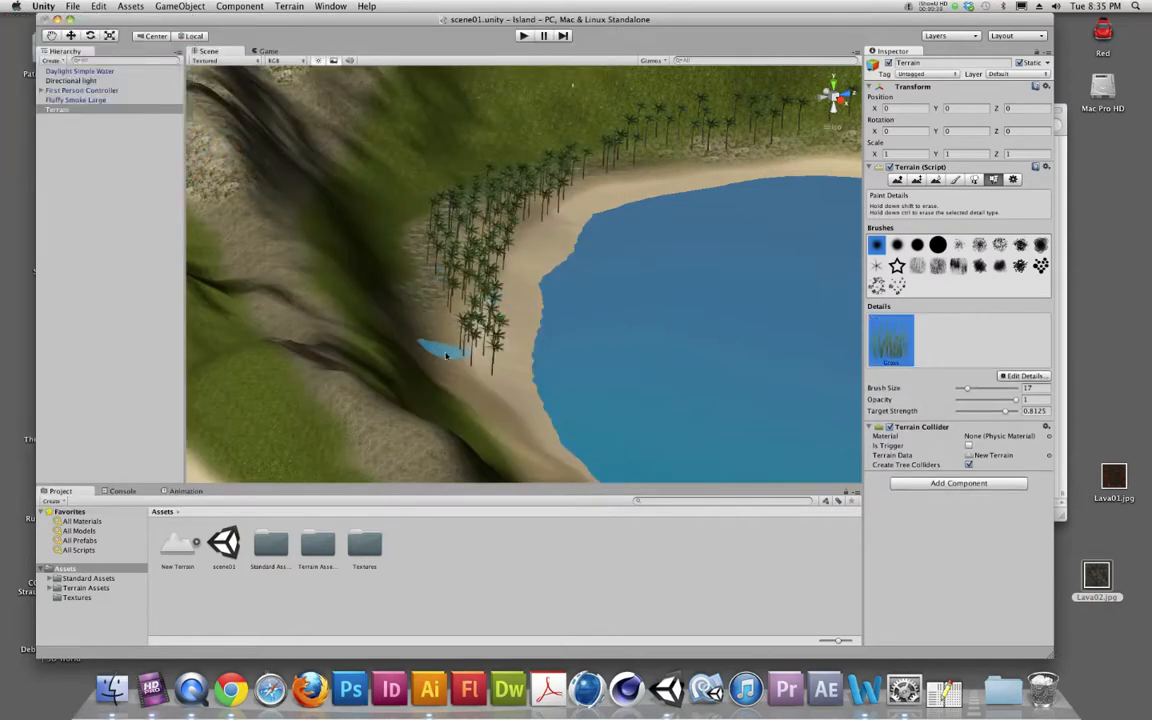
Step: Examine the grassy patch at the end of the ridge beside the beach up close
scroll(437, 365, "up", 5)
middle_click_drag(446, 382, 543, 162)
middle_click_drag(543, 252, 432, 253)
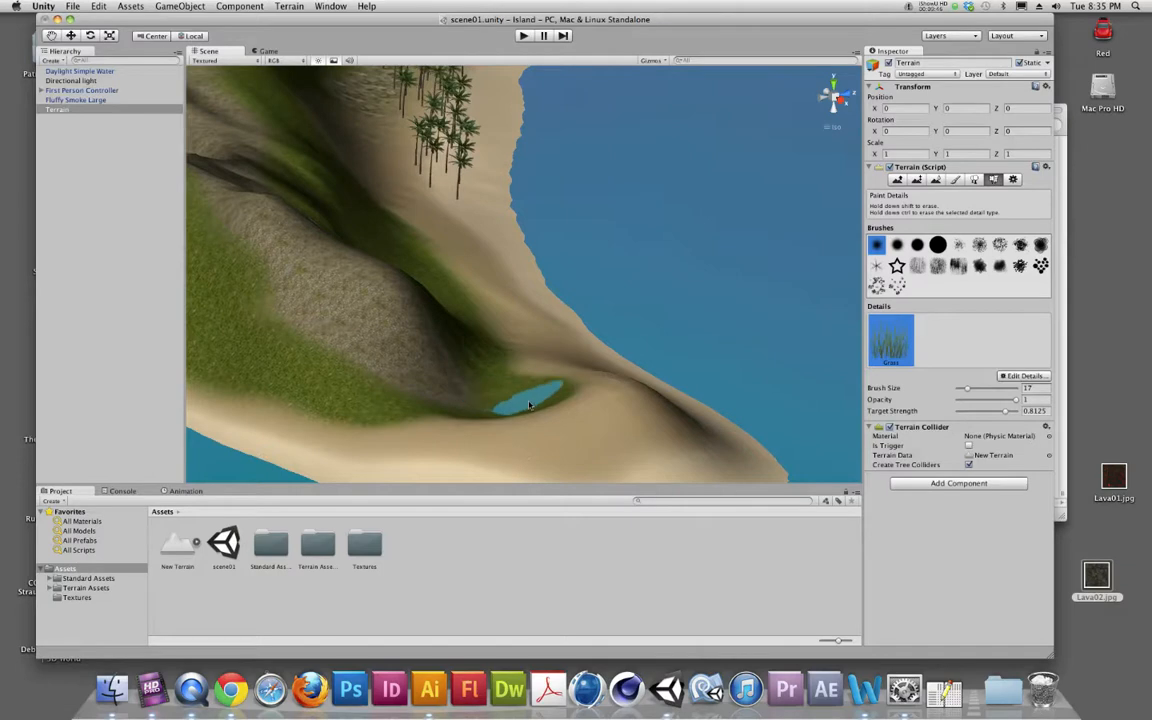
scroll(530, 398, "up", 5)
scroll(519, 409, "up", 6)
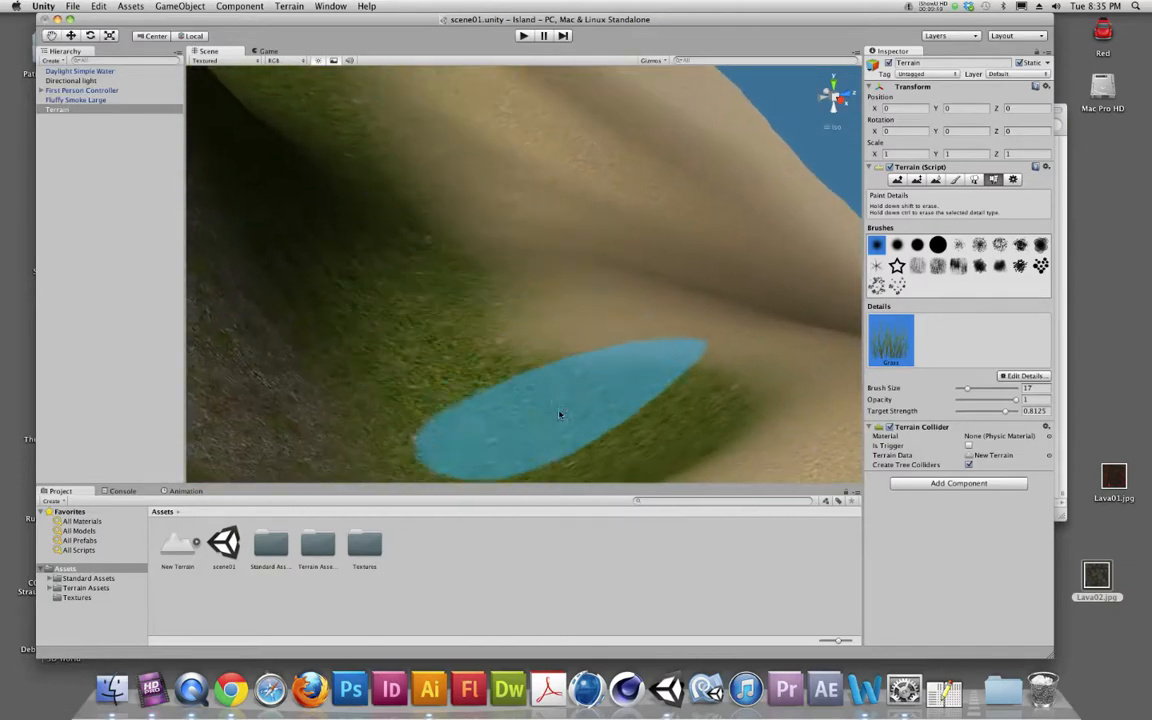
scroll(589, 419, "down", 4)
scroll(575, 405, "down", 3)
scroll(566, 405, "up", 8)
scroll(565, 409, "down", 8)
middle_click_drag(578, 394, 480, 383)
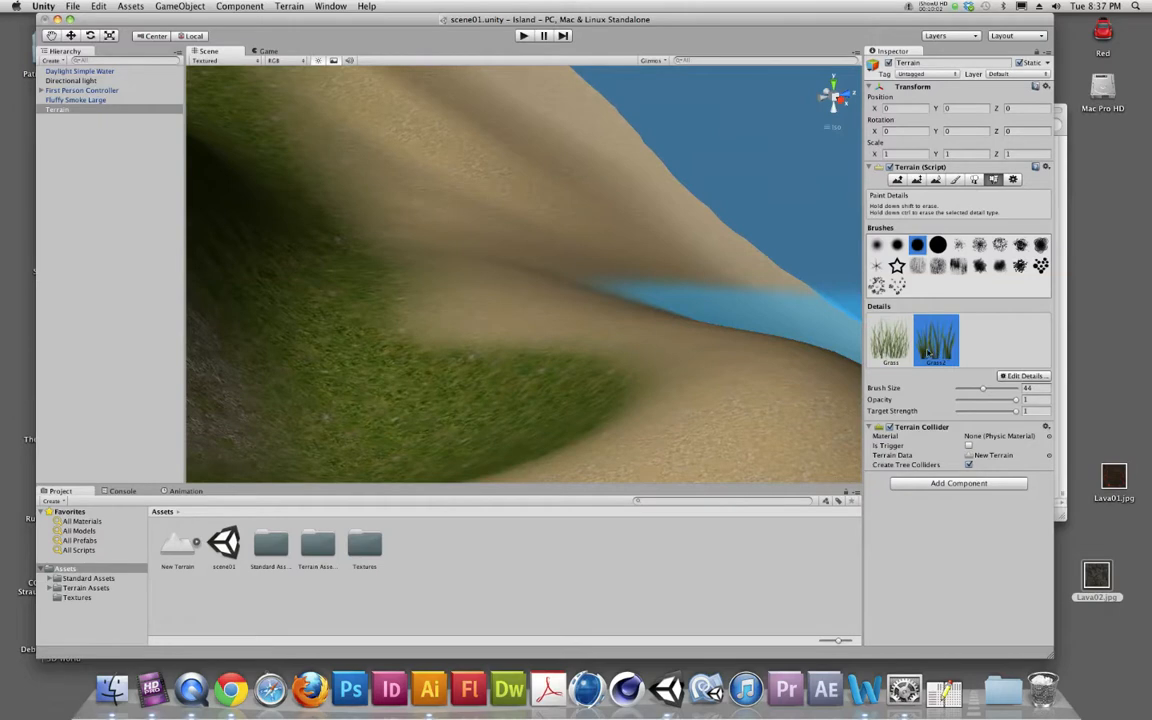
scroll(694, 357, "down", 4)
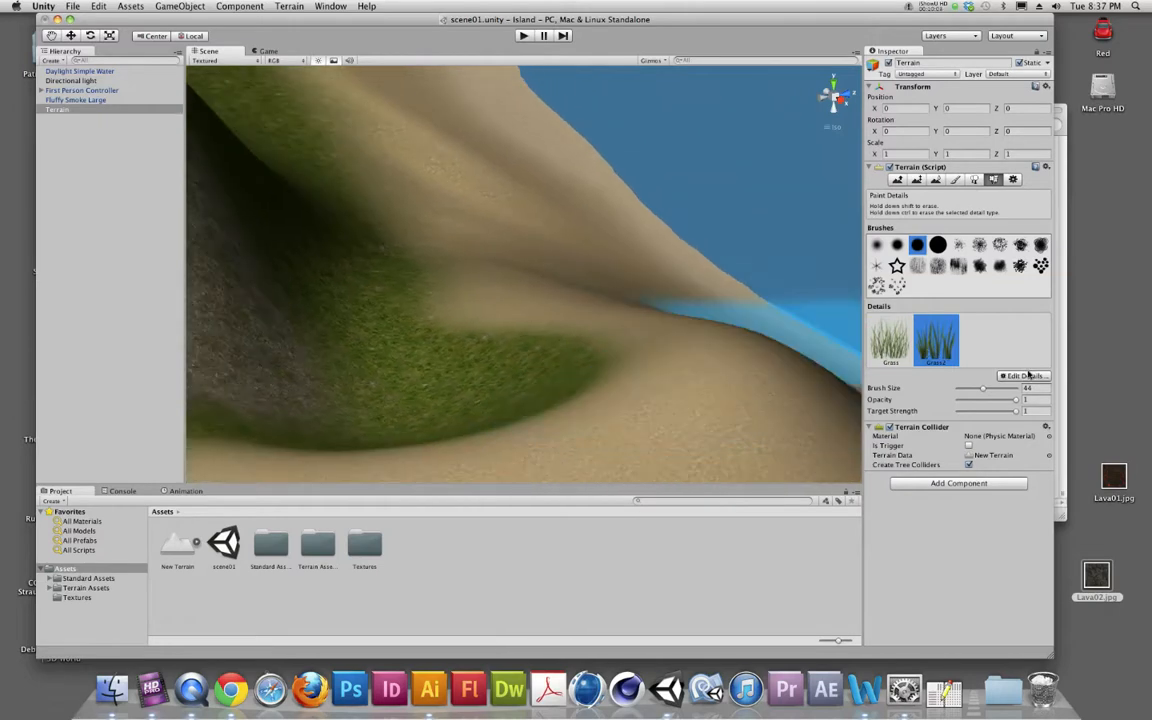
left_click(1028, 374)
left_click(1020, 381)
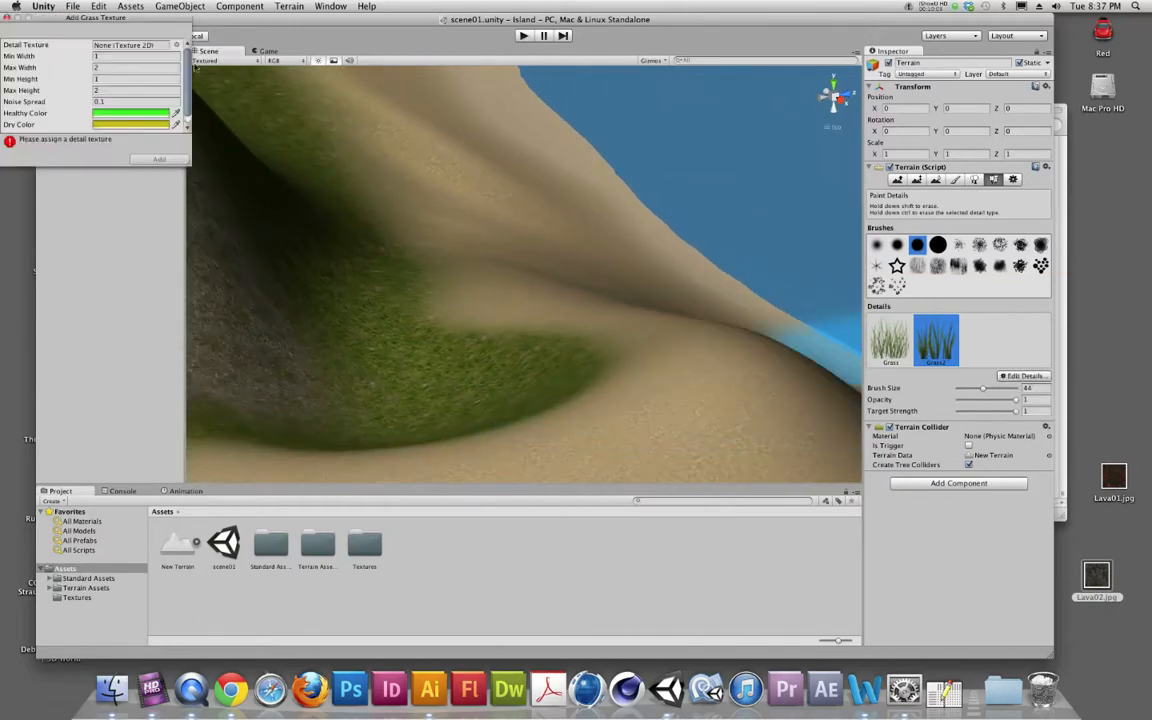
left_click(176, 45)
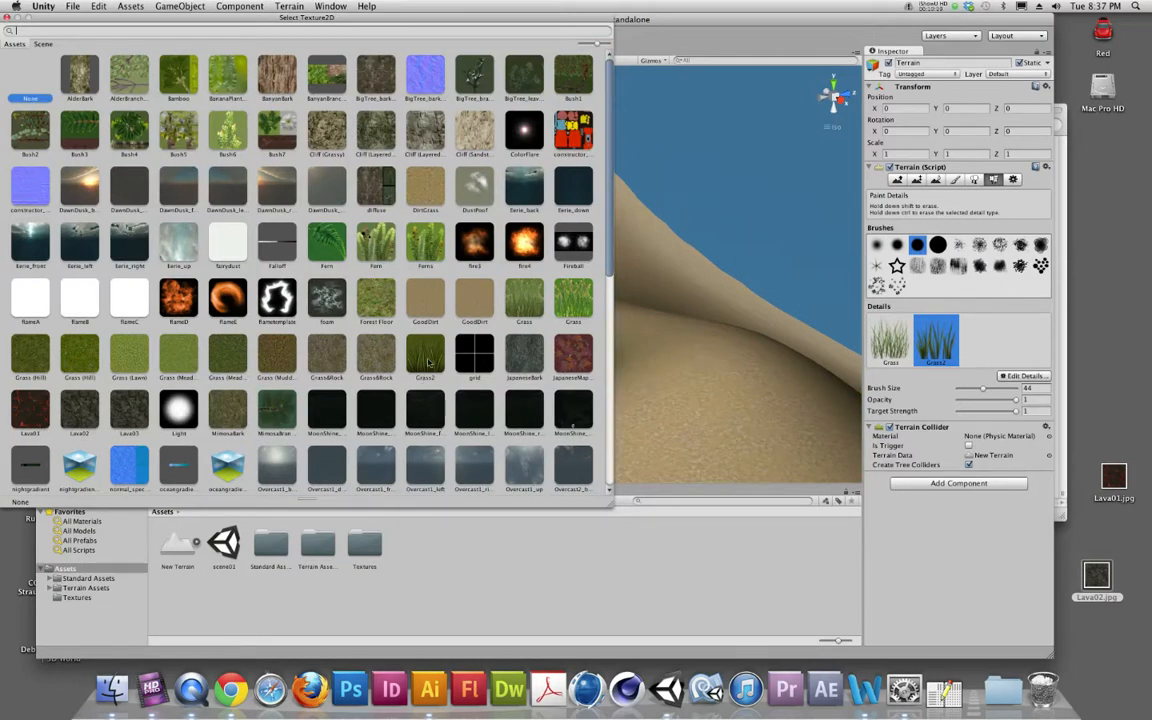
left_click(6, 20)
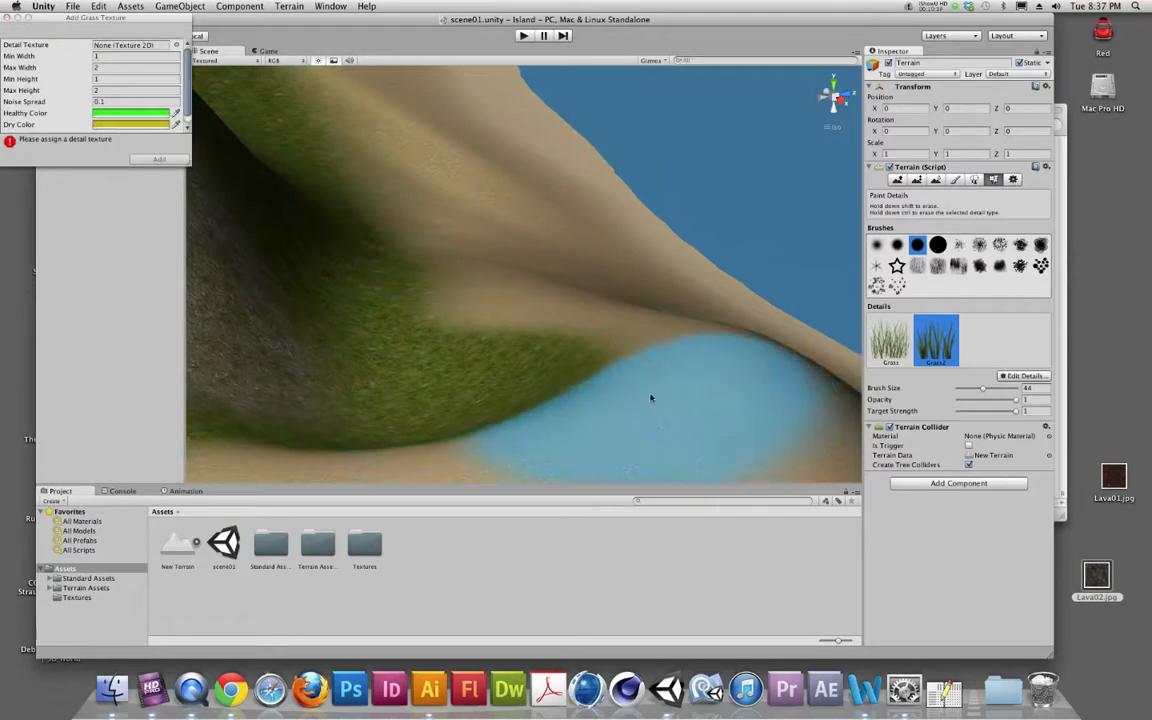
scroll(640, 399, "down", 5)
scroll(600, 402, "up", 3)
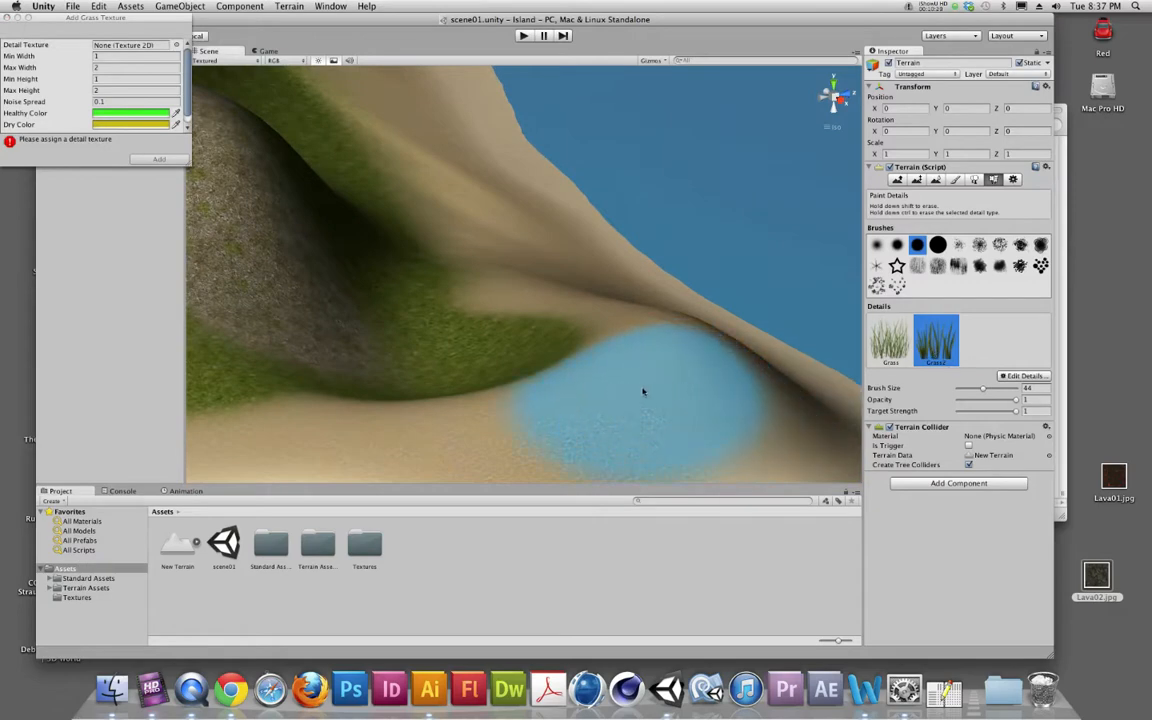
scroll(600, 380, "up", 3)
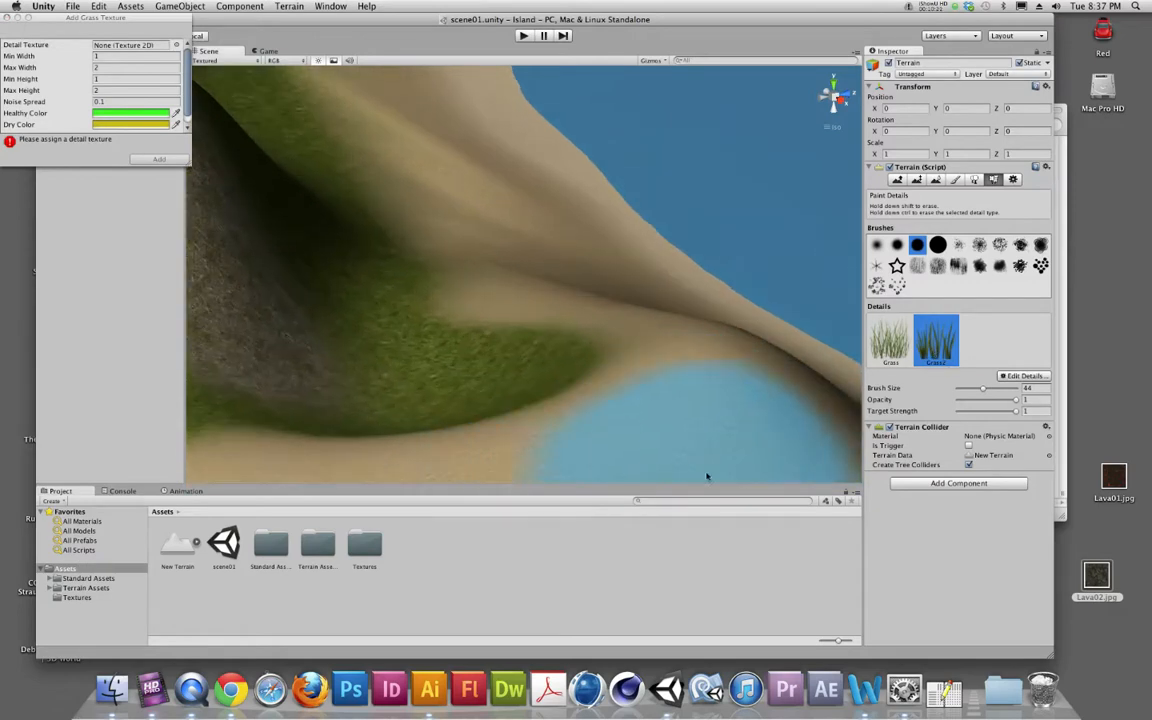
scroll(711, 433, "down", 5)
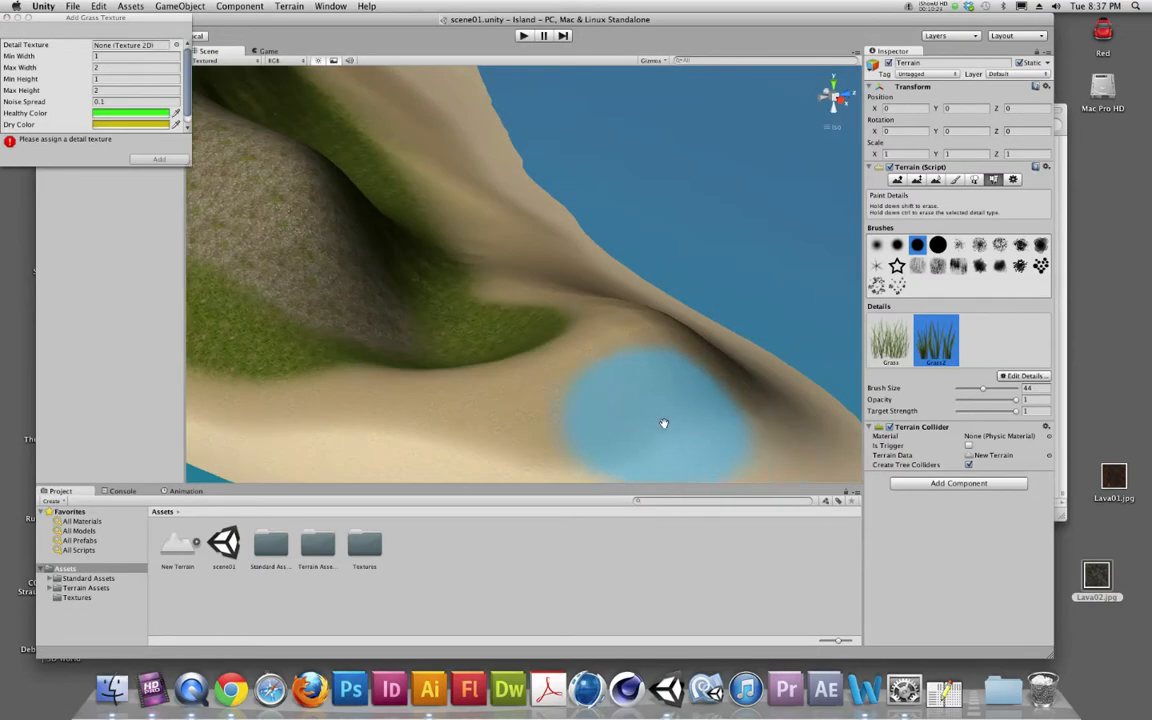
Step: Paint dense Grass2 details over the sandy area beside the end of the ridge with brush size 44
middle_click_drag(666, 429, 610, 350)
scroll(607, 373, "up", 8)
left_click(612, 387)
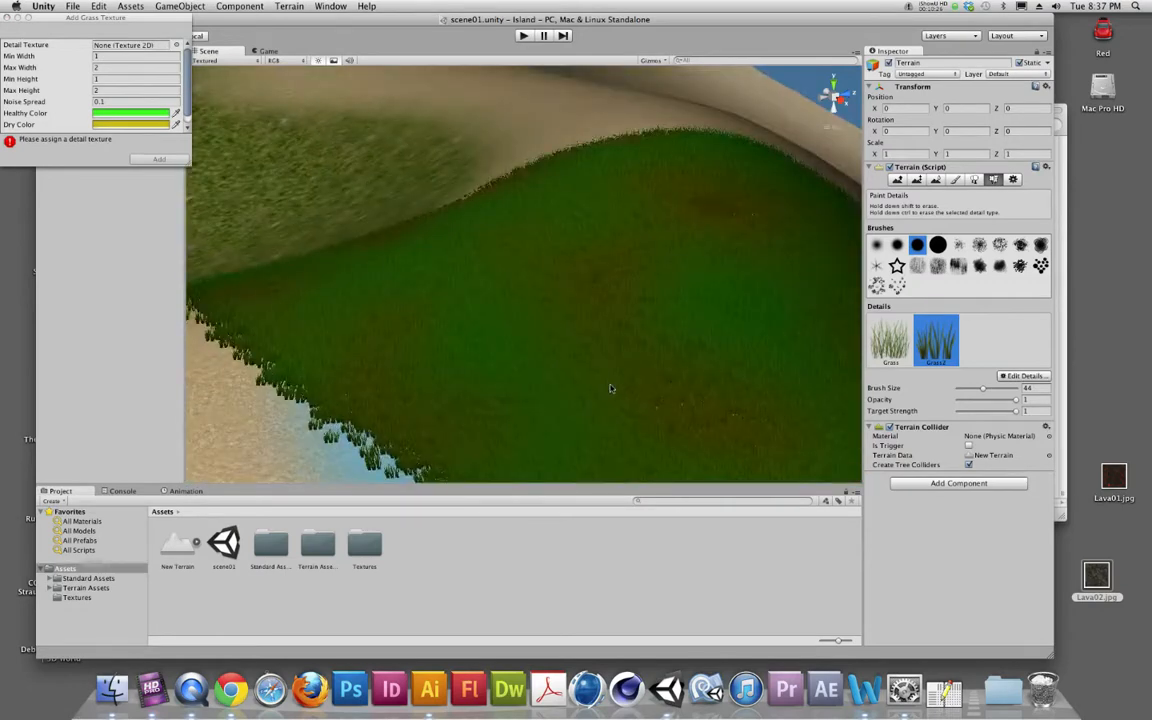
scroll(611, 389, "down", 6)
scroll(611, 390, "up", 6)
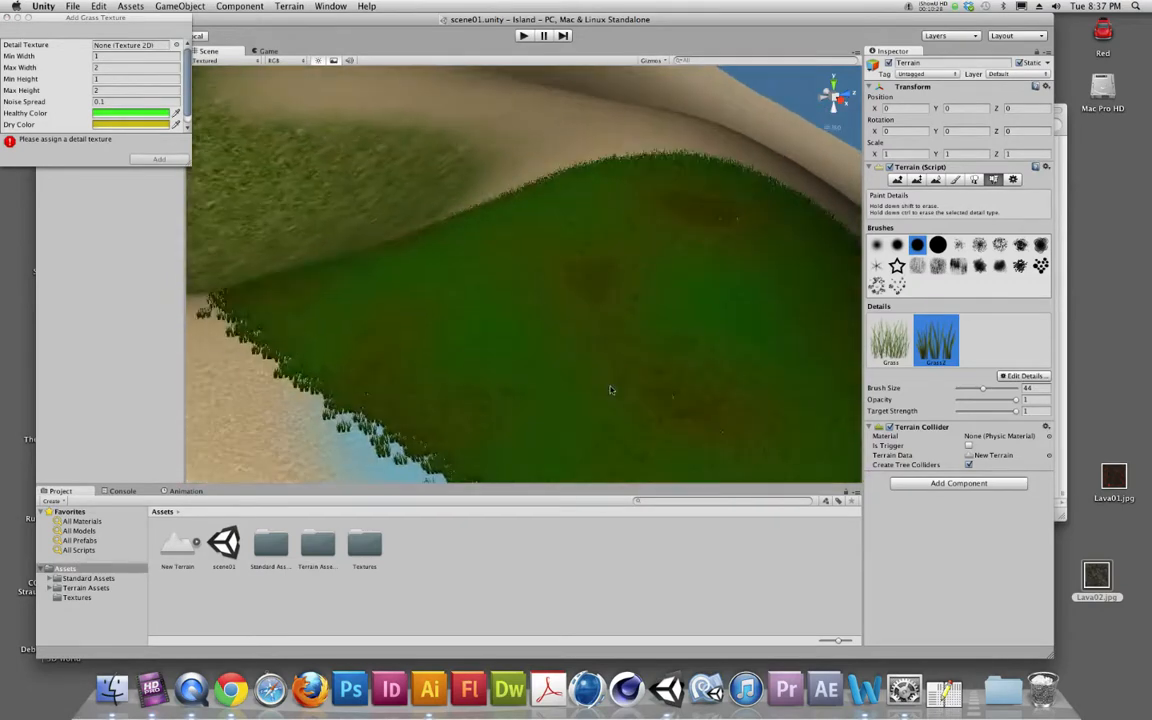
scroll(611, 390, "up", 5)
scroll(611, 390, "down", 8)
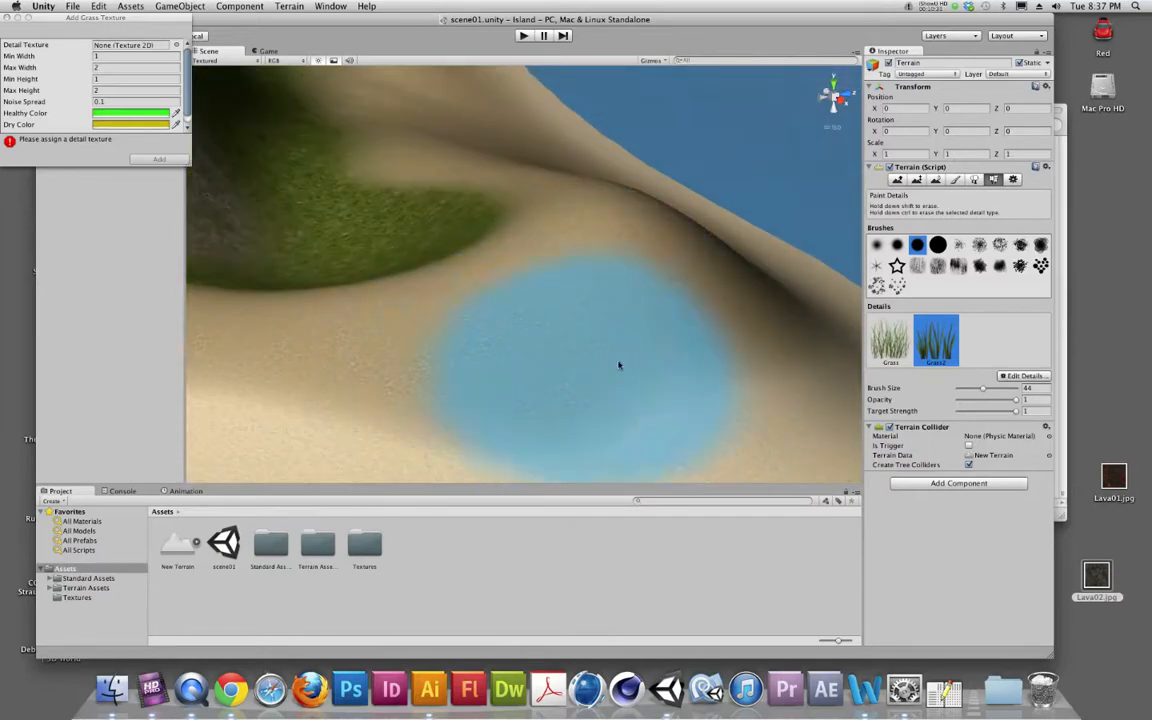
left_click_drag(571, 357, 591, 384)
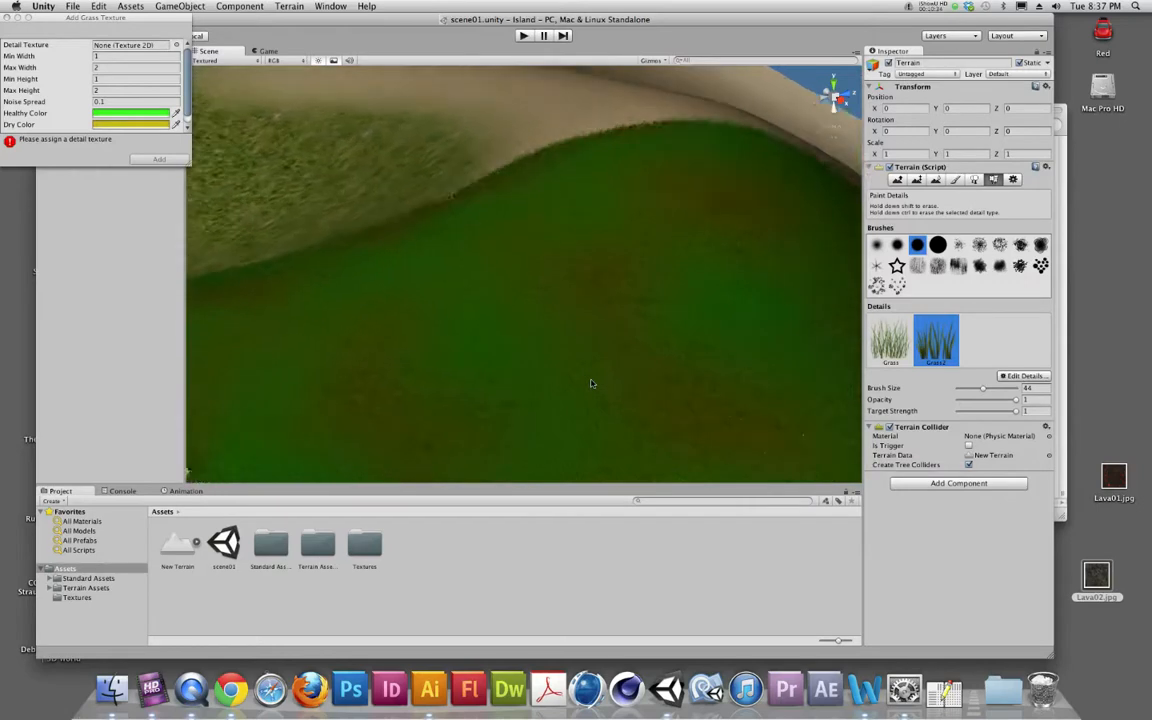
scroll(591, 385, "up", 5)
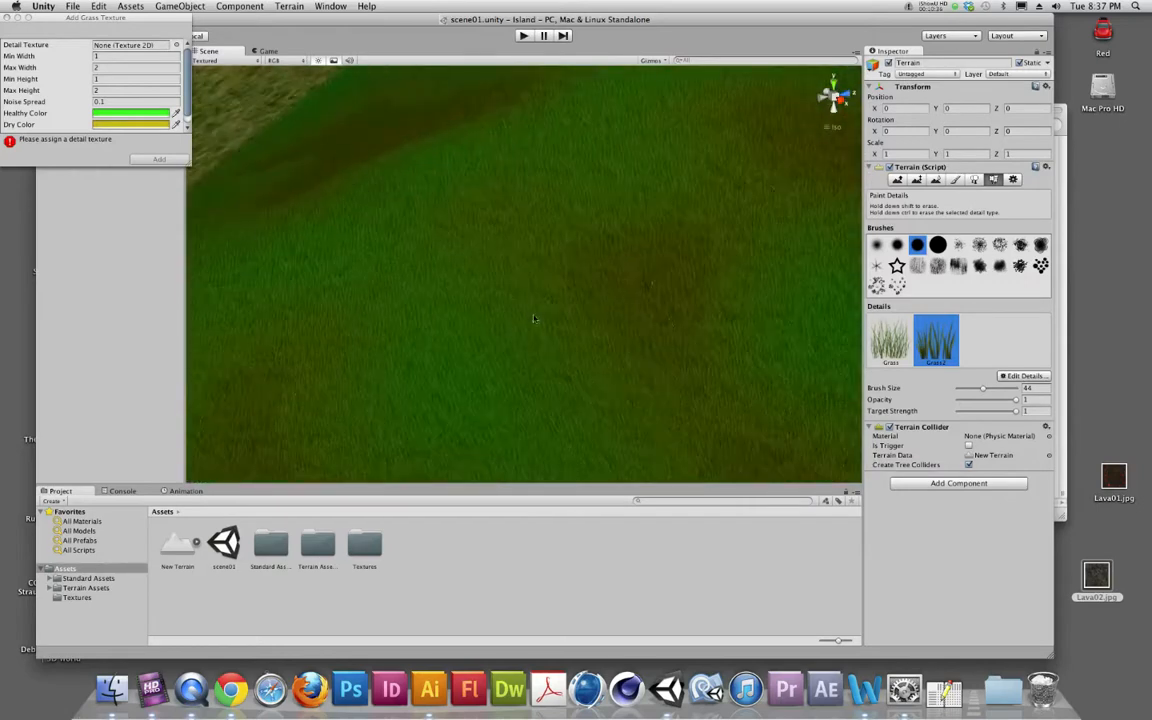
Step: Paint sparser Grass2 along the patch's sandy edge with brush size 21 and target strength 0.375
middle_click_drag(538, 328, 681, 404)
middle_click_drag(522, 303, 594, 350)
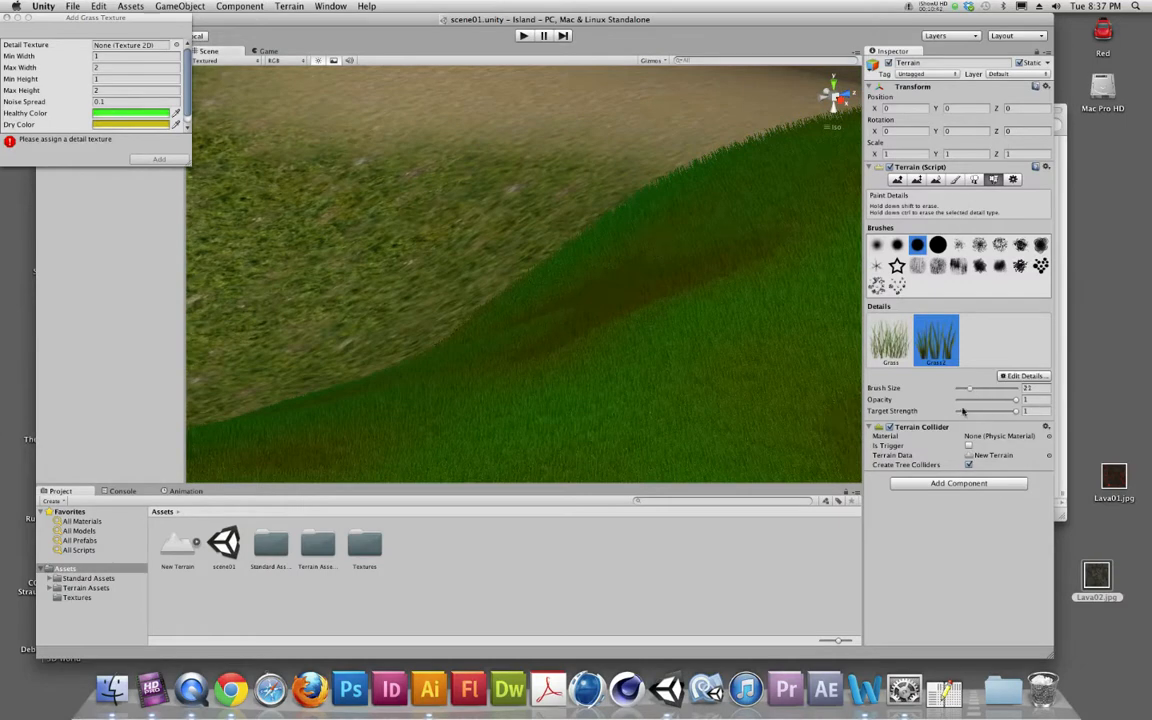
mouse_move(455, 257)
left_mouse_down("alt")
mouse_move(948, 415)
mouse_move(980, 412)
left_mouse_up("alt")
scroll(638, 247, "up", 5)
mouse_move(623, 240)
middle_mouse_down()
mouse_move(588, 261)
mouse_move(644, 290)
mouse_move(744, 411)
mouse_move(638, 285)
mouse_move(679, 294)
mouse_move(674, 328)
middle_mouse_up()
scroll(622, 300, "up", 6)
scroll(749, 385, "up", 5)
scroll(675, 328, "up", 2)
scroll(676, 329, "down", 8)
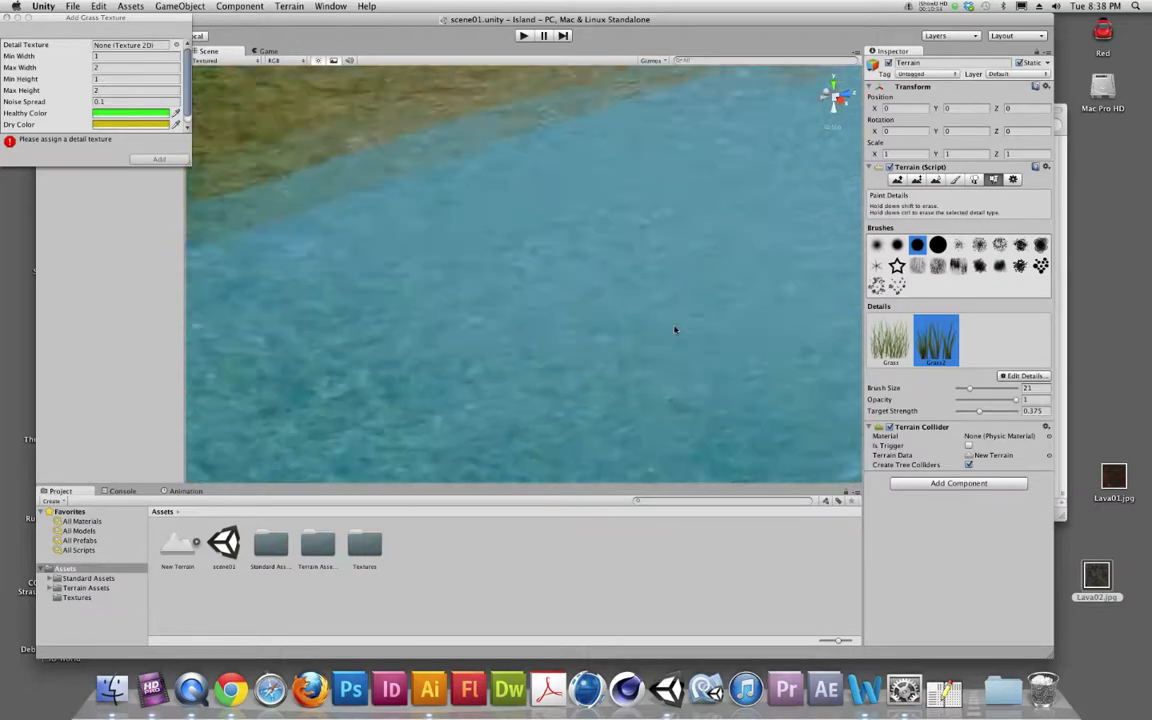
scroll(676, 332, "down", 10)
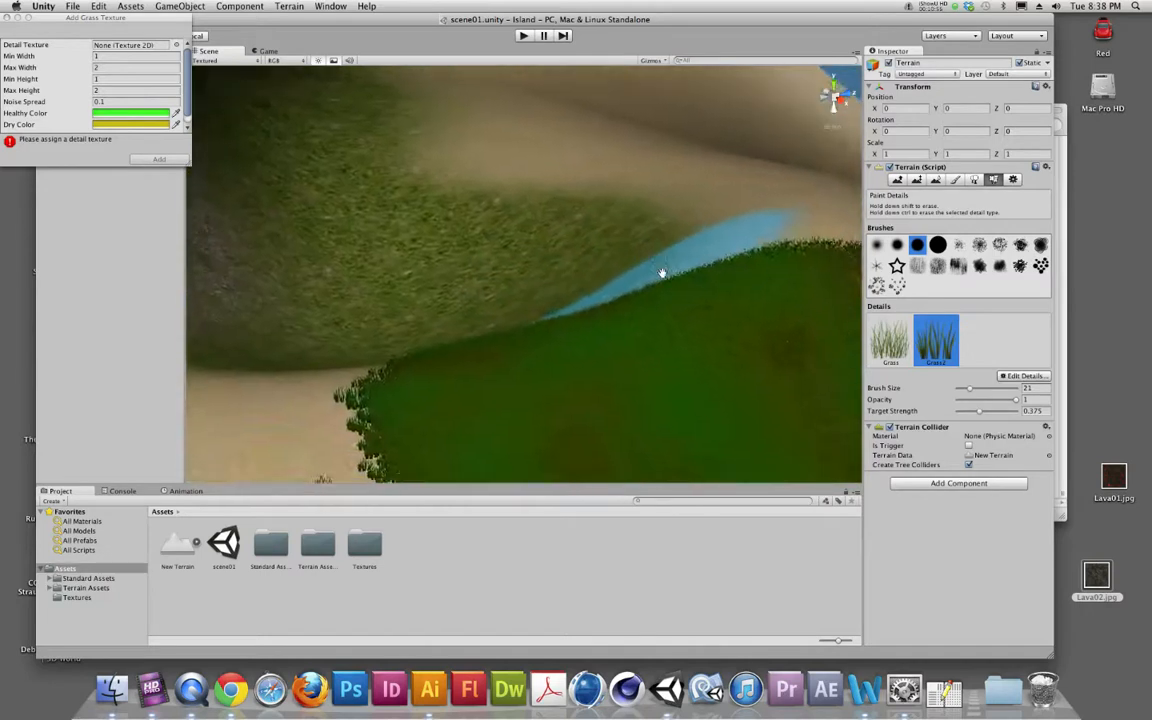
scroll(679, 320, "up", 5)
left_click_drag(679, 324, 544, 195, "alt")
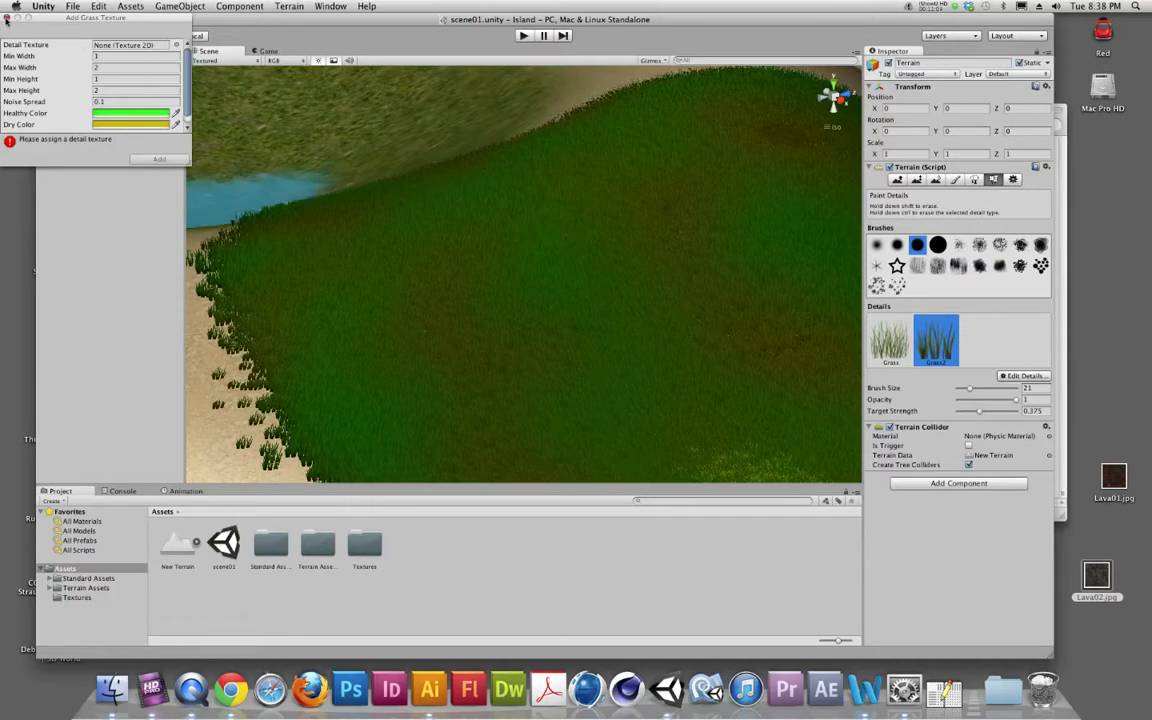
Step: Close the Add Grass Texture window and frame the First Person Controller in the scene
left_click(7, 19)
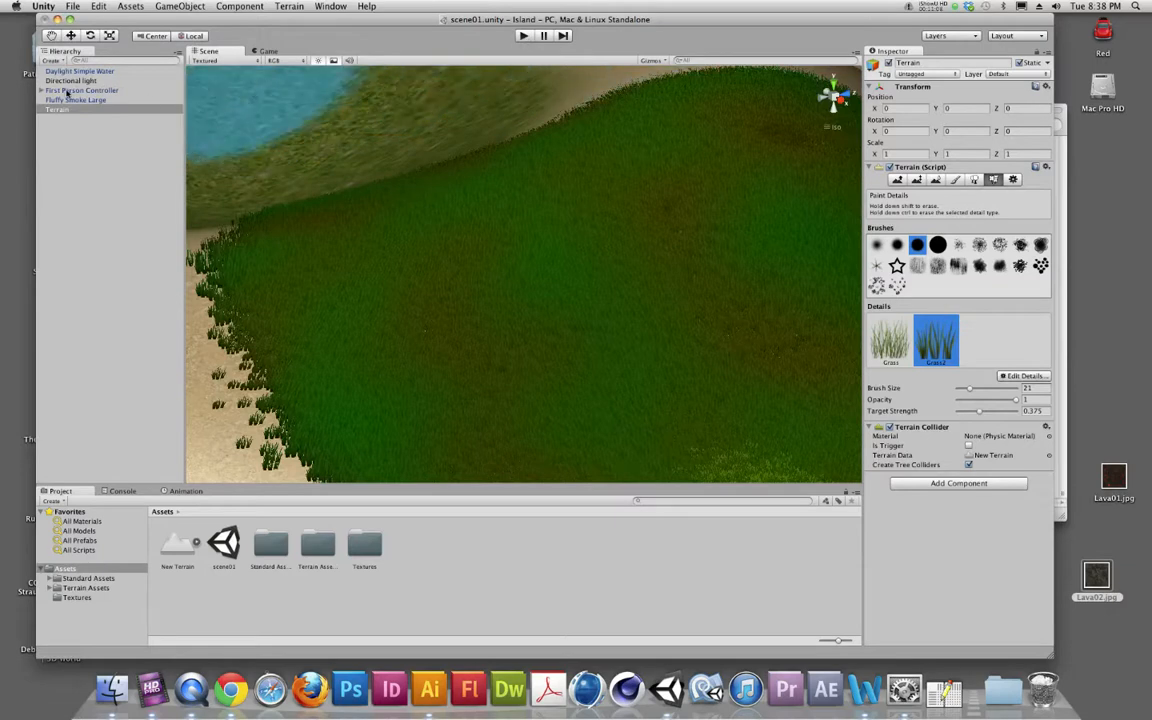
left_click(67, 91)
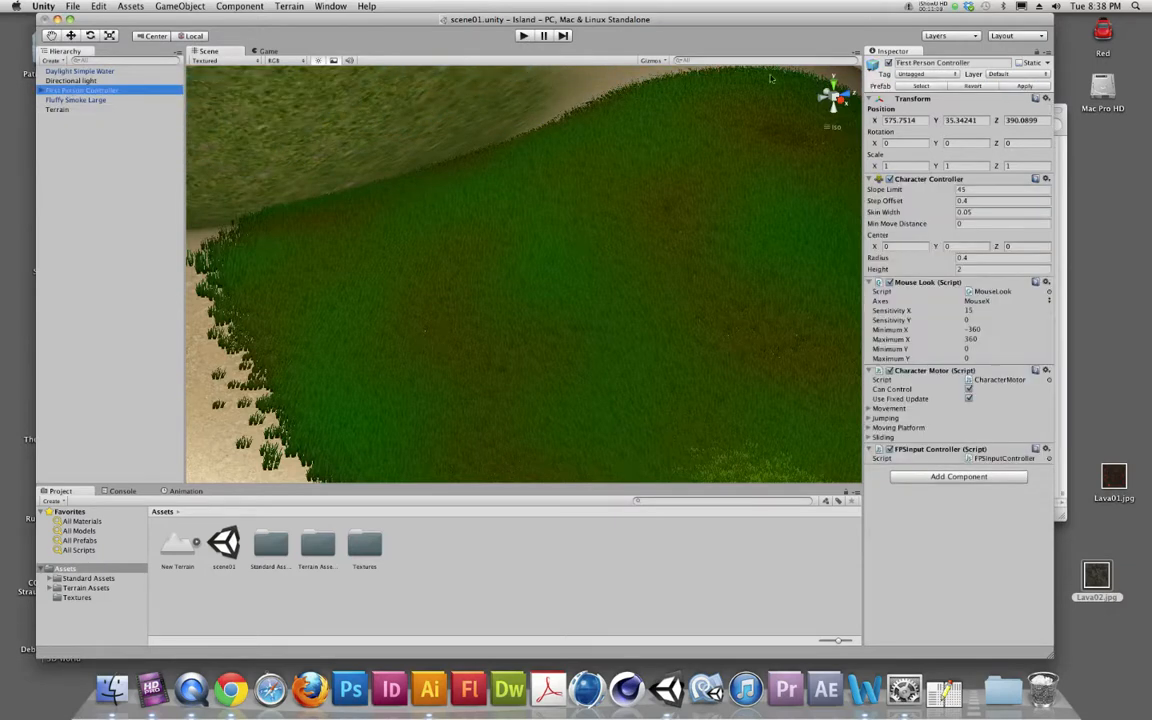
scroll(640, 198, "down", 10)
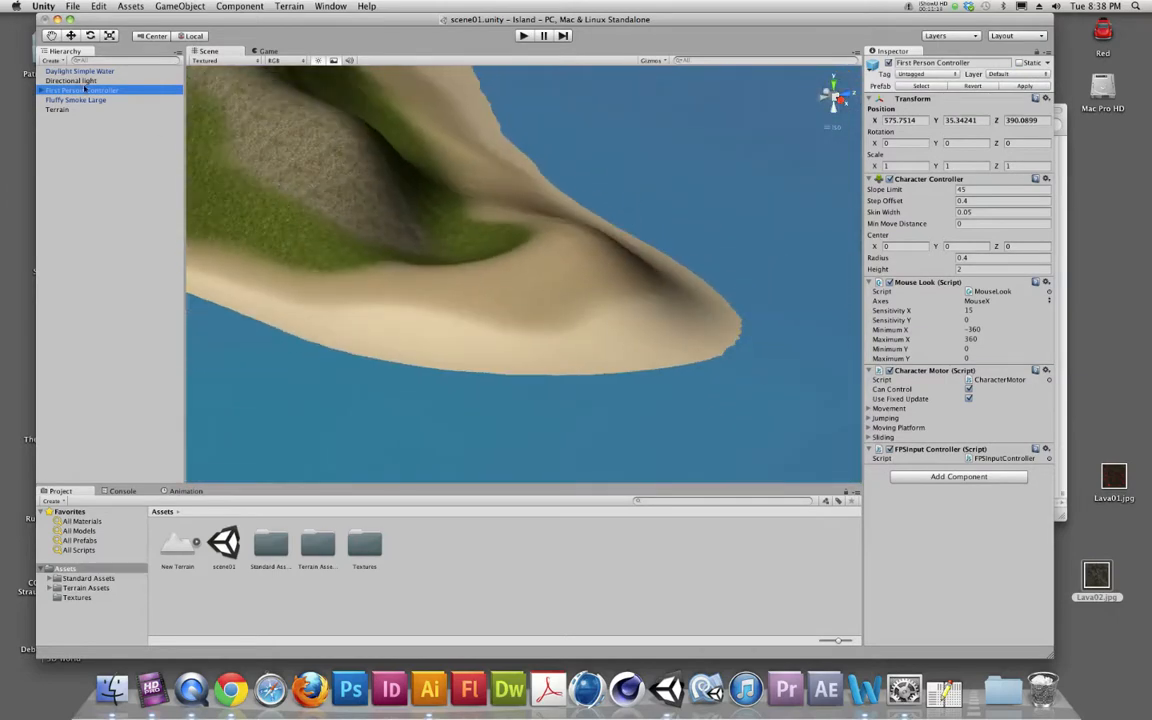
key("Return")
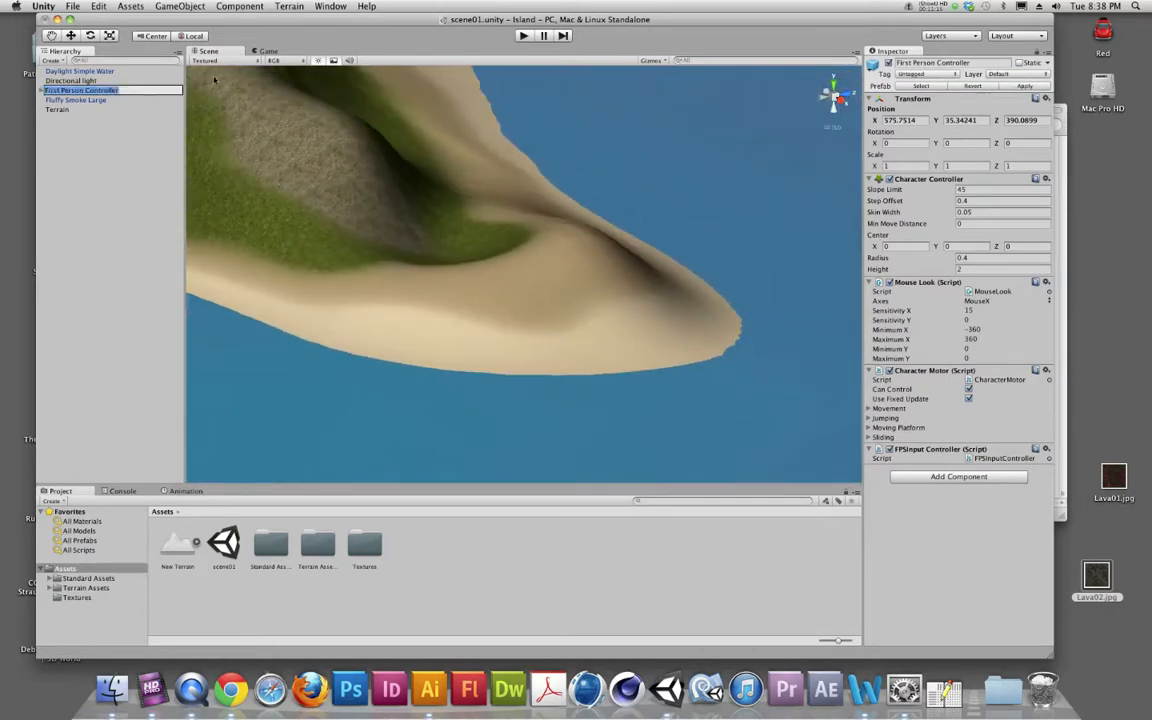
key("Escape")
key("f")
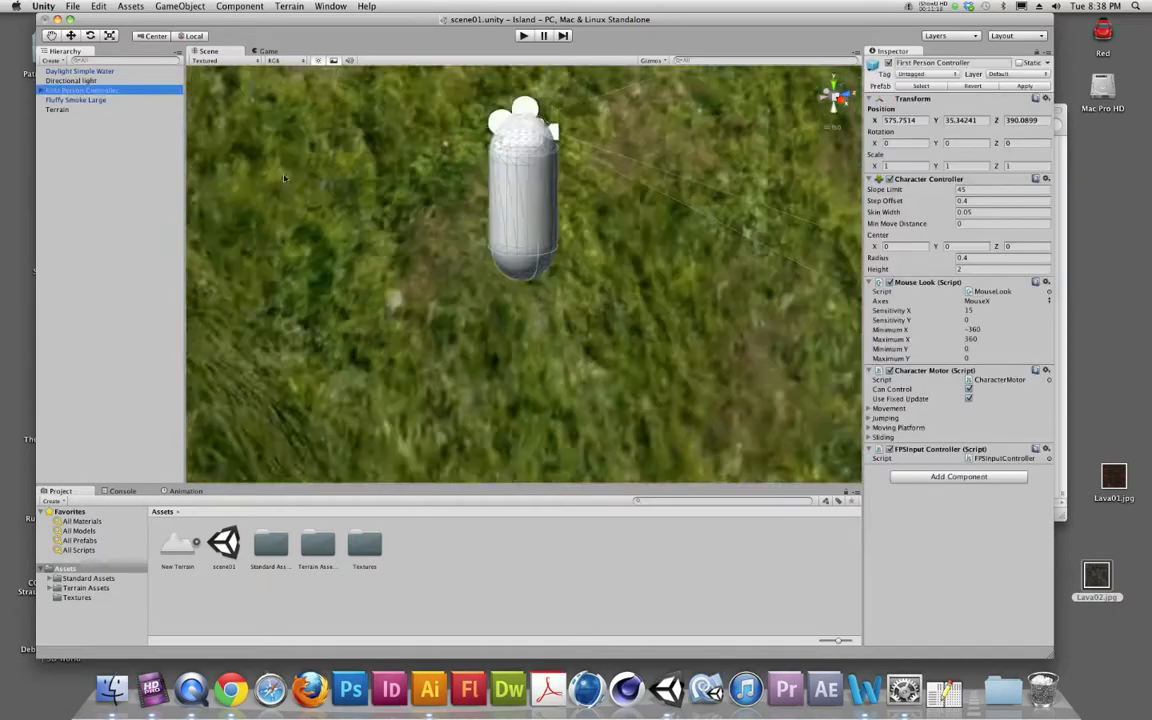
Step: Move the First Person Controller in top view to the grass-painted tip of the island, about X 1131, Z 136
left_click(834, 84)
scroll(522, 250, "down", 10)
scroll(522, 250, "down", 10)
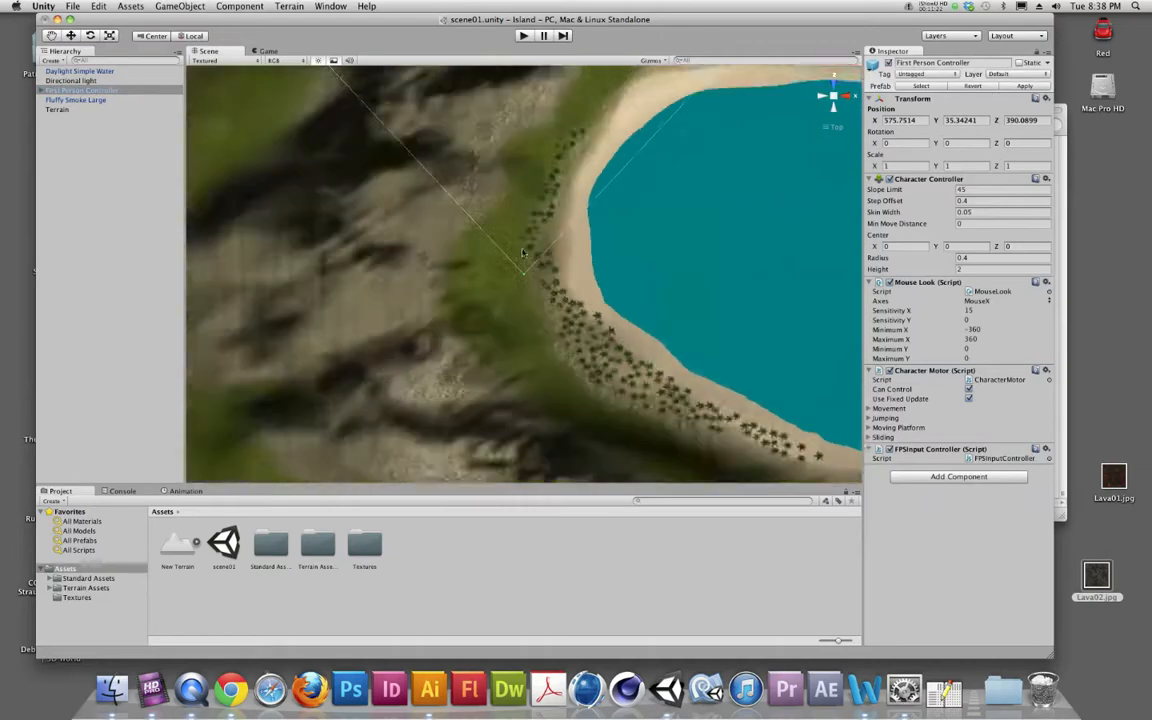
middle_click_drag(587, 348, 452, 244)
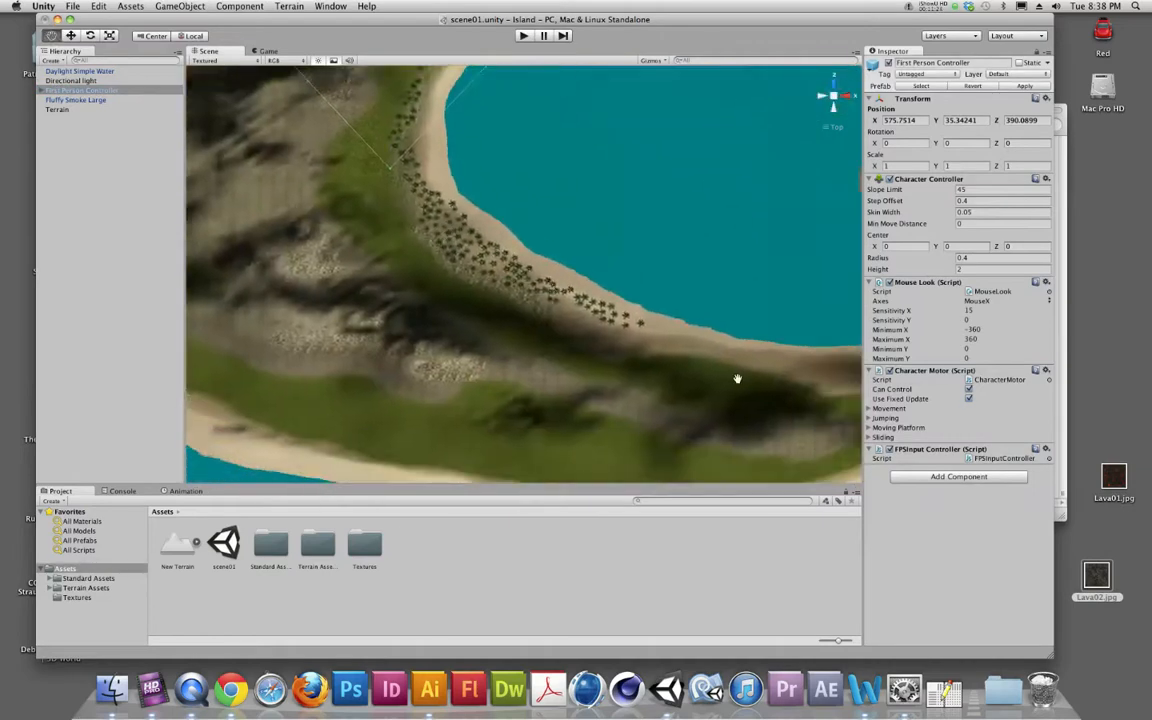
middle_click_drag(741, 375, 561, 355)
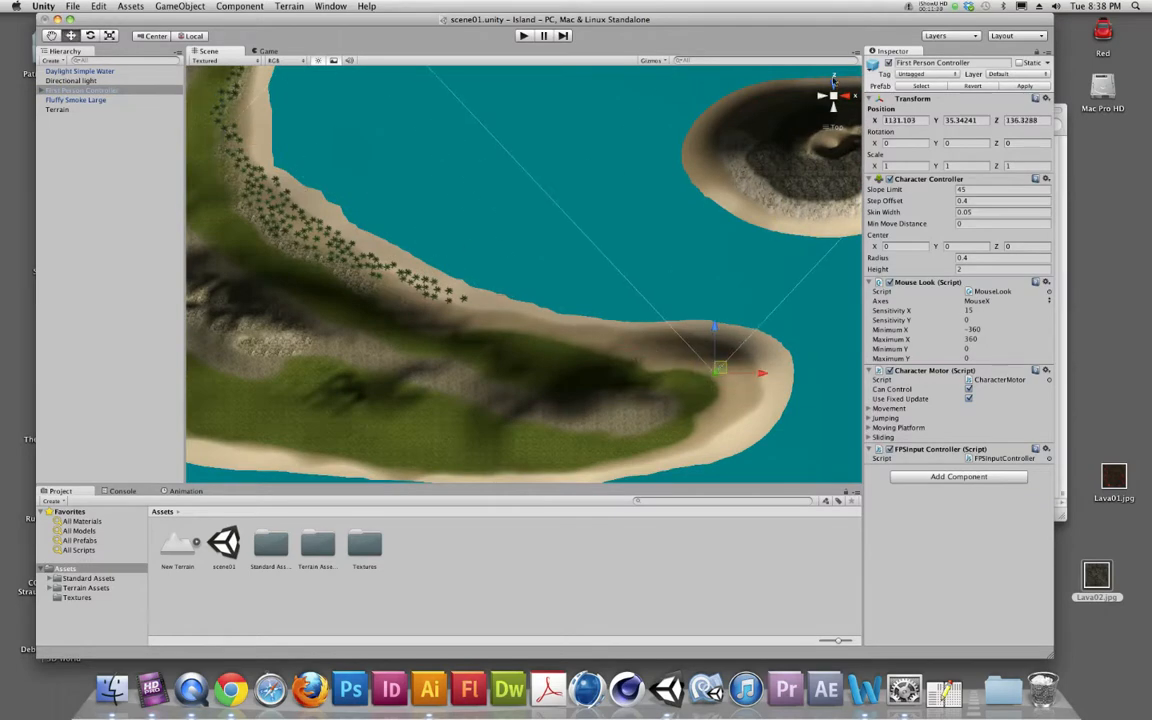
Step: Play the scene and walk through the painted grass and along its edge by the beach to check how it looks
left_click(523, 36)
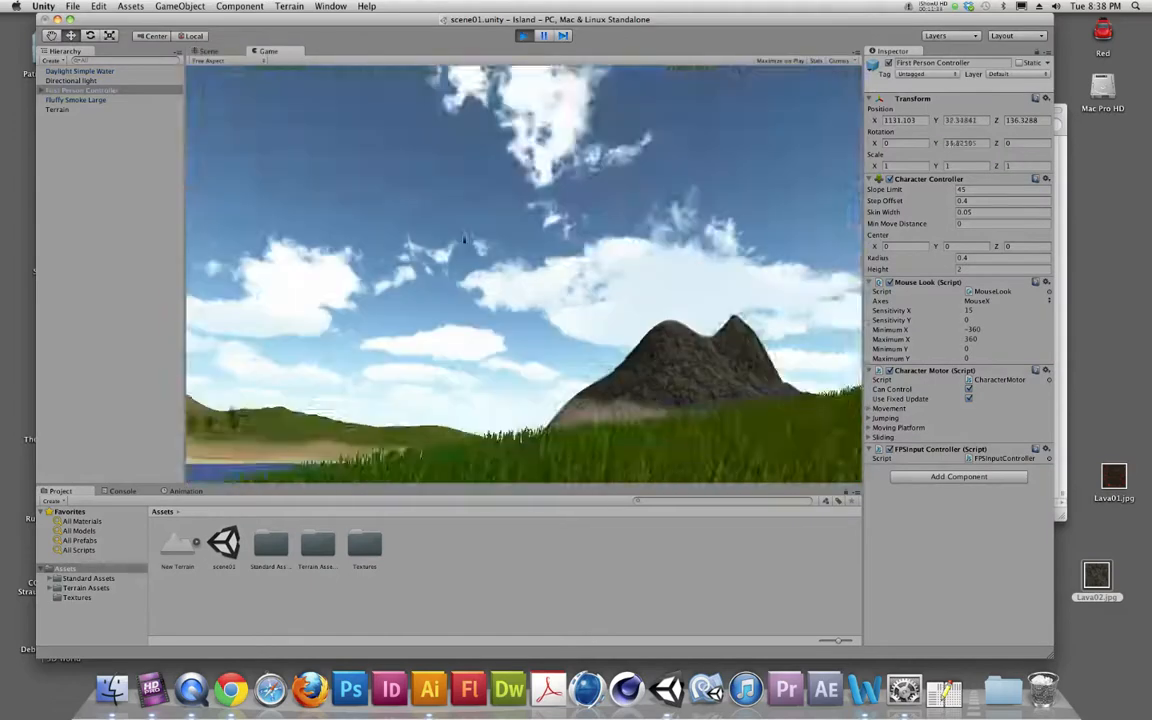
key("d")
key("d")
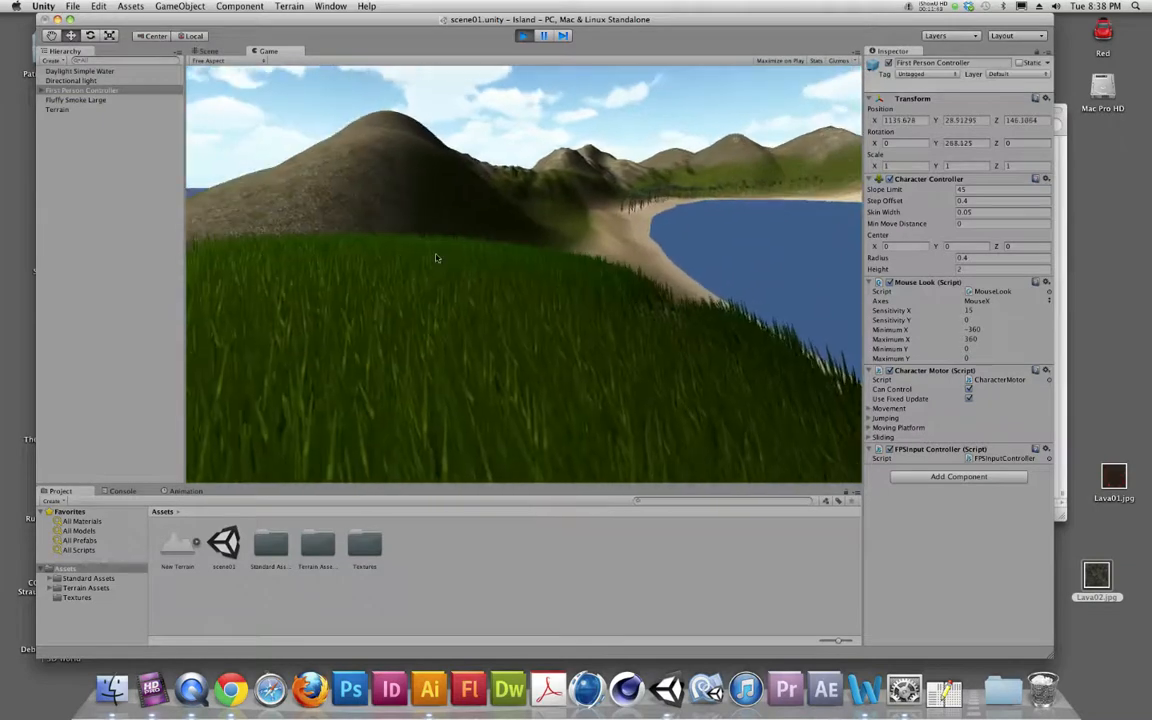
key("w")
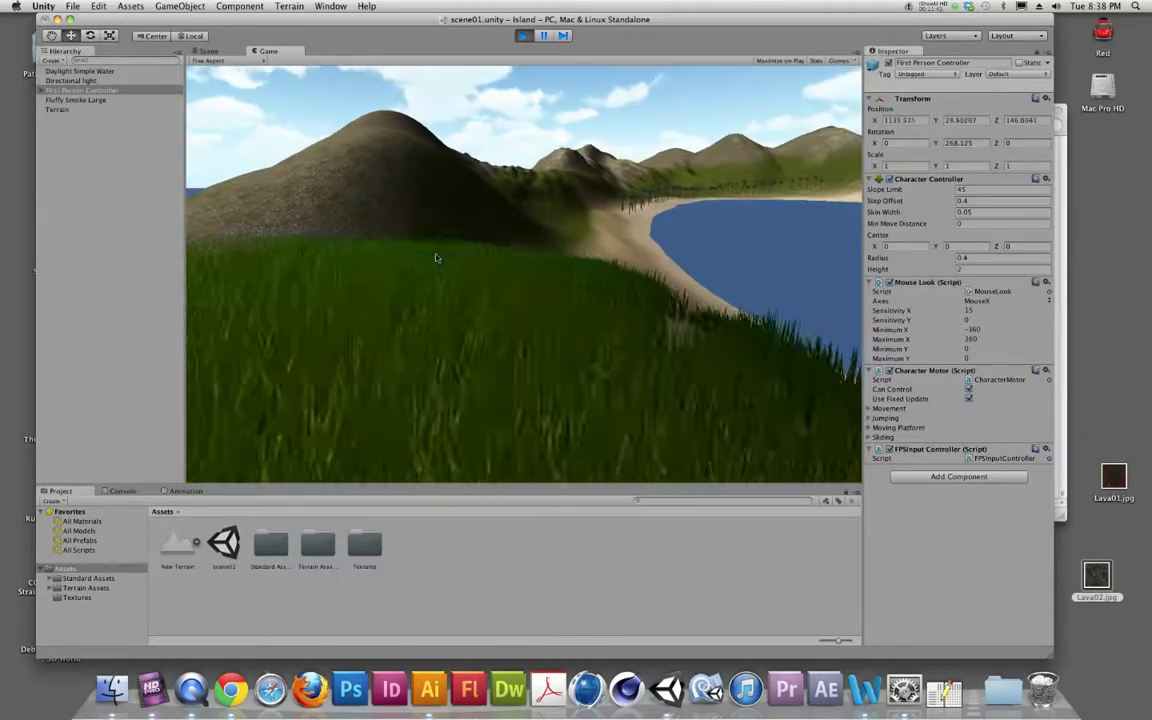
key("d")
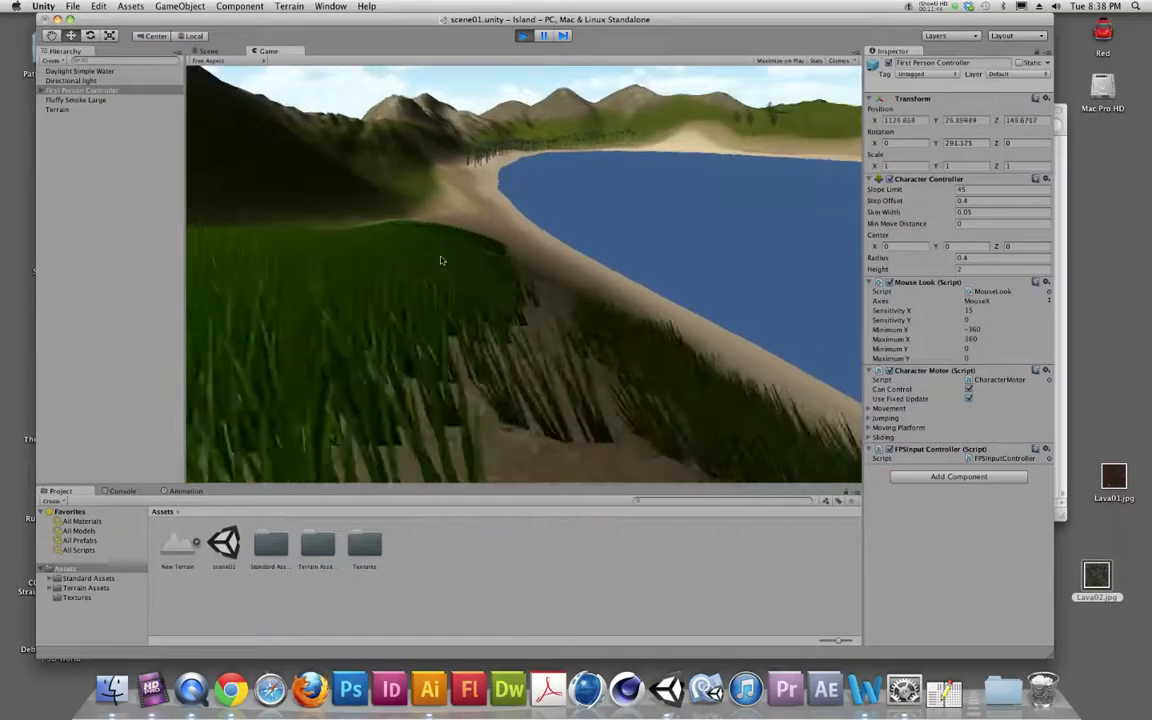
key("w")
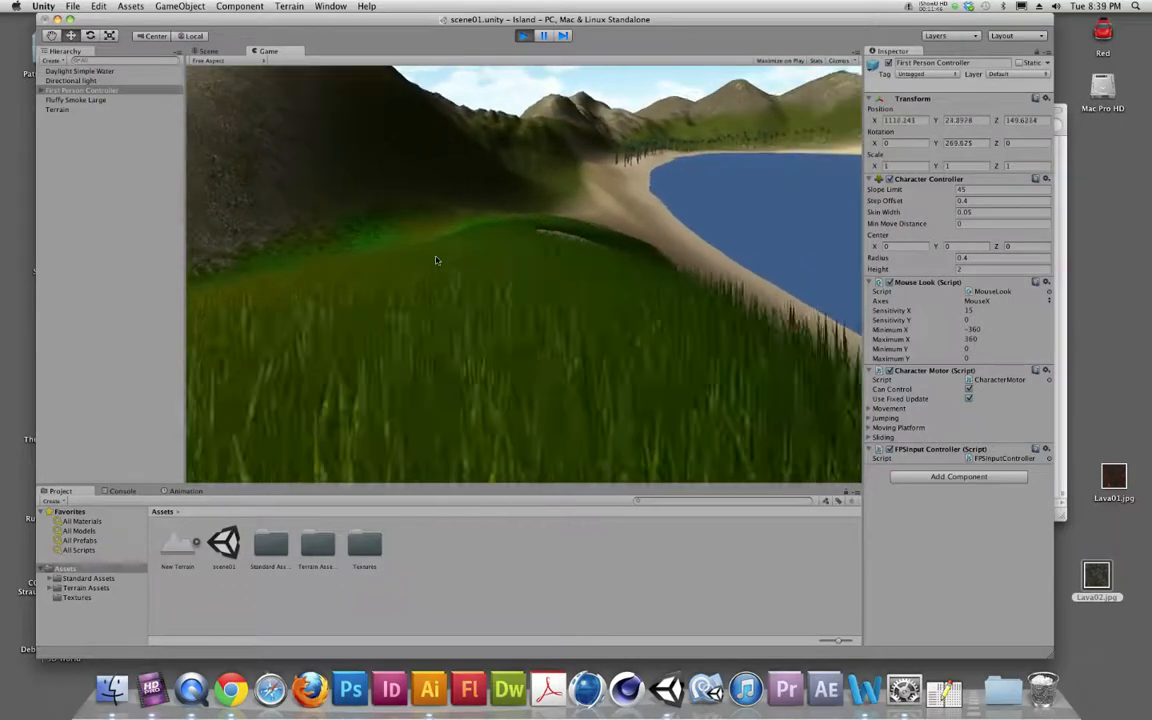
key("w")
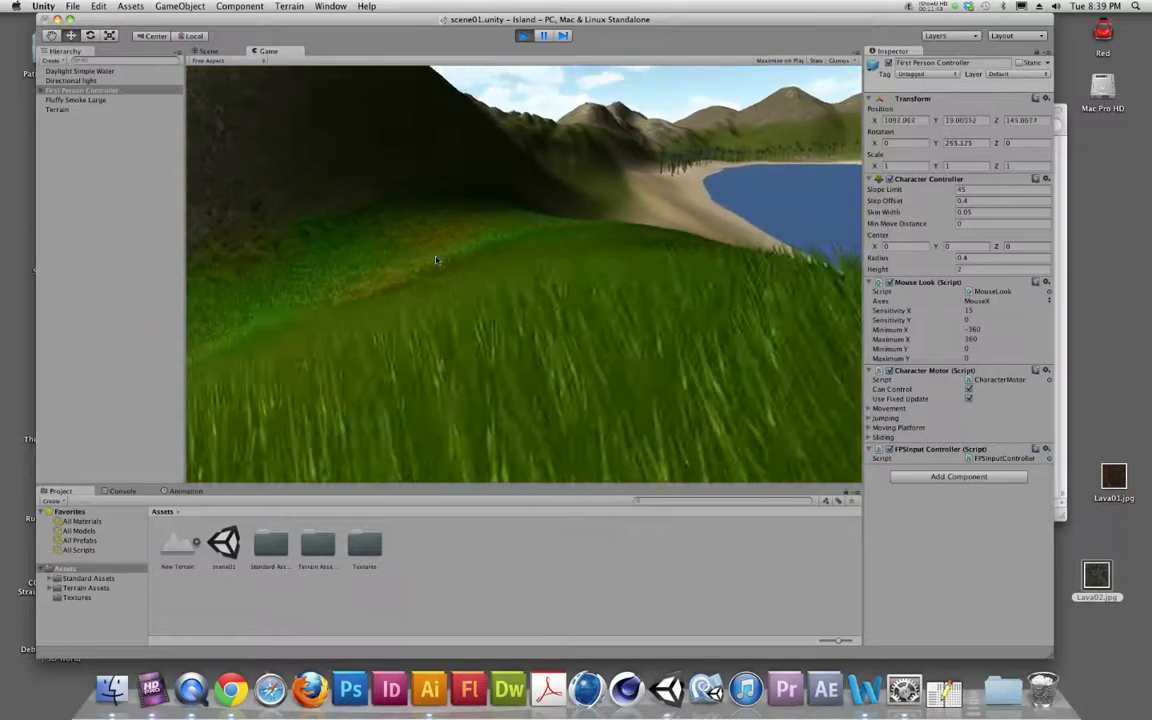
key("w")
key("w")
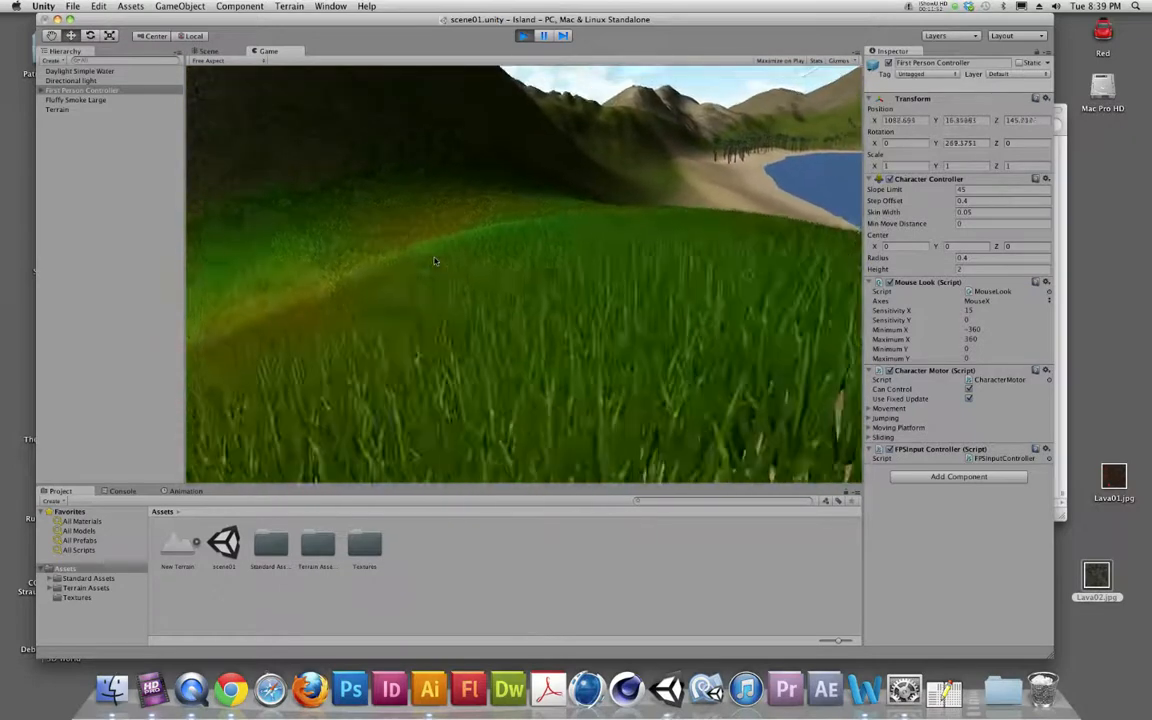
key("w")
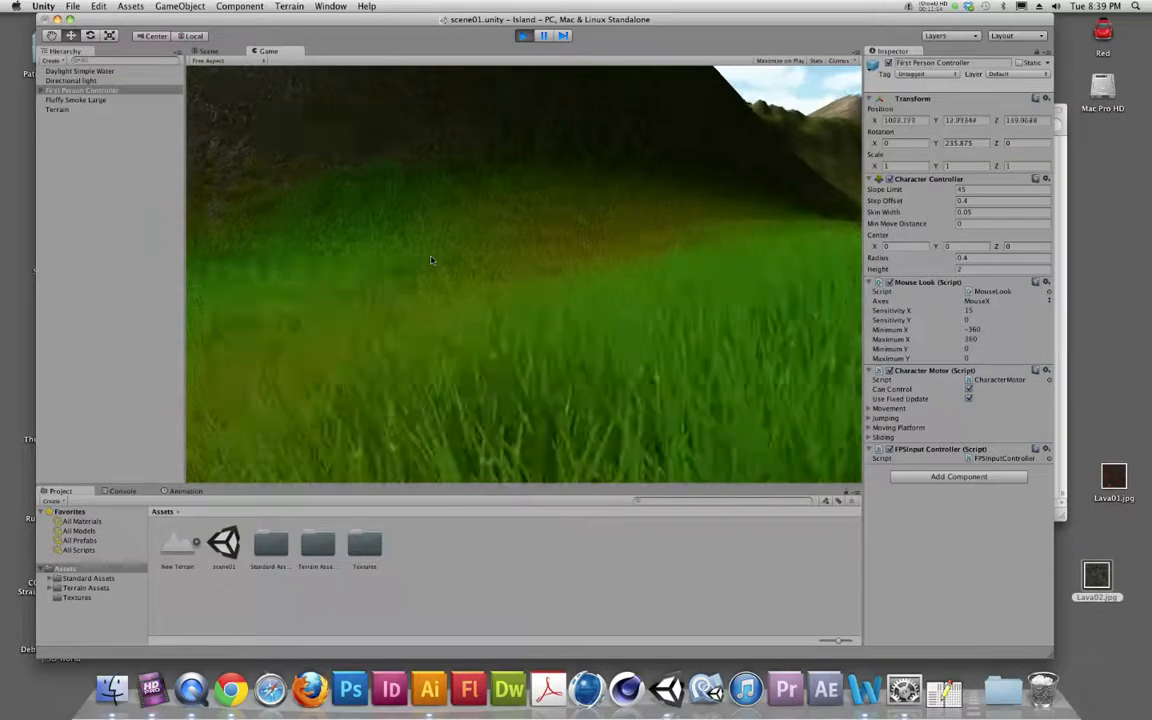
key("w")
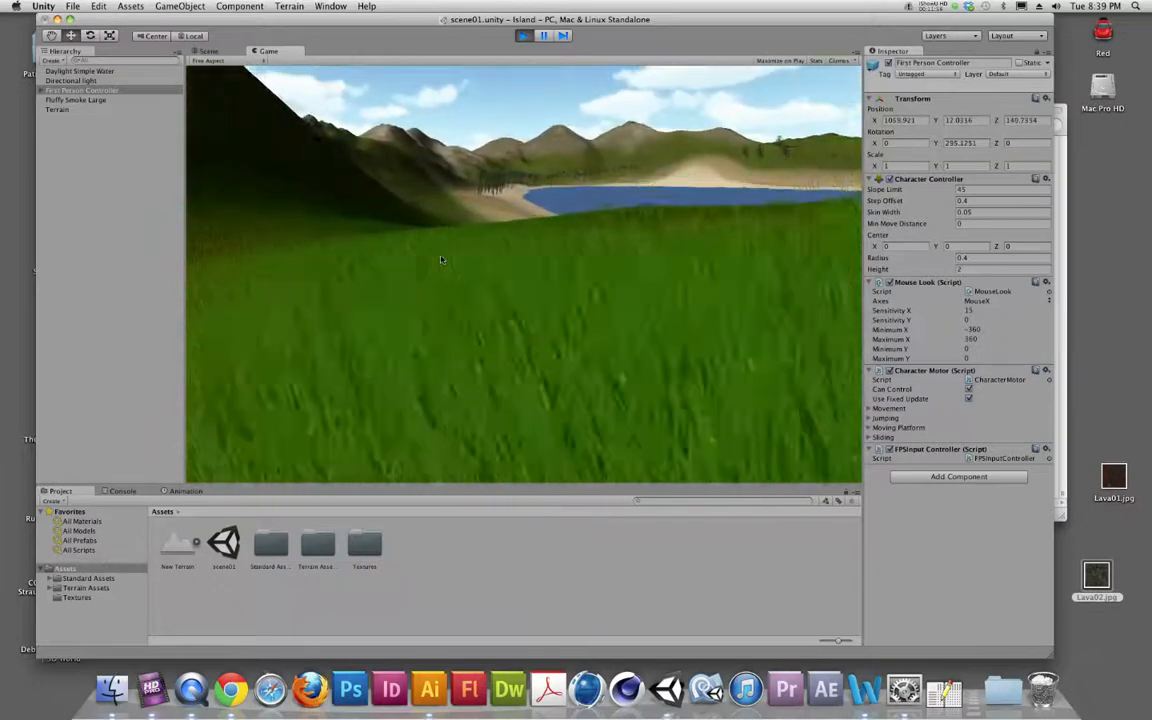
key("w")
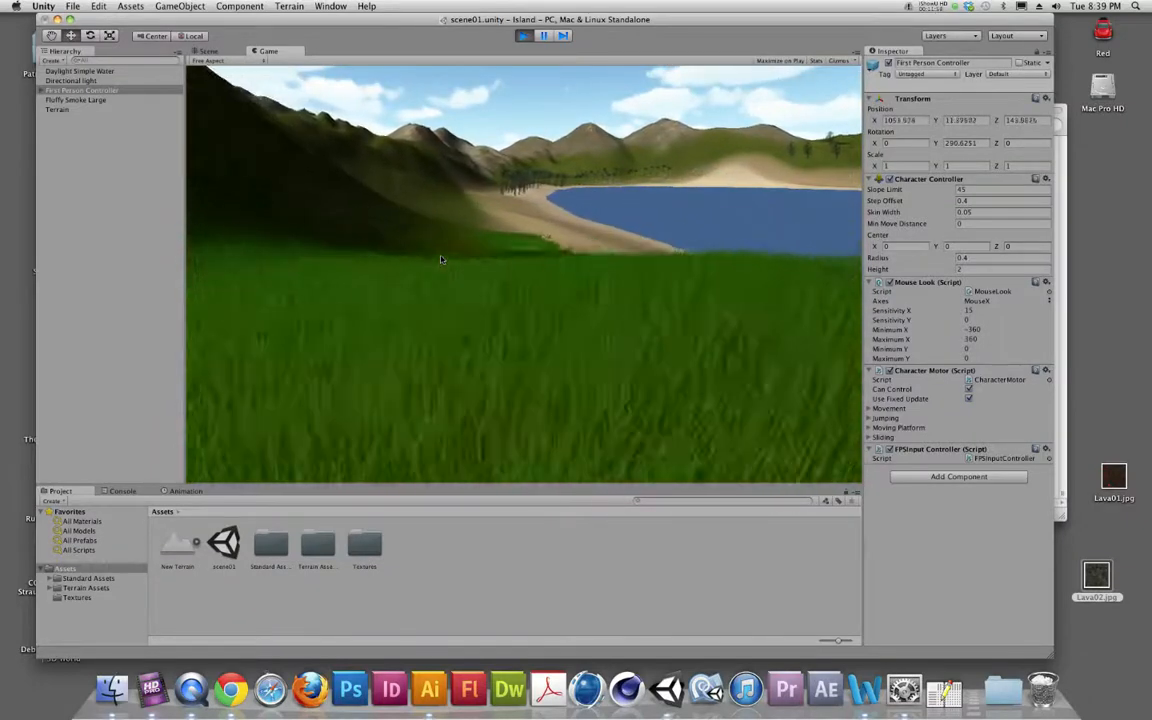
key("w")
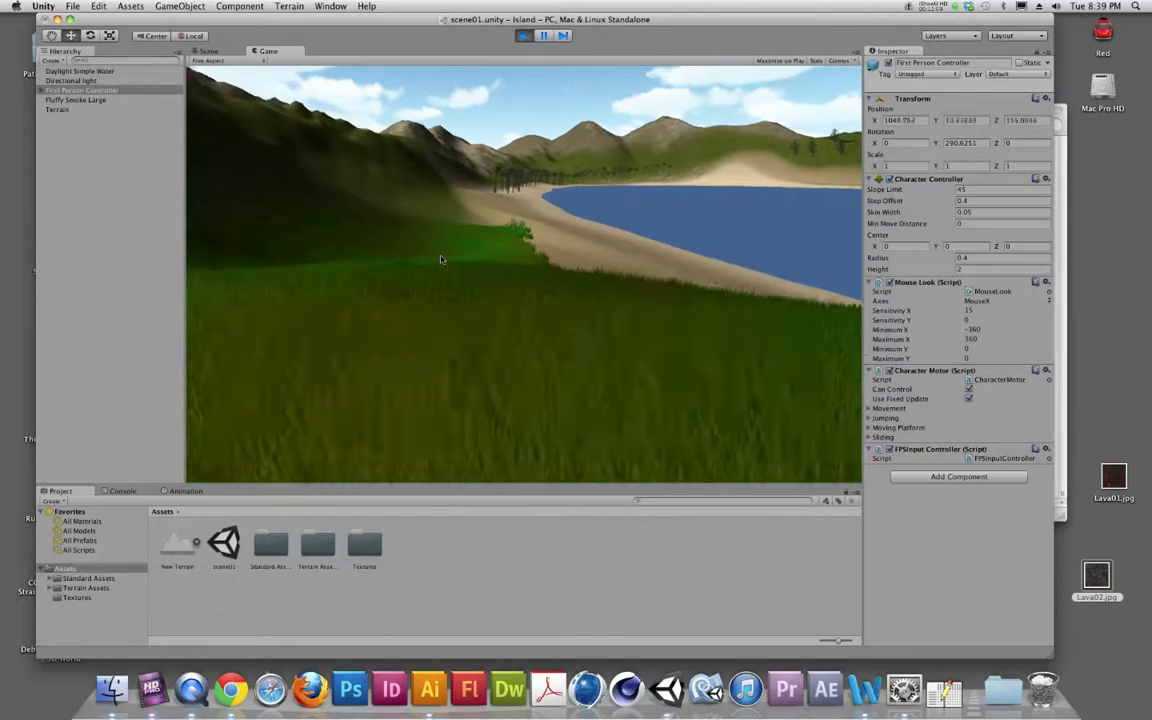
key("w")
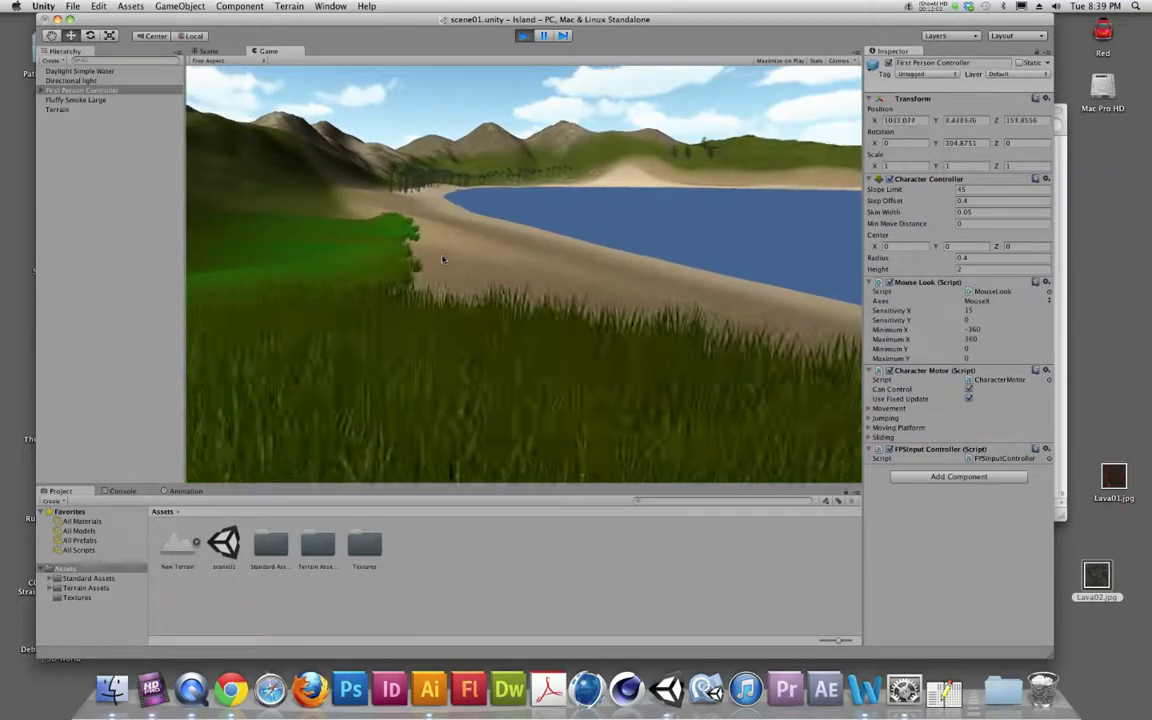
key("w")
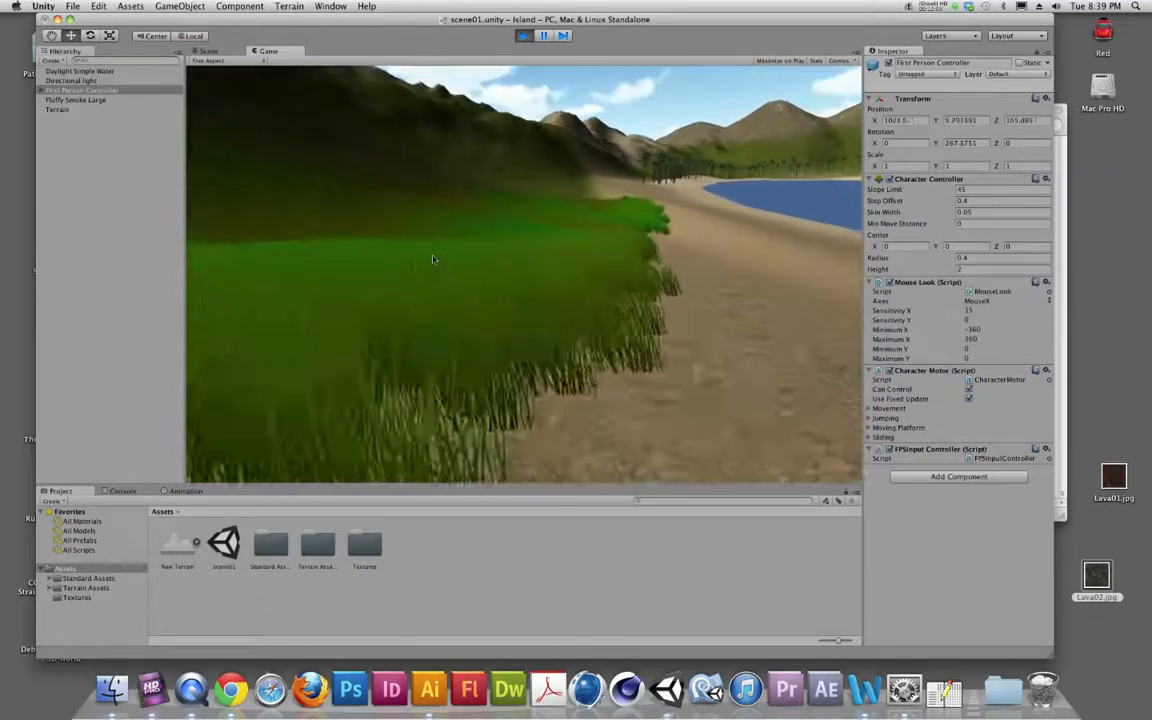
key("w")
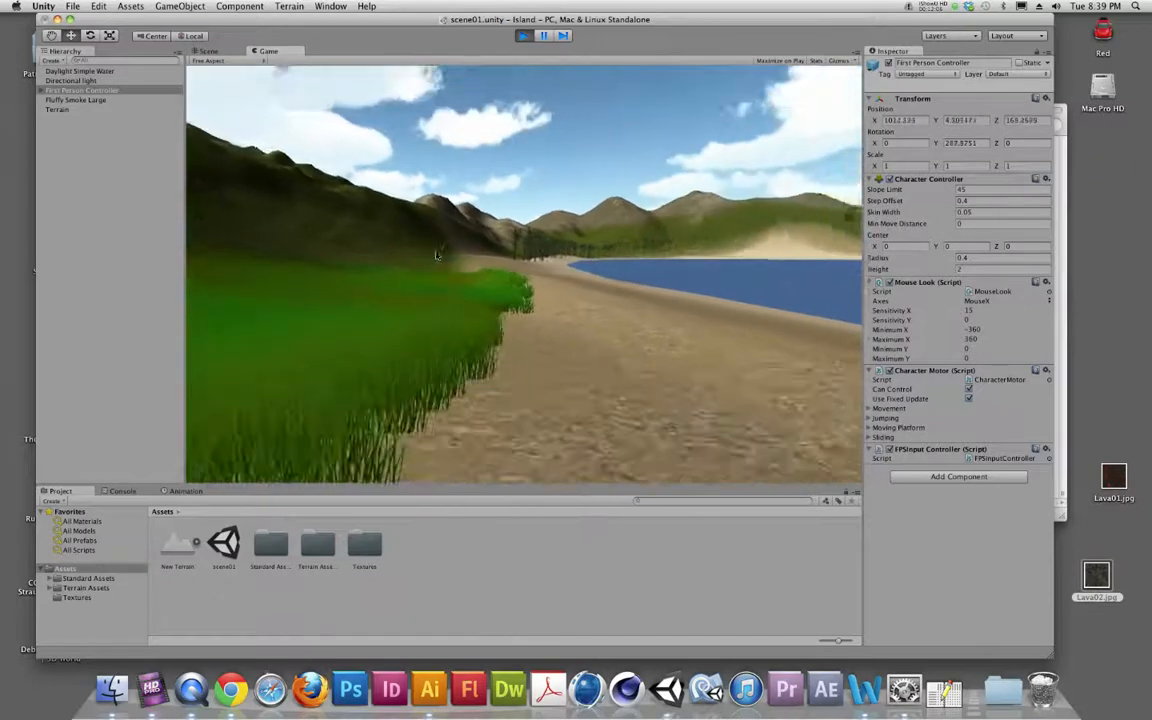
key("w")
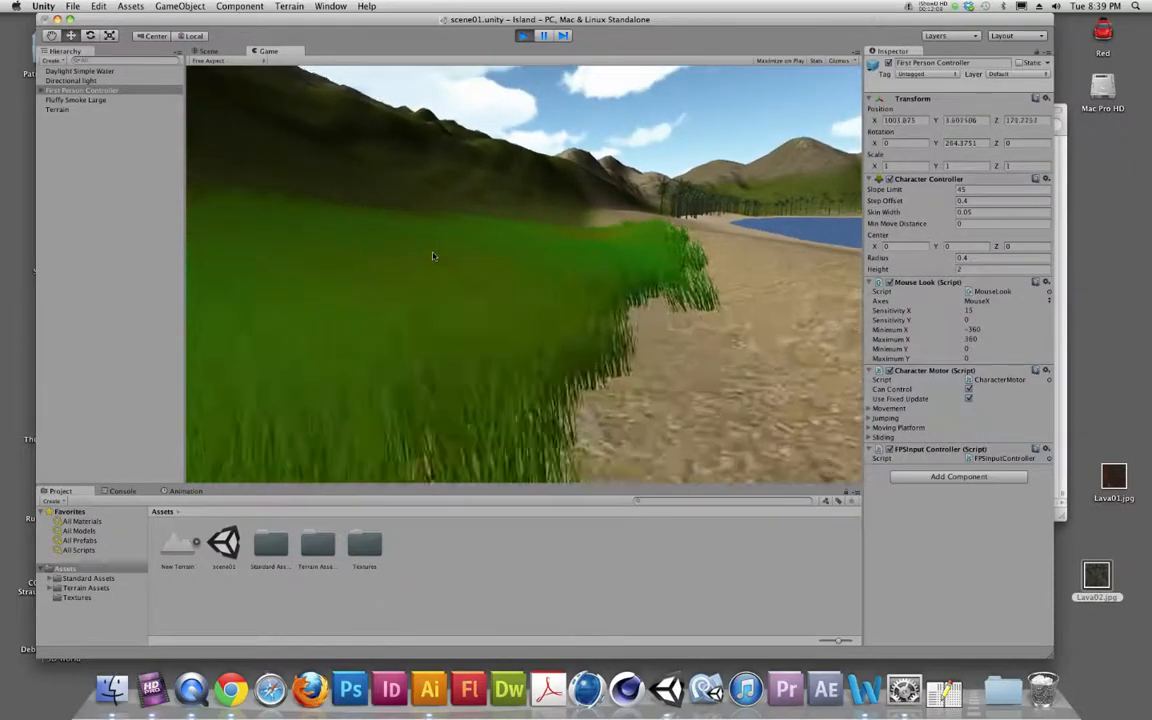
key("w")
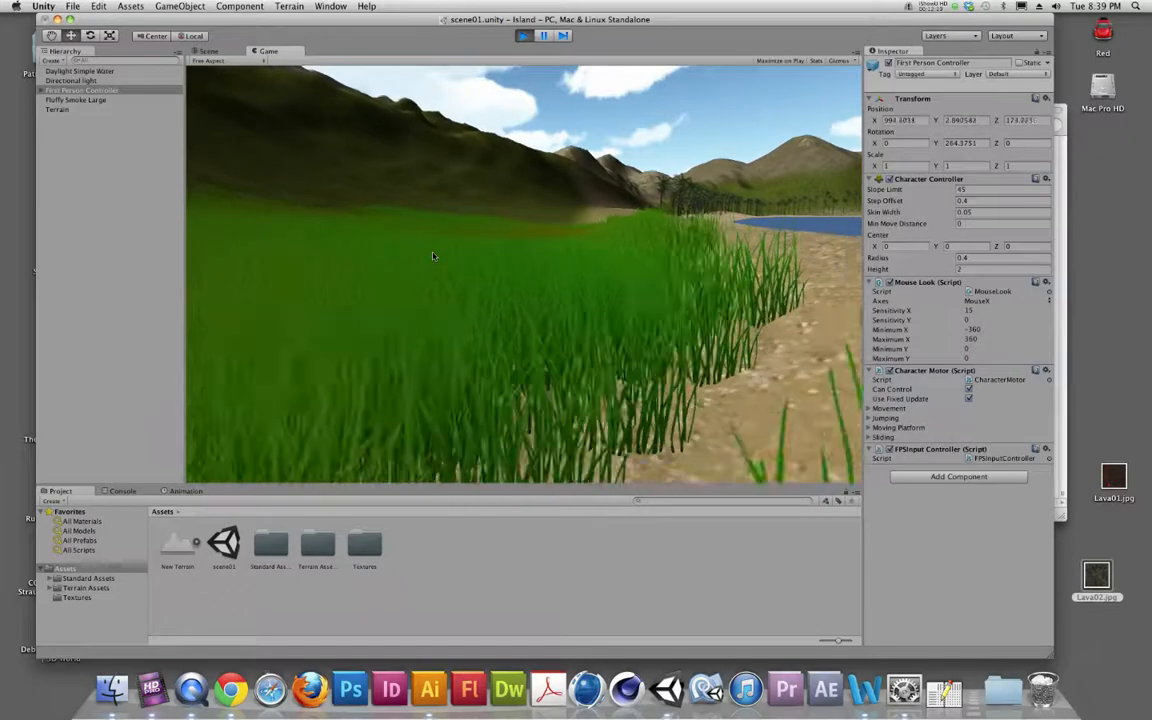
key("w")
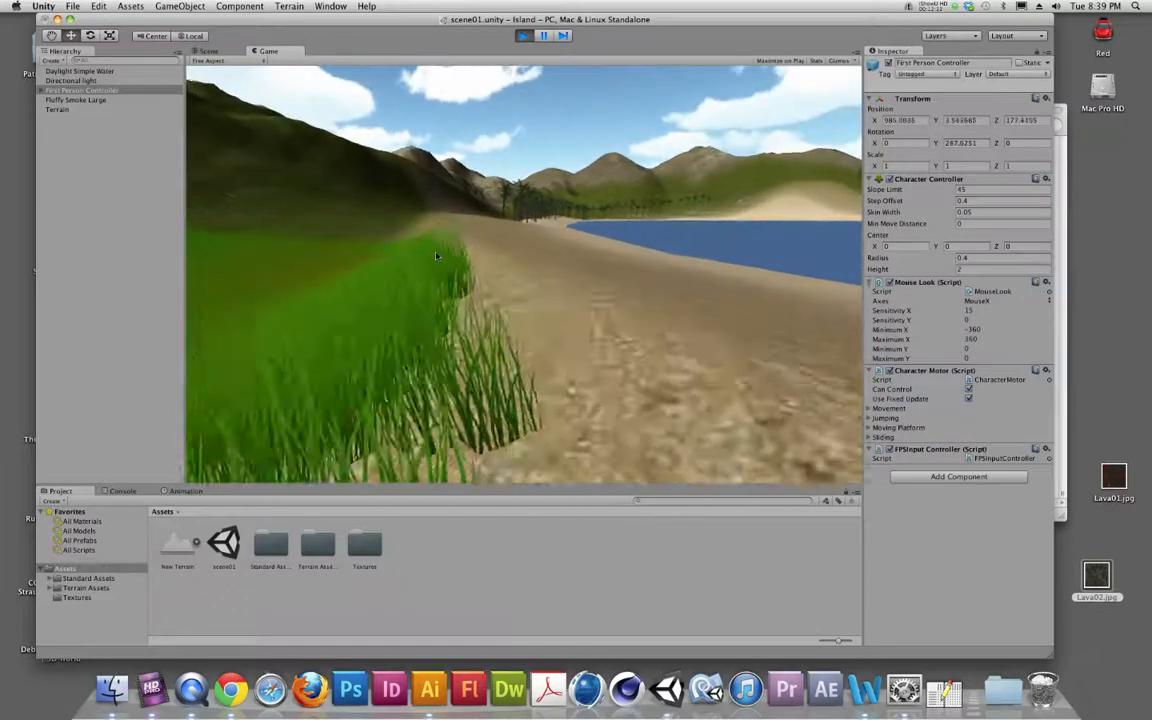
key("w")
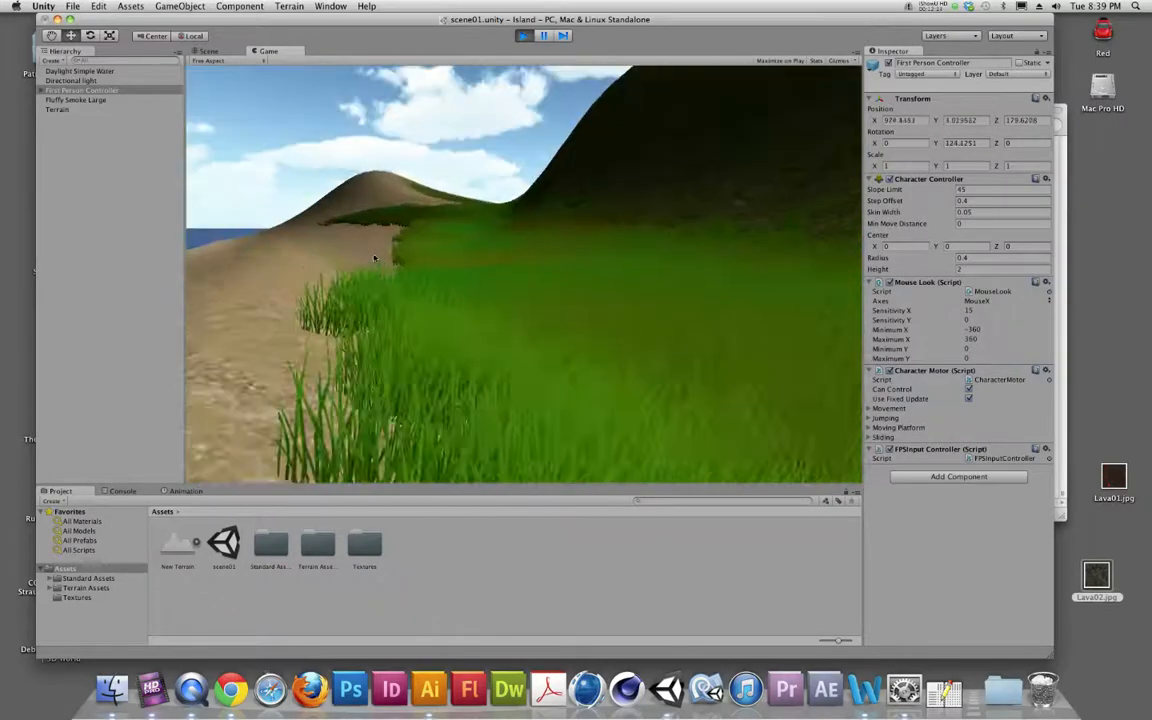
Step: Walk on along the beach past the painted grass and stop playing the scene
key("w")
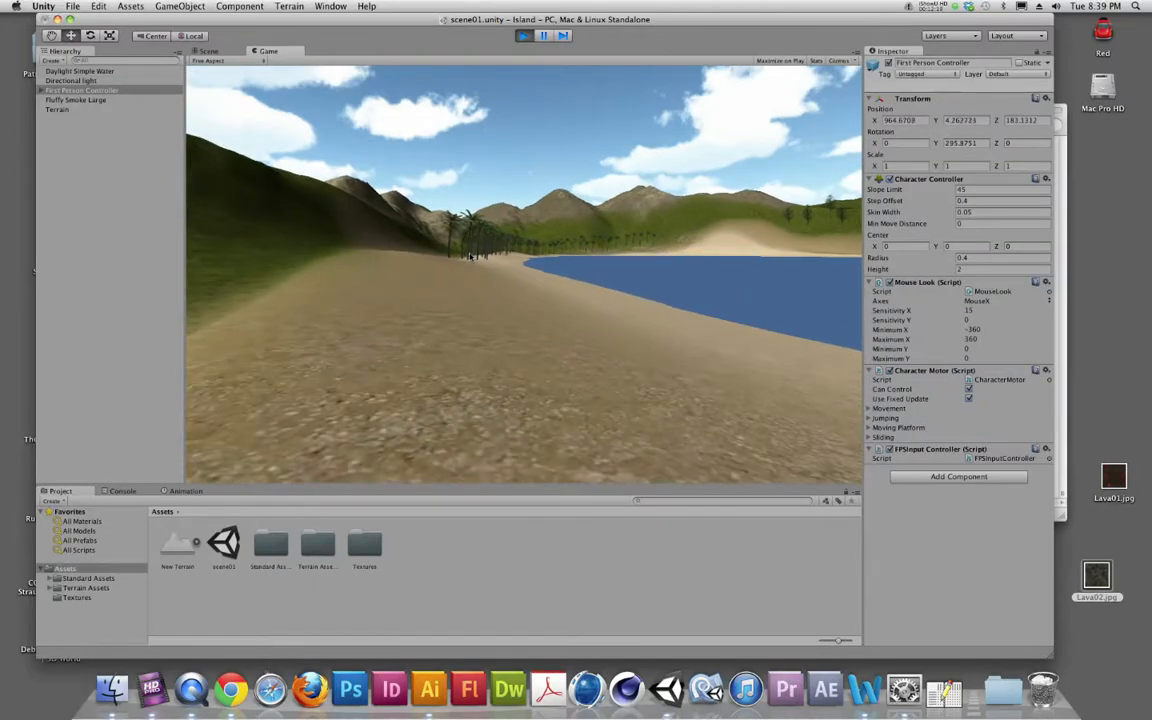
key("super+p")
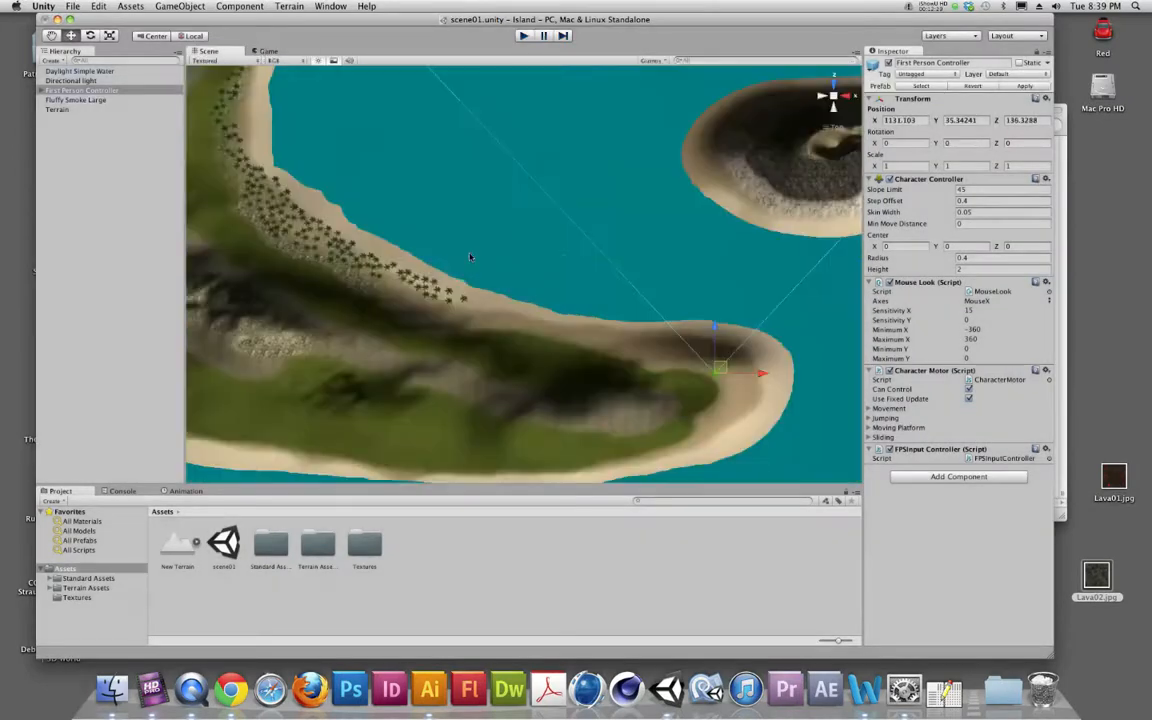
Step: Add the RockMesh prefab to the terrain as a detail mesh with the default settings and choose it as the detail to paint
left_click_drag(635, 317, 589, 234, "alt")
scroll(630, 311, "up", 6)
left_click_drag(627, 338, 851, 257, "alt")
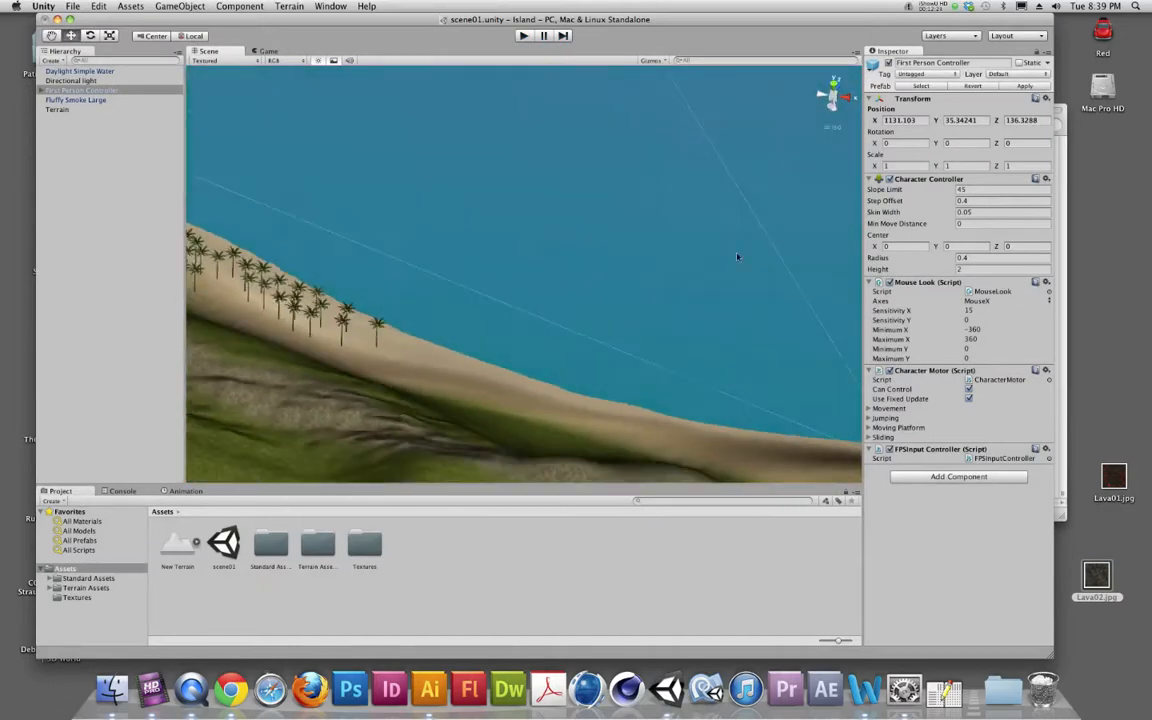
left_click(58, 109)
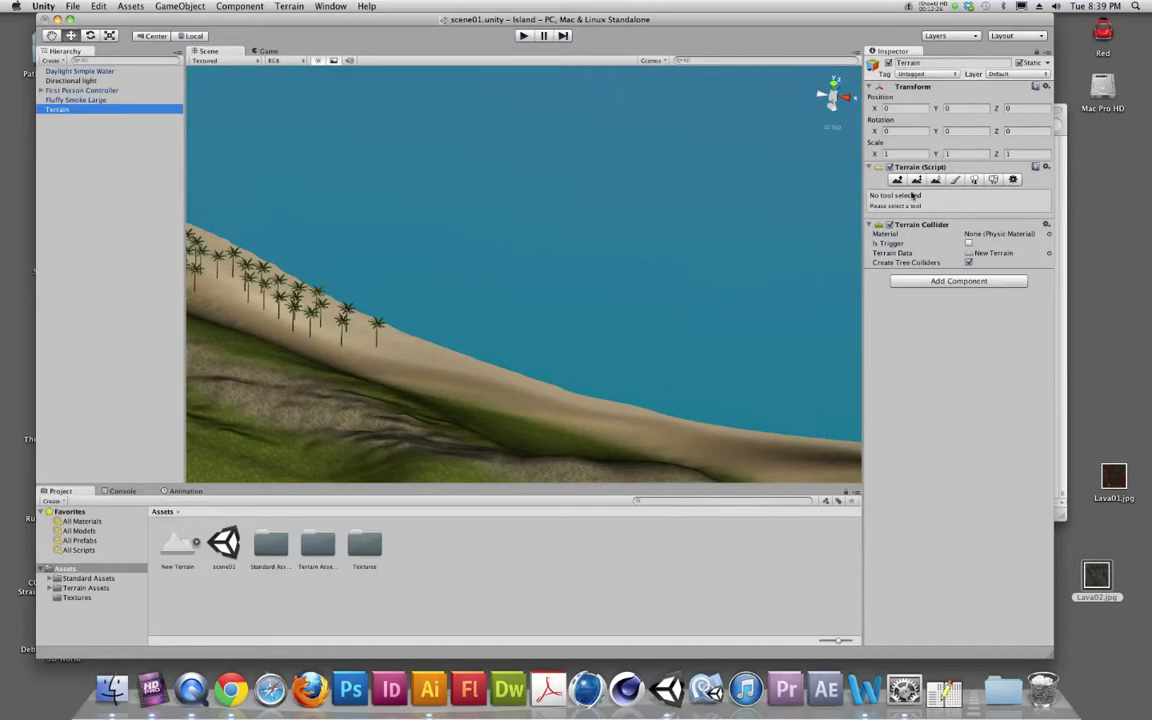
left_click(992, 180)
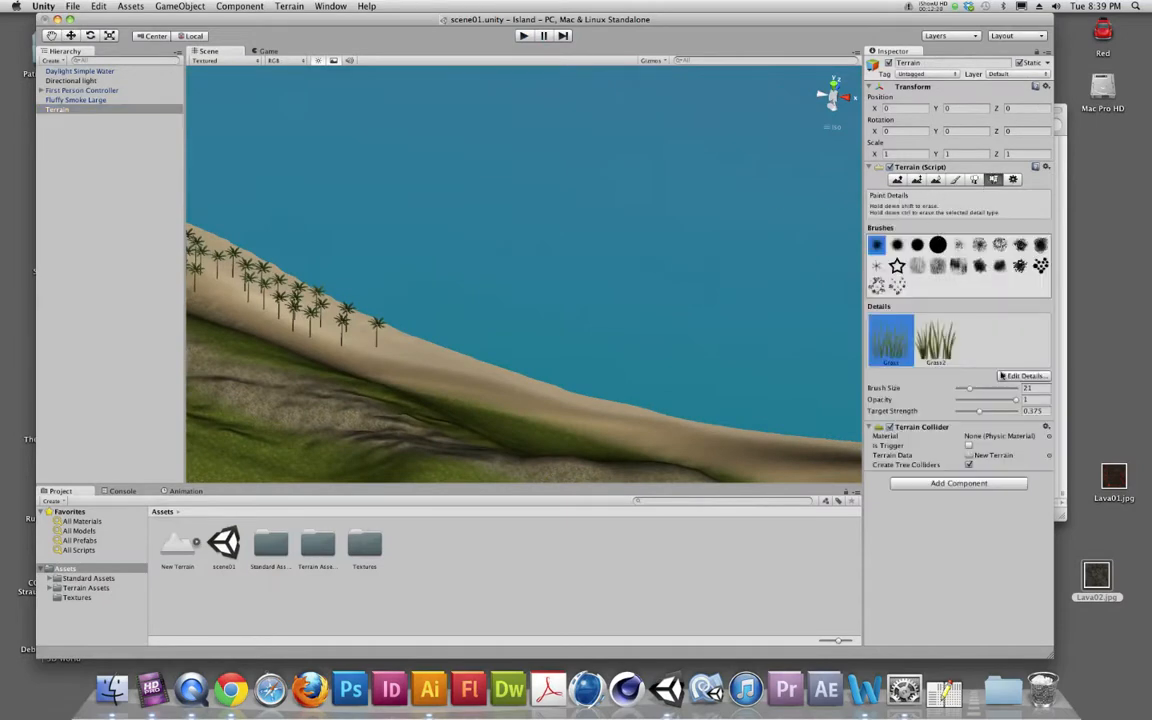
left_click(1020, 376)
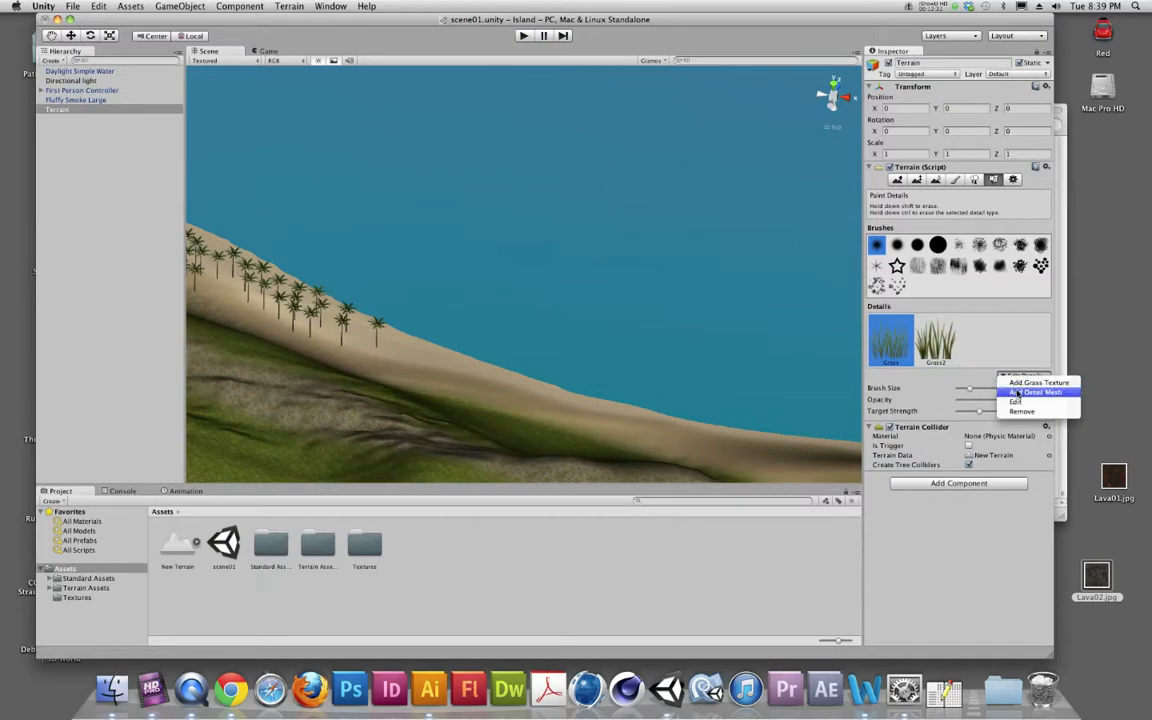
left_click(1030, 392)
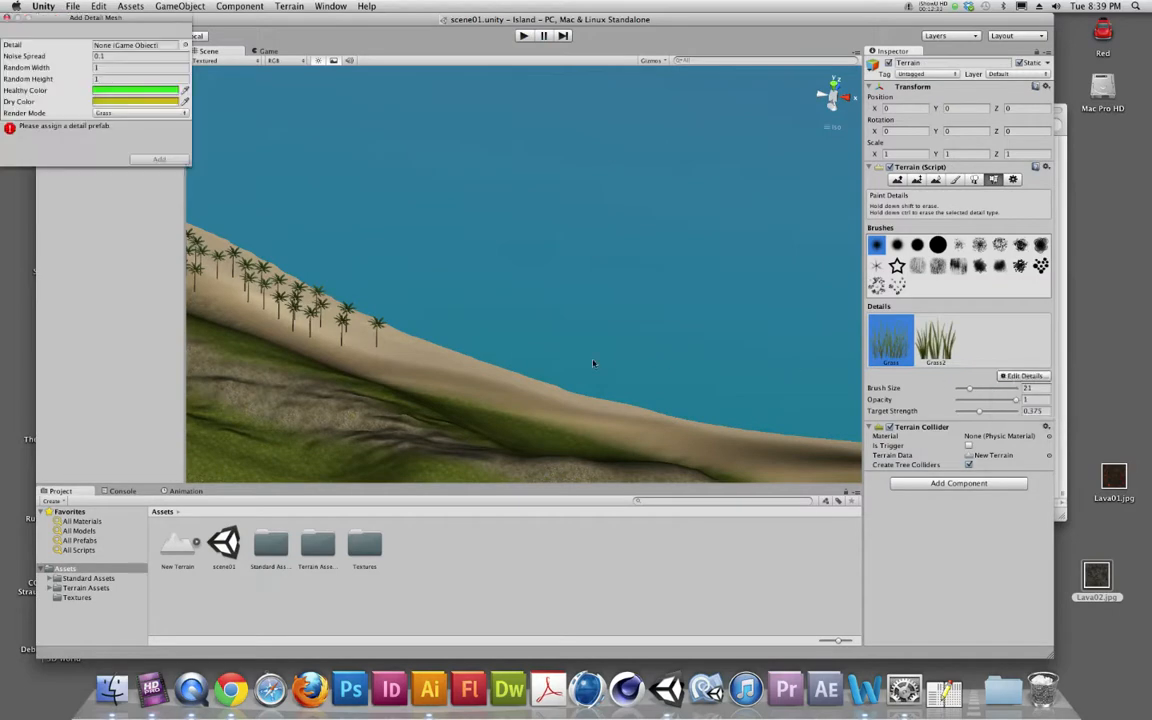
left_click(186, 46)
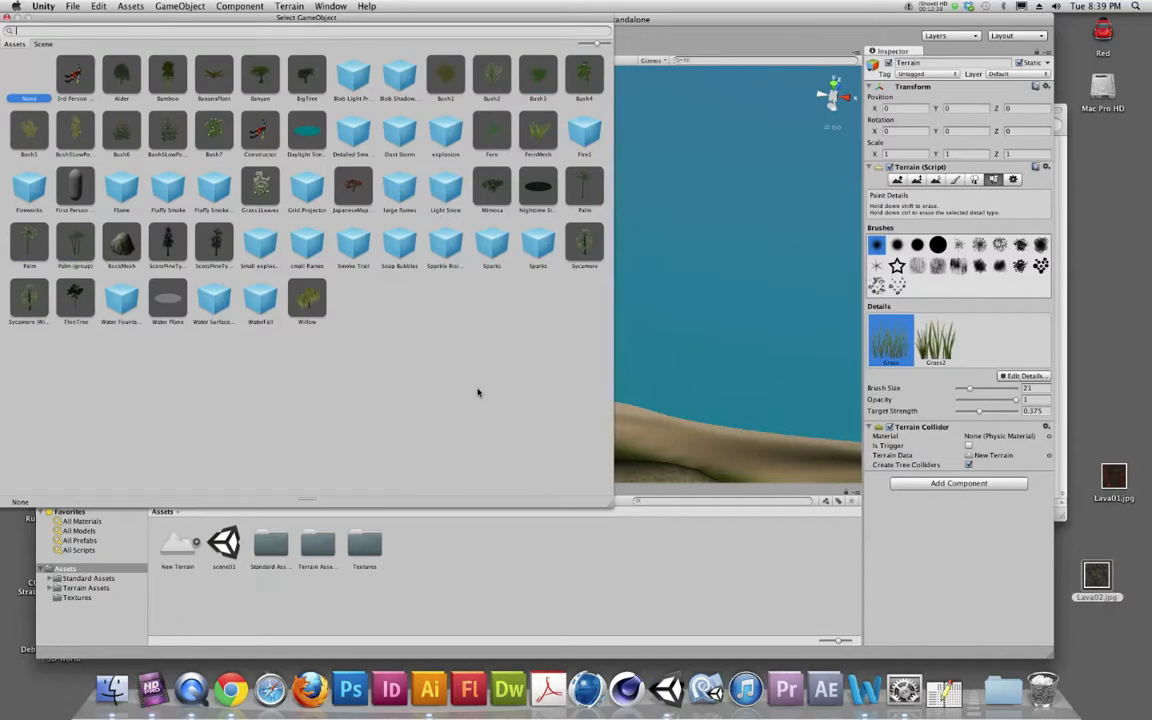
left_click(120, 245)
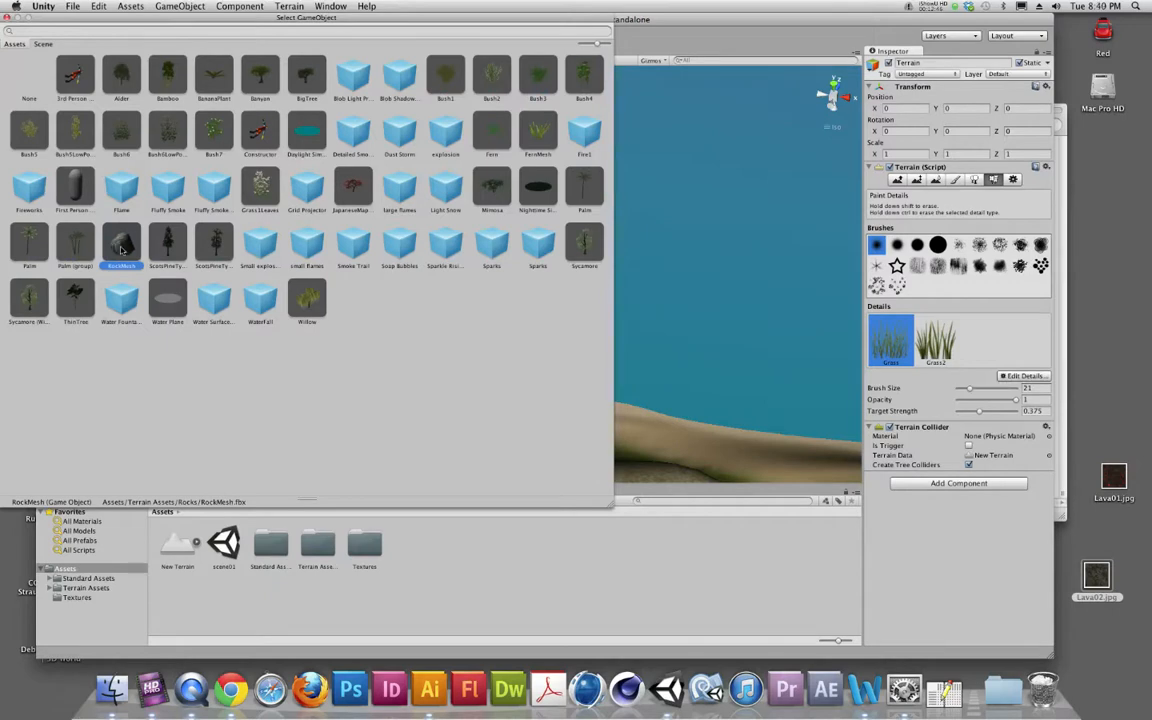
double_click(120, 246)
left_click(149, 160)
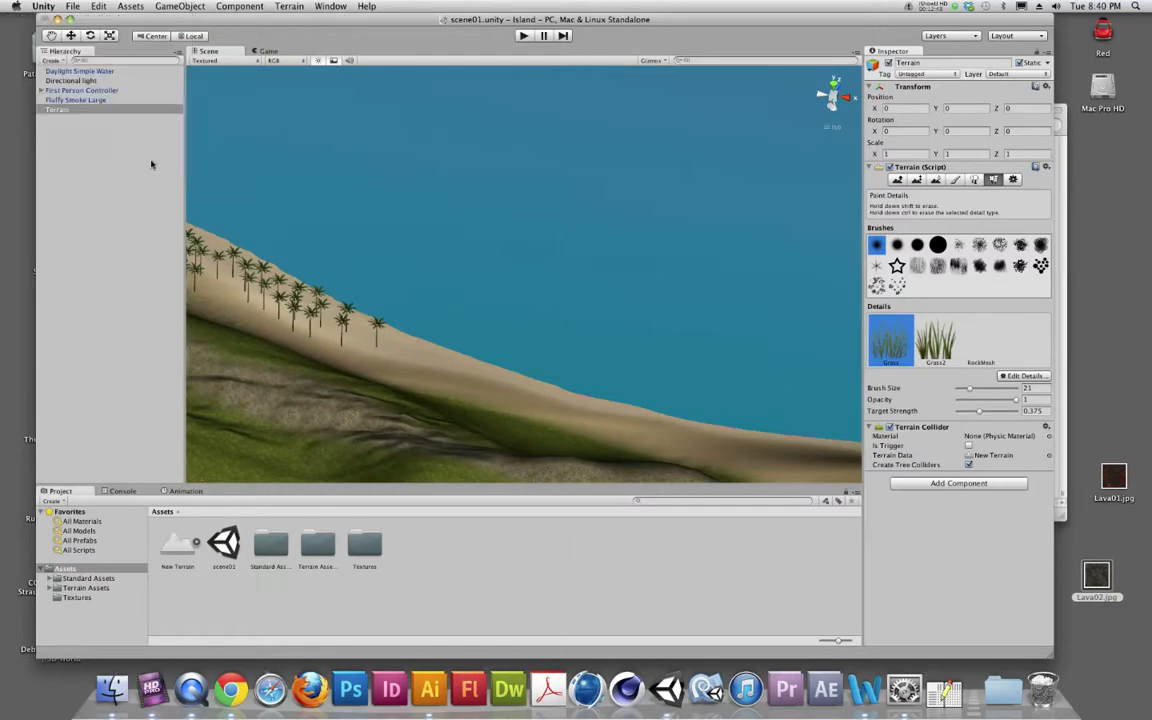
left_click(983, 348)
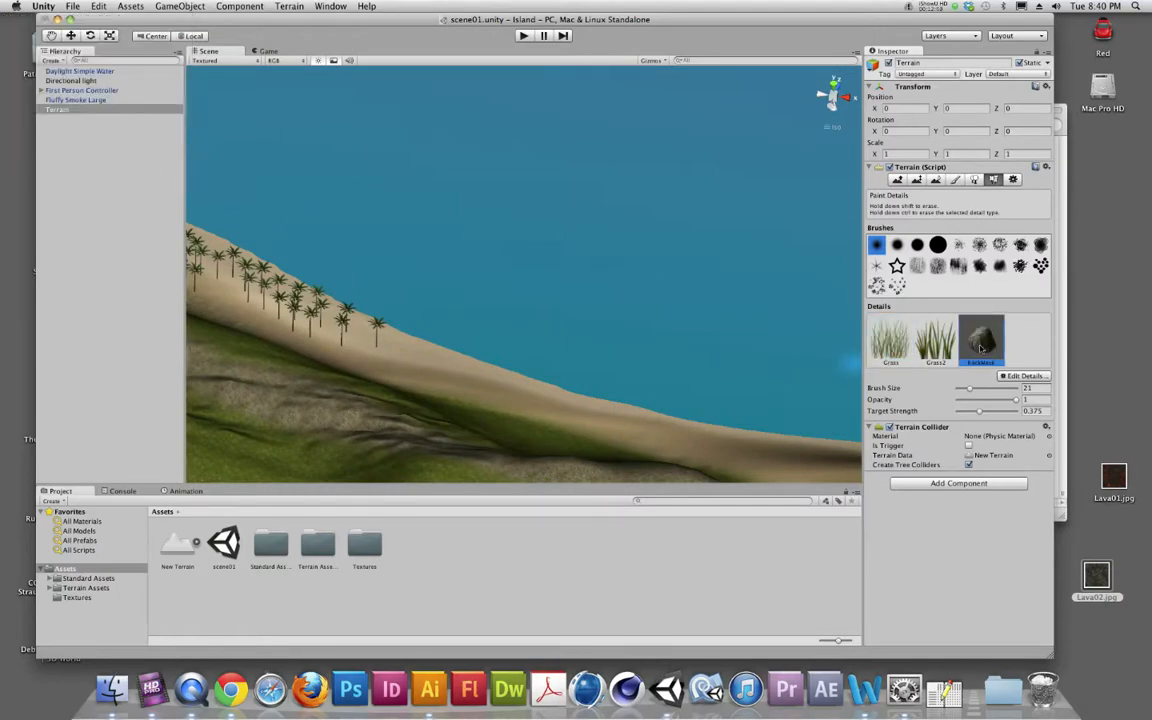
Step: Examine the hillside behind the palm beach and the rocky slope above the grass patch for a place to paint rocks
mouse_move(606, 436)
left_mouse_down("alt")
mouse_move(414, 406)
mouse_move(283, 348)
mouse_move(293, 305)
mouse_move(260, 315)
mouse_move(270, 322)
mouse_move(169, 337)
mouse_move(244, 321)
left_mouse_up("alt")
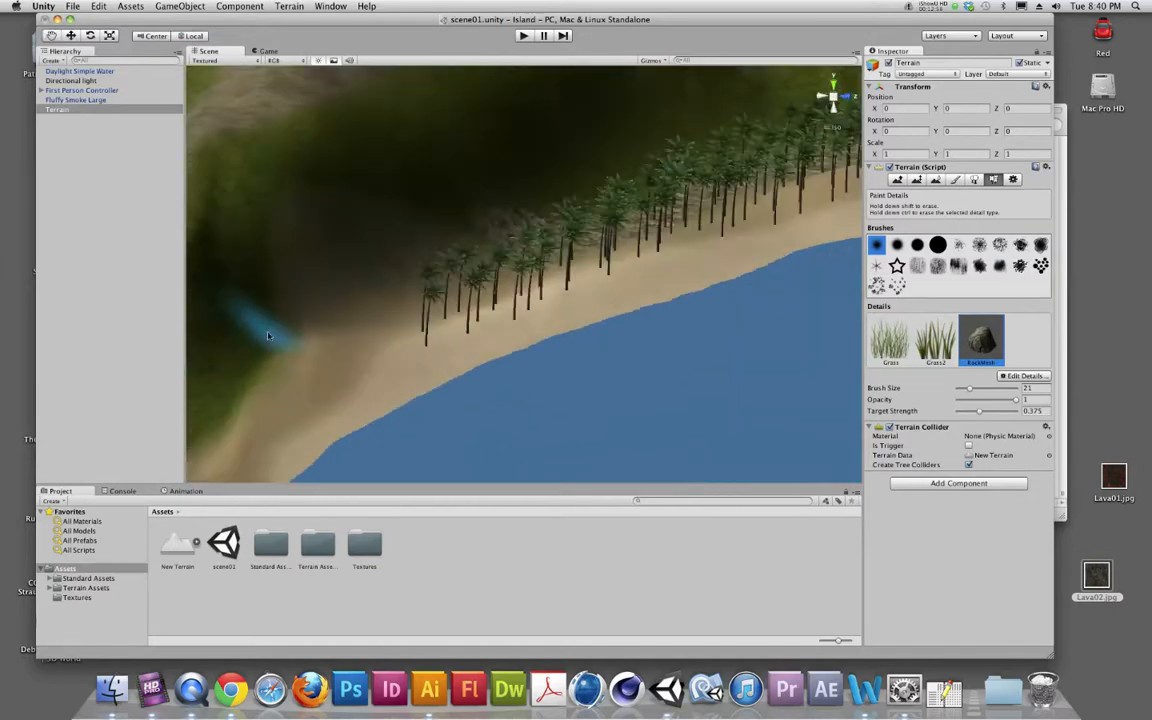
mouse_move(300, 375)
left_mouse_down("alt")
mouse_move(309, 381)
mouse_move(292, 330)
mouse_move(232, 342)
left_mouse_up("alt")
scroll(305, 403, "up", 6)
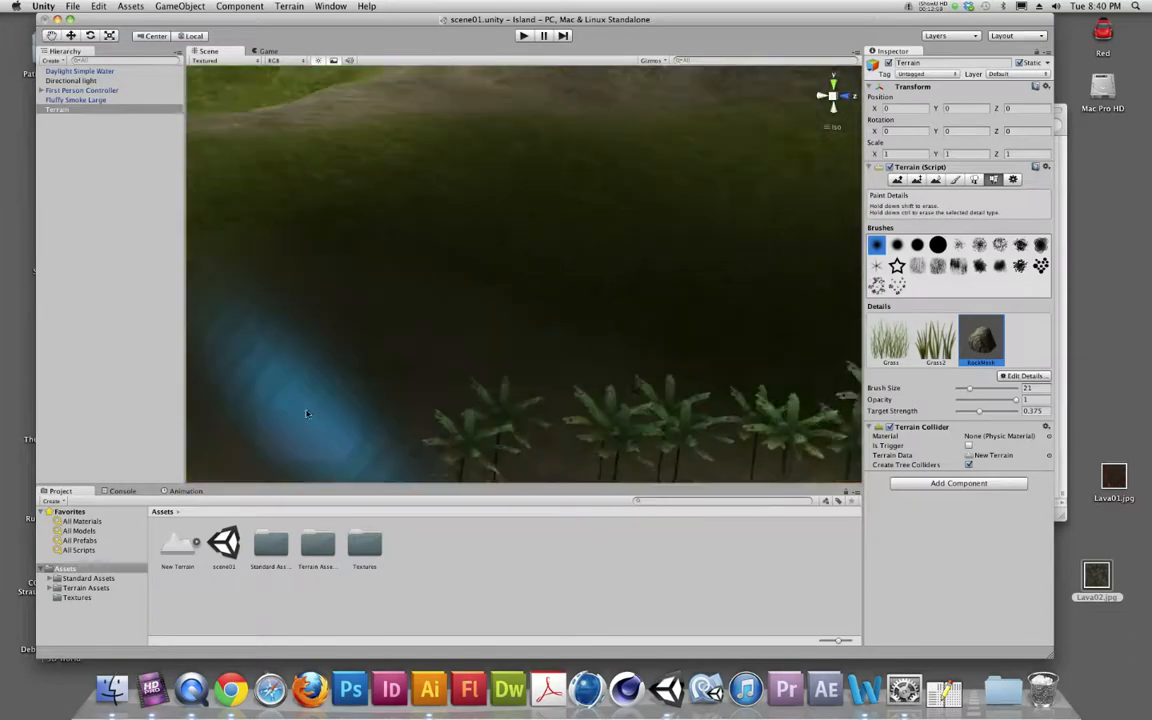
scroll(399, 309, "up", 5)
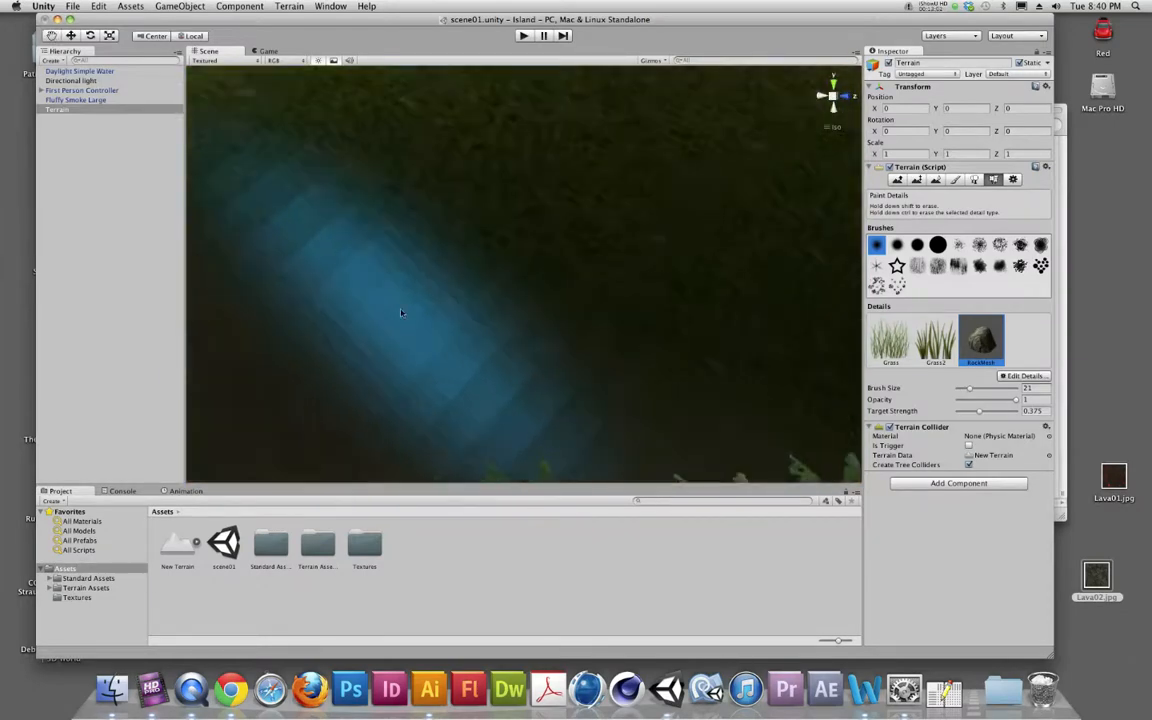
scroll(409, 311, "down", 8)
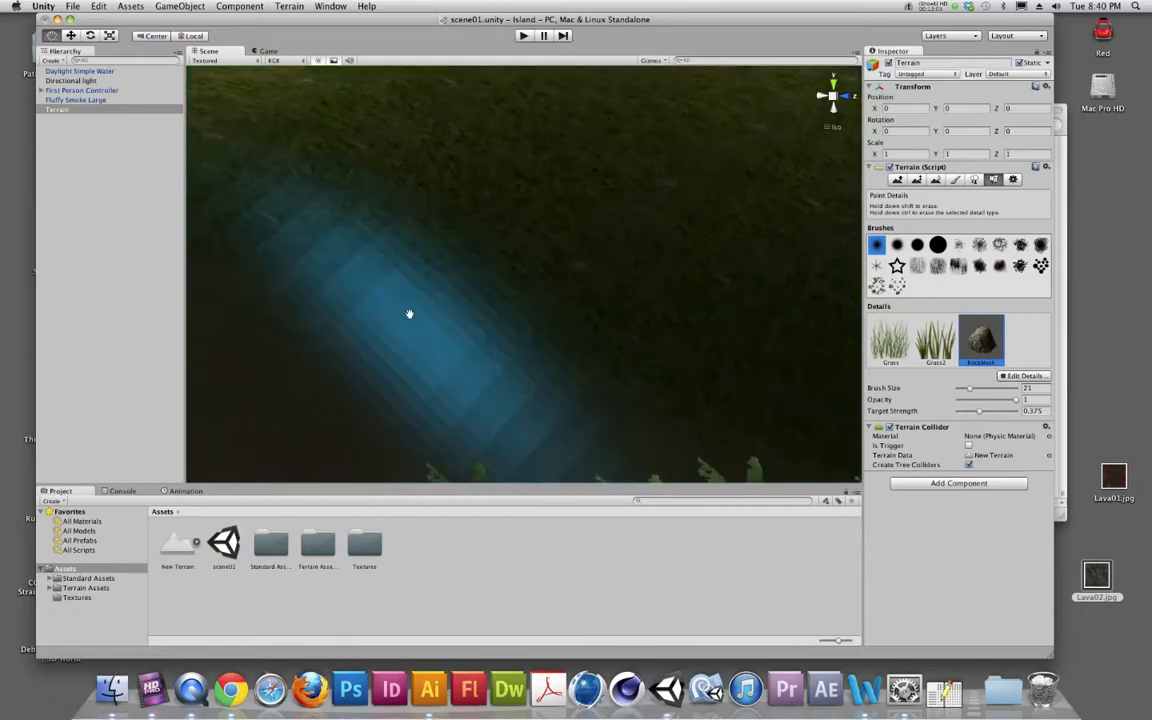
scroll(441, 318, "down", 5)
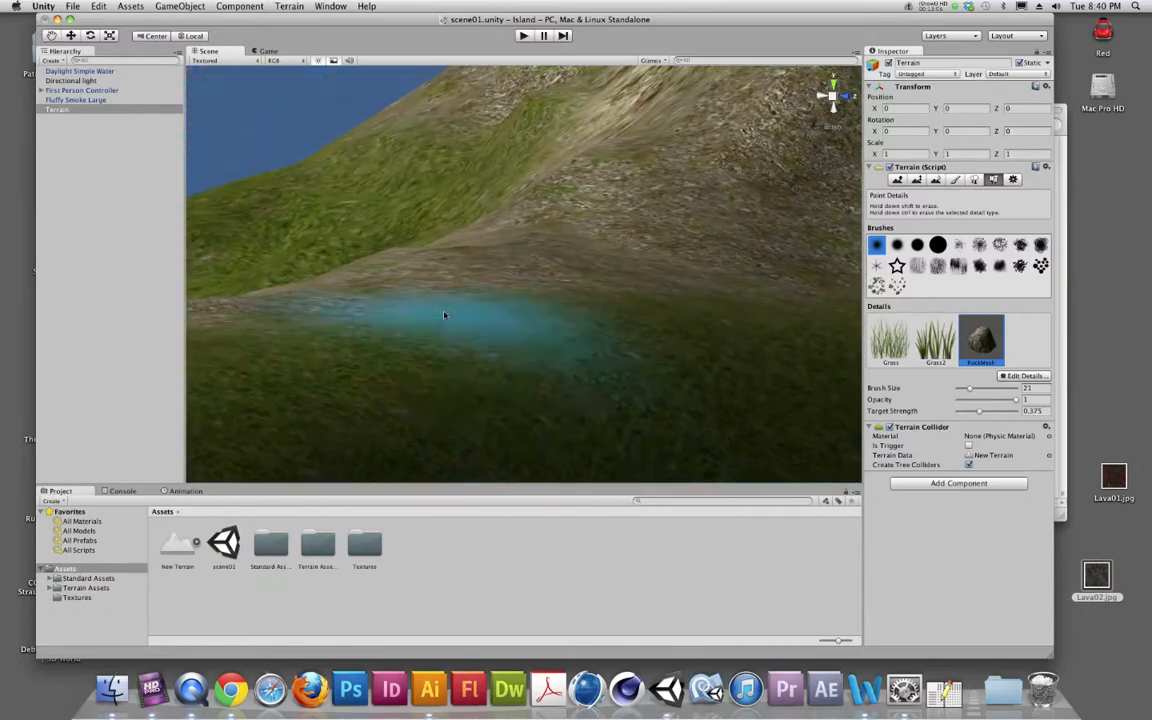
scroll(380, 337, "down", 3)
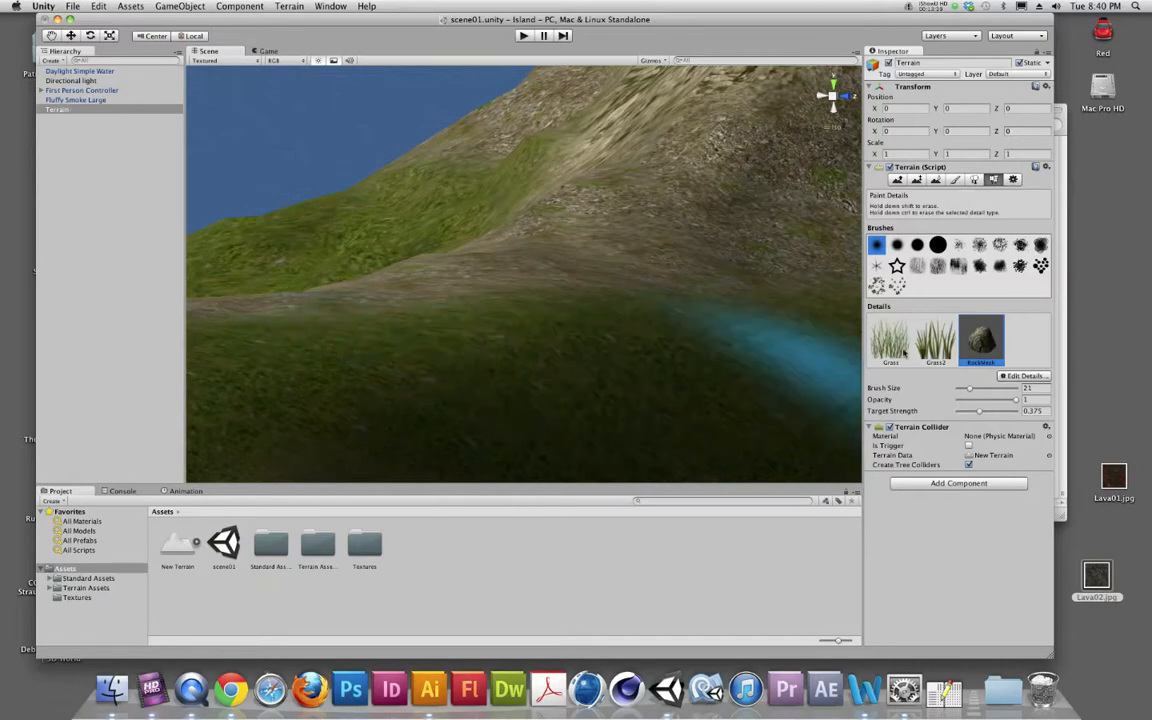
scroll(400, 370, "down", 8)
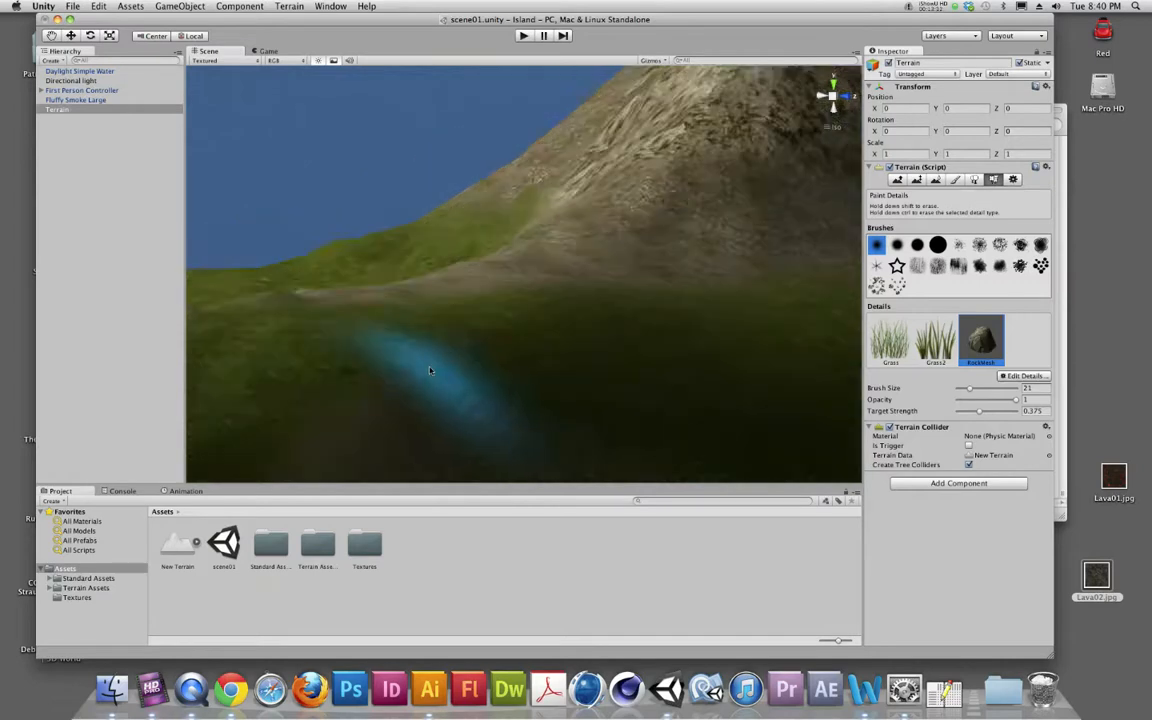
middle_click_drag(379, 401, 940, 386)
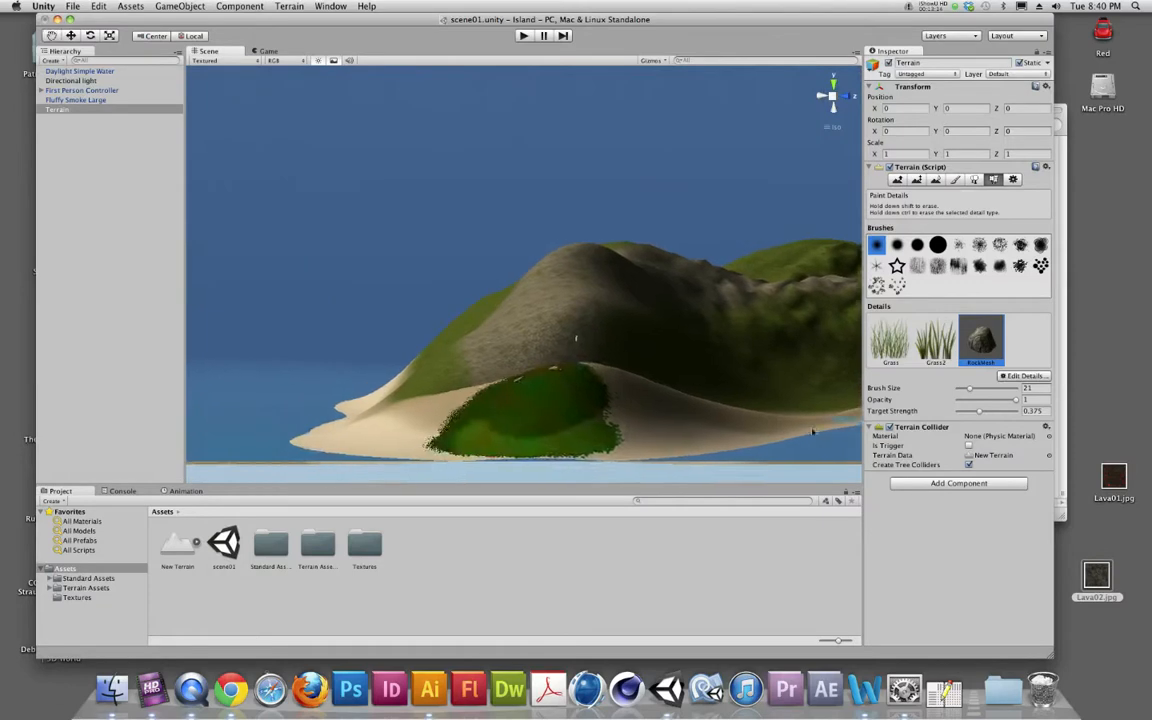
scroll(748, 450, "up", 8)
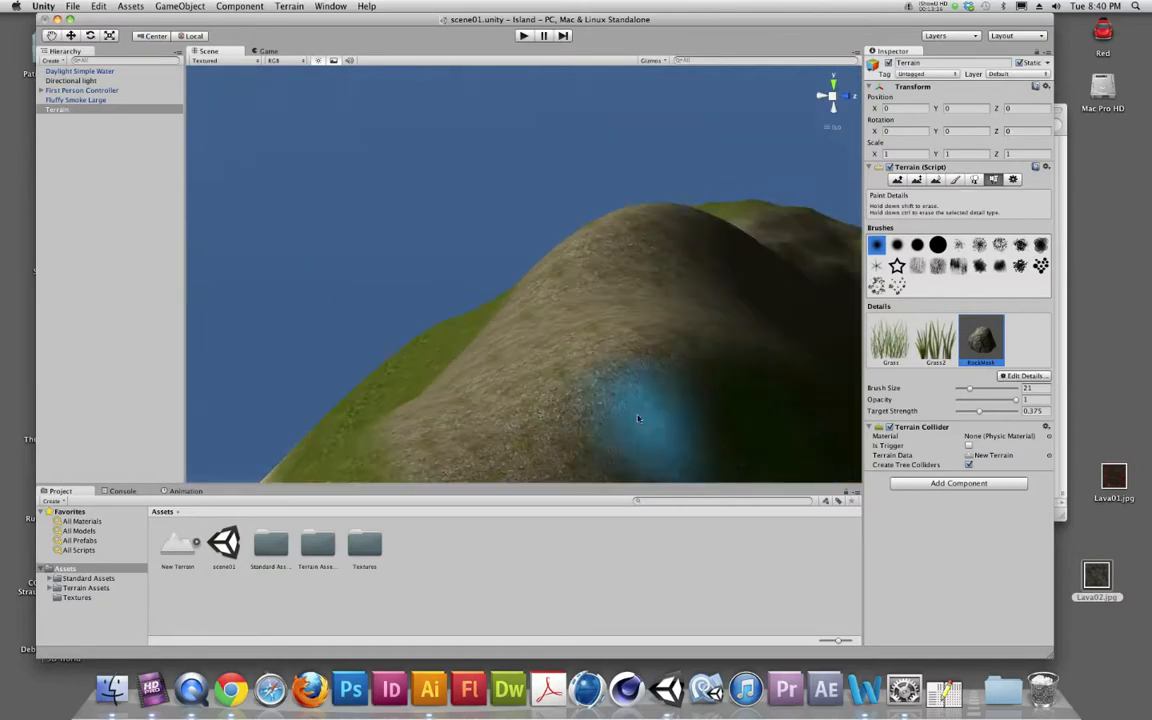
Step: Try painting RockMesh on the rocky slope with opacity 1 and target strength 0.375, and erase the patch
mouse_move(514, 399)
left_mouse_down()
mouse_move(490, 350)
mouse_move(590, 420)
mouse_move(597, 411)
mouse_move(654, 443)
left_mouse_up()
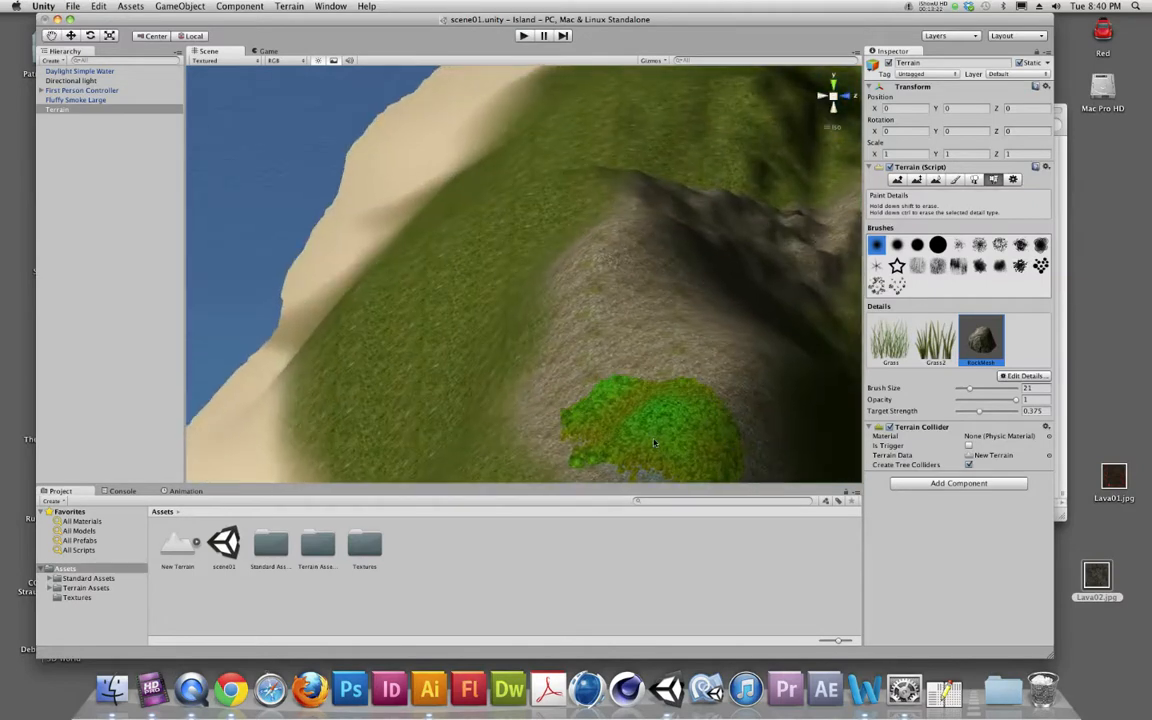
mouse_move(579, 406)
left_mouse_down("shift")
mouse_move(681, 430)
mouse_move(630, 404)
mouse_move(746, 402)
mouse_move(700, 382)
left_mouse_up("shift")
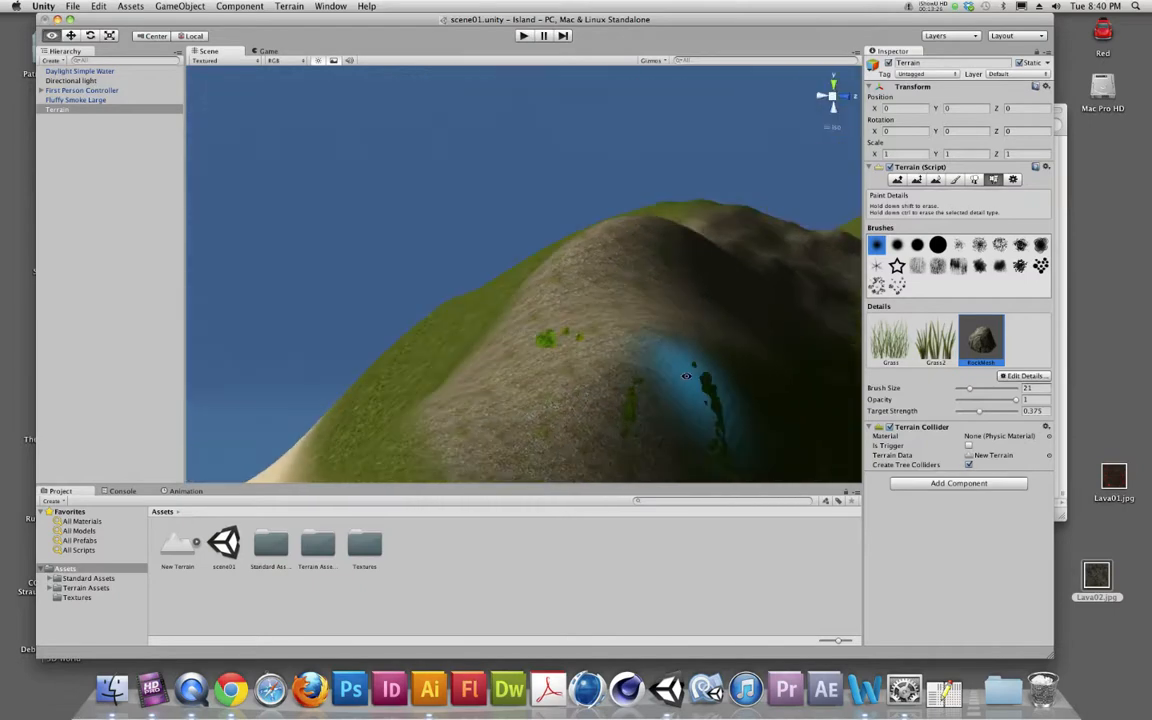
left_click_drag(545, 340, 547, 352, "shift")
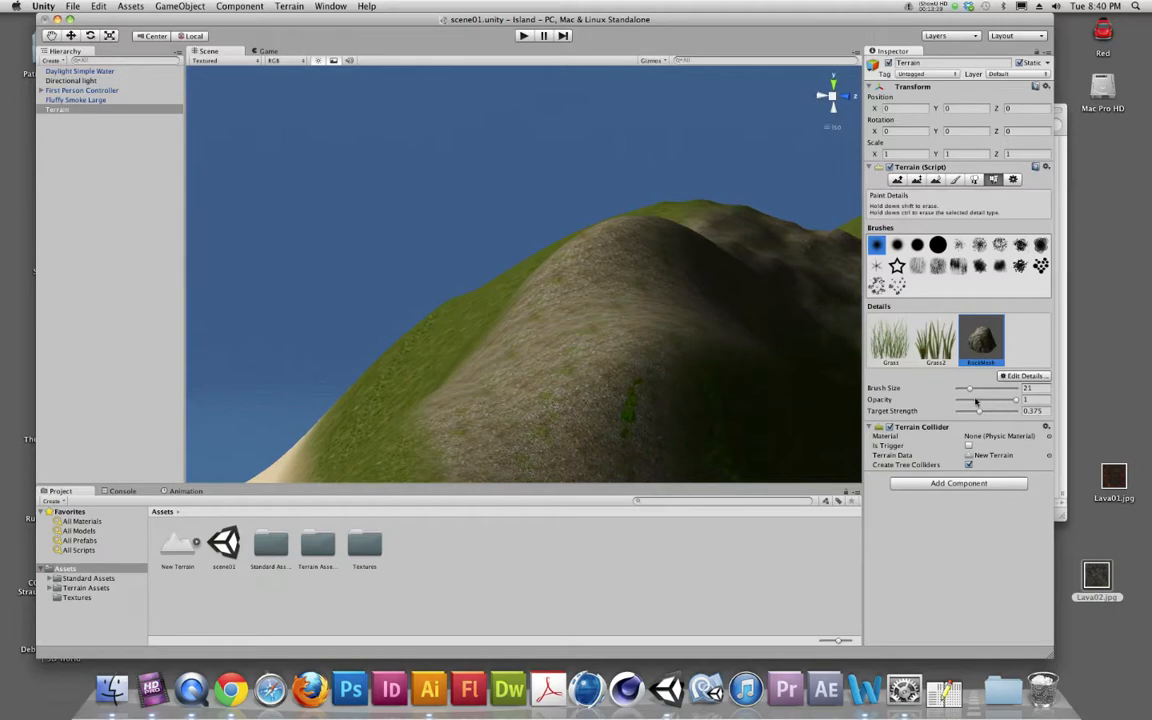
Step: Paint RockMesh more sparsely across the lower rocky slope with brush size 21, opacity 0.36 and target strength 0.0625
left_click_drag(992, 403, 978, 403)
mouse_move(545, 415)
left_mouse_down()
mouse_move(552, 402)
mouse_move(596, 406)
mouse_move(646, 438)
left_mouse_up()
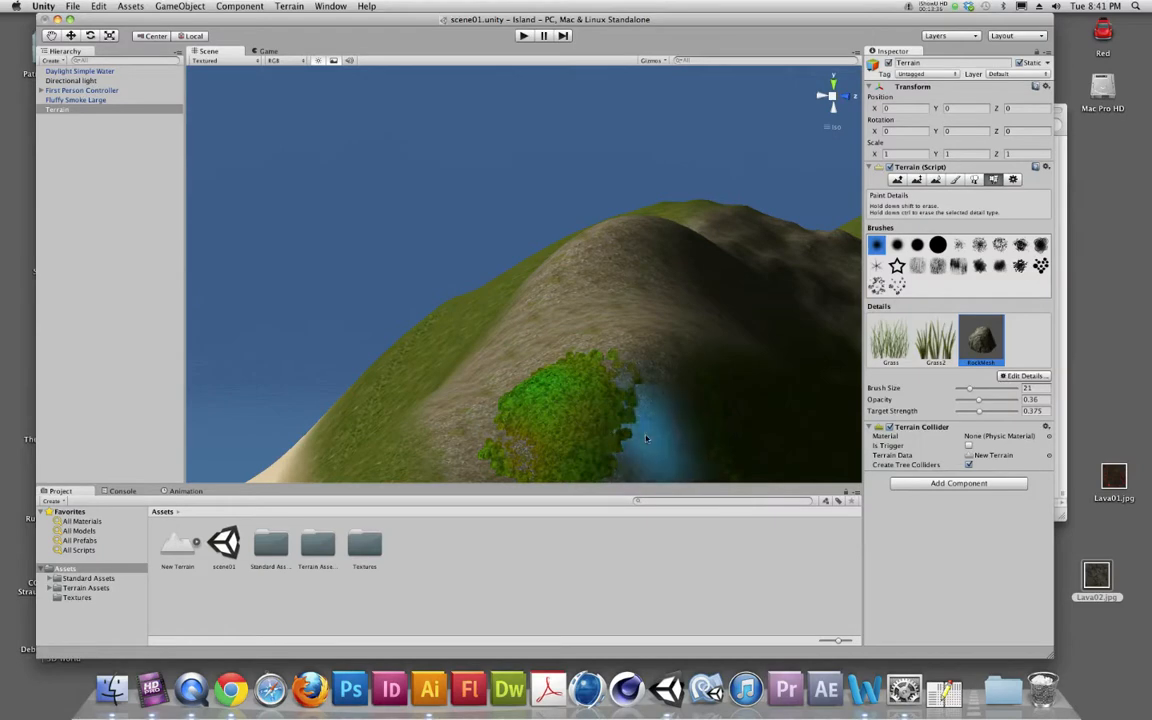
left_click_drag(966, 414, 962, 415)
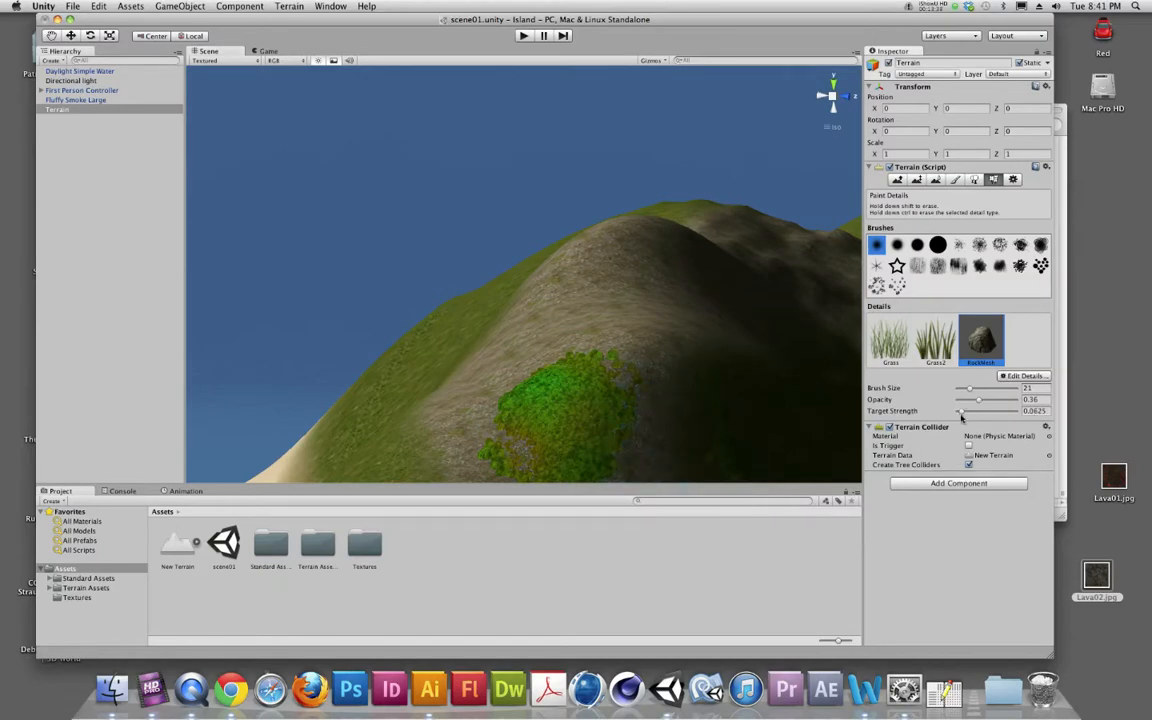
mouse_move(647, 428)
left_mouse_down("shift")
mouse_move(514, 399)
mouse_move(556, 440)
mouse_move(668, 418)
left_mouse_up("shift")
scroll(580, 419, "up", 1)
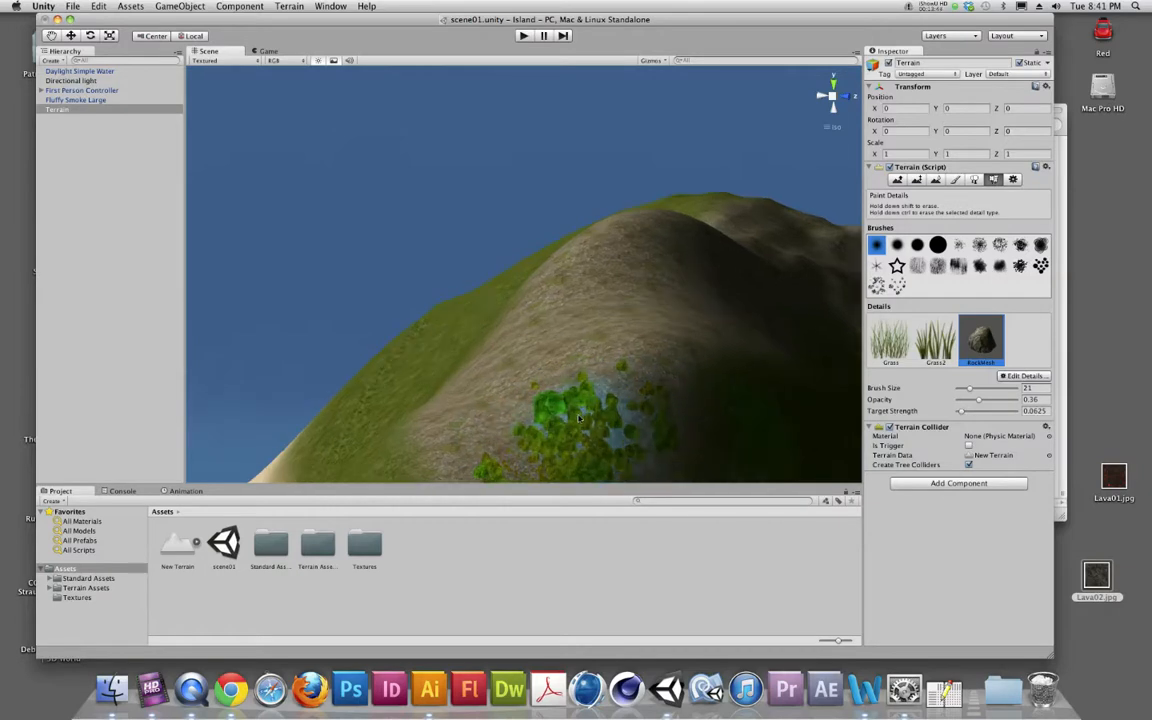
right_click_drag(594, 421, 603, 414)
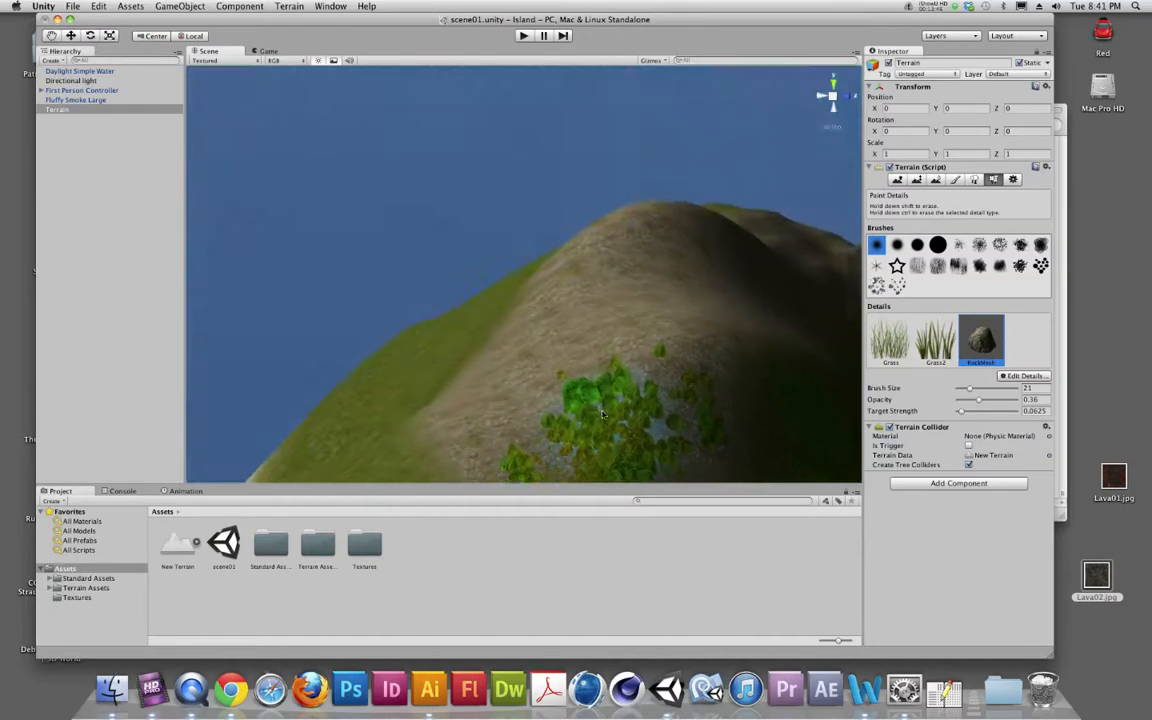
left_click_drag(532, 422, 430, 446)
mouse_move(670, 450)
left_mouse_down()
mouse_move(745, 430)
mouse_move(595, 335)
mouse_move(745, 430)
mouse_move(838, 390)
left_mouse_up()
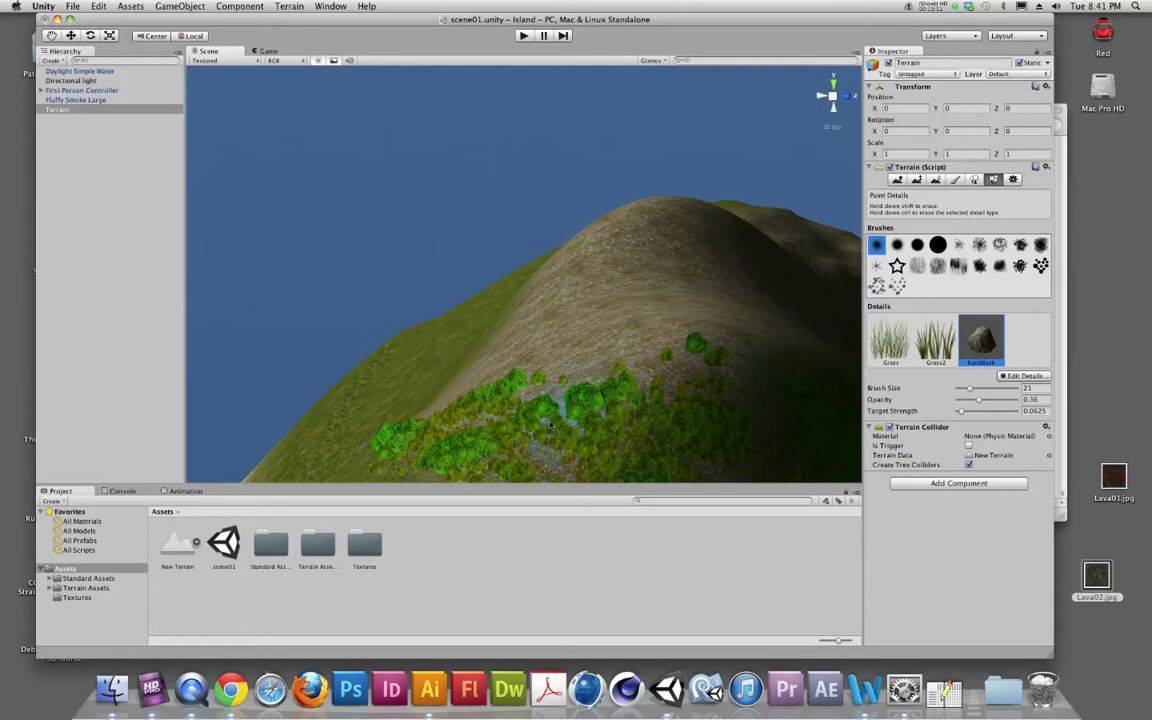
Step: Open the RockMesh detail's settings and compare the VertexLit render mode with Grass, keeping Grass
double_click(977, 341)
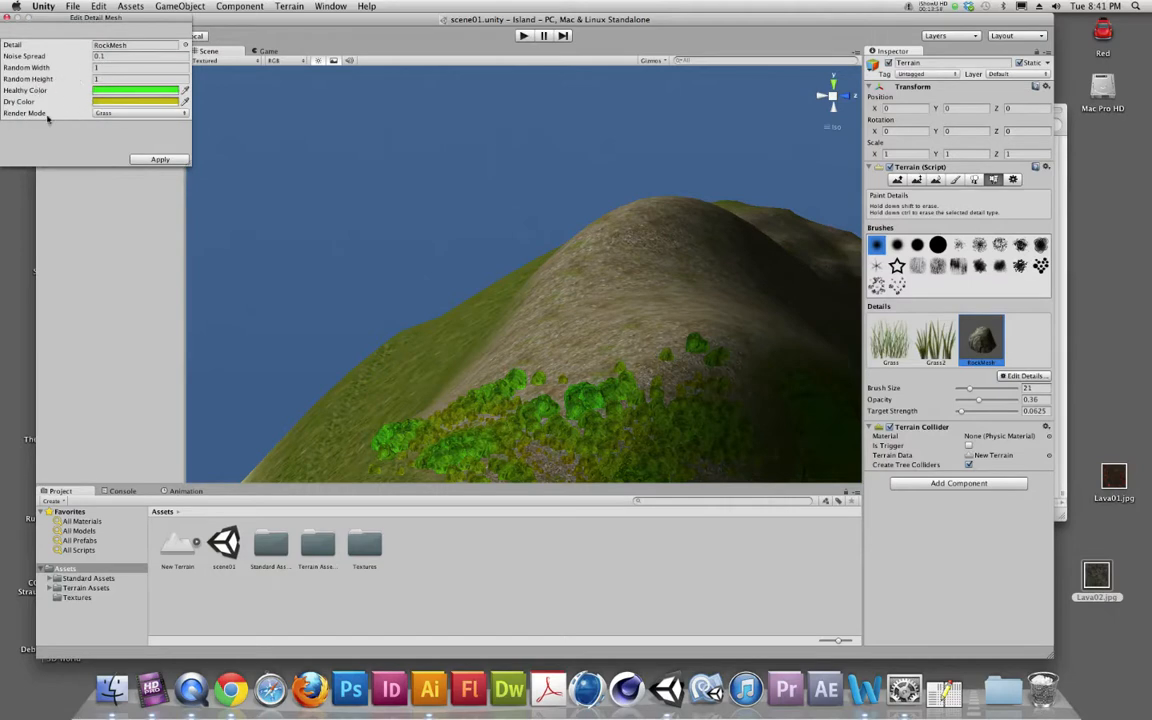
left_click(112, 115)
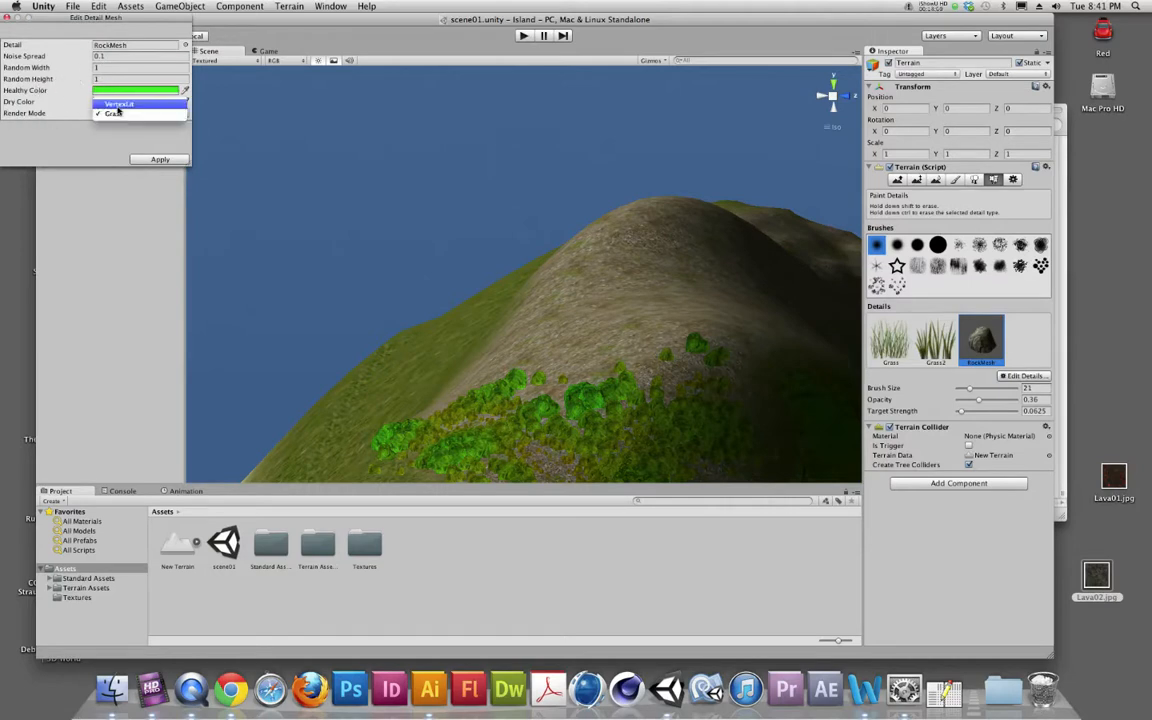
left_click(119, 104)
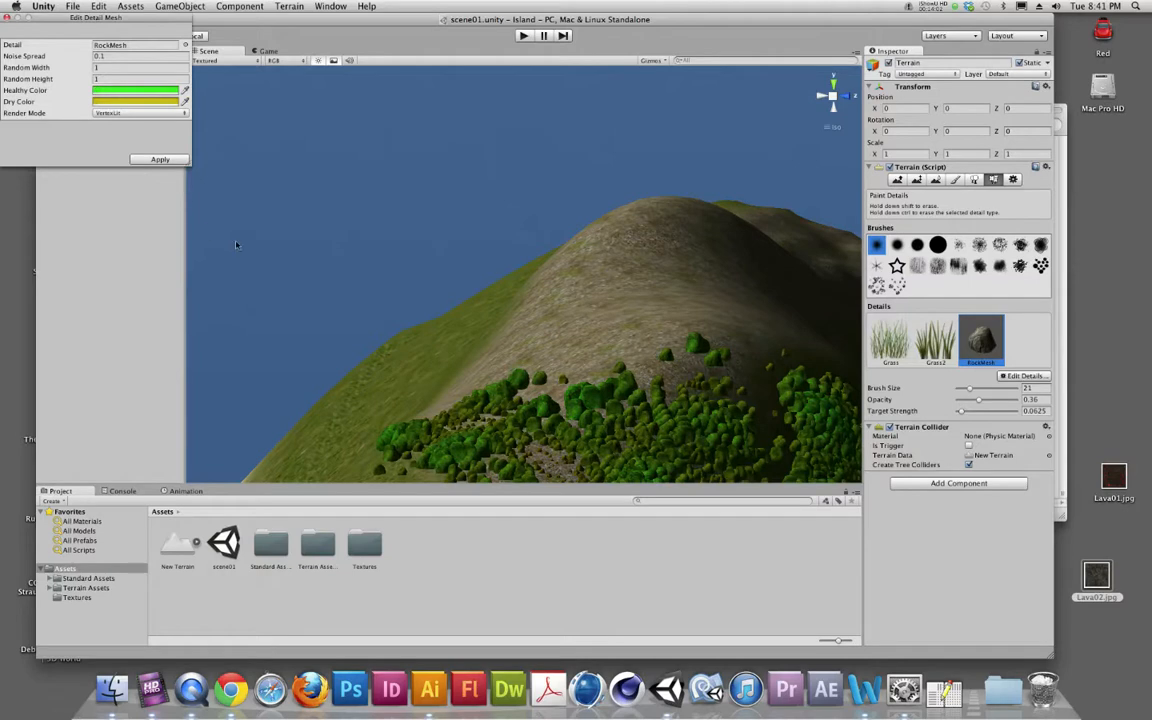
left_click(116, 115)
left_click(121, 125)
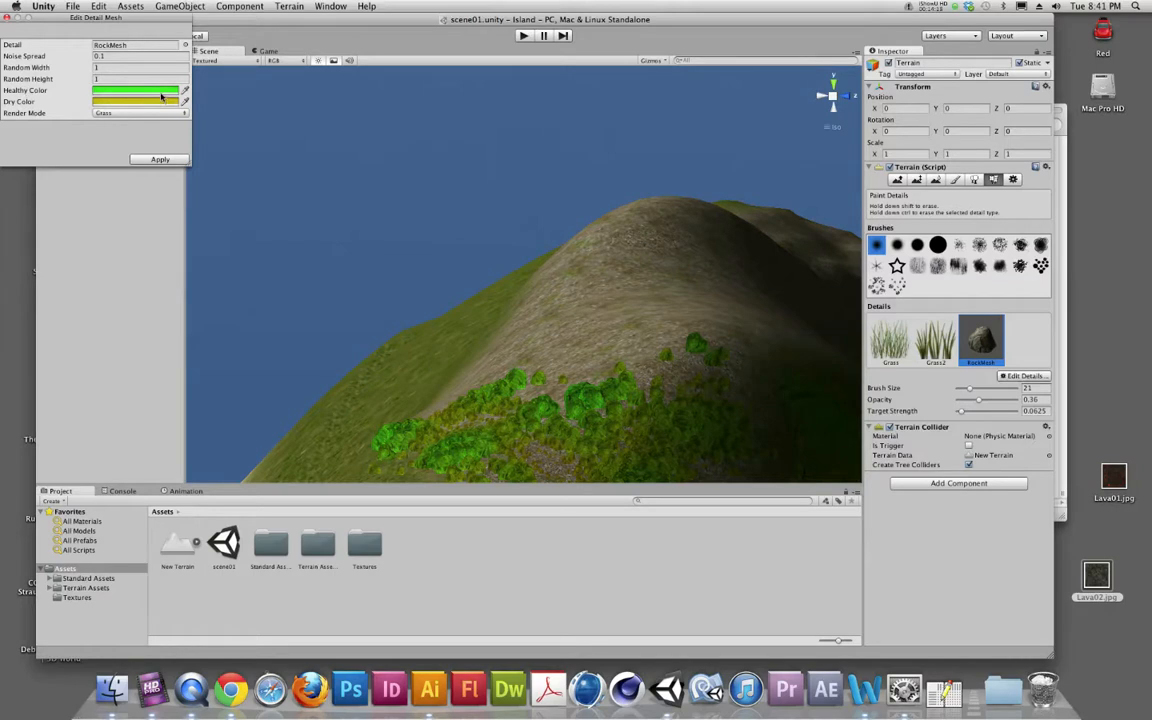
Step: Set the RockMesh detail's Healthy Color to white (255, 255, 255)
left_click(160, 91)
left_click_drag(70, 84, 14, 97)
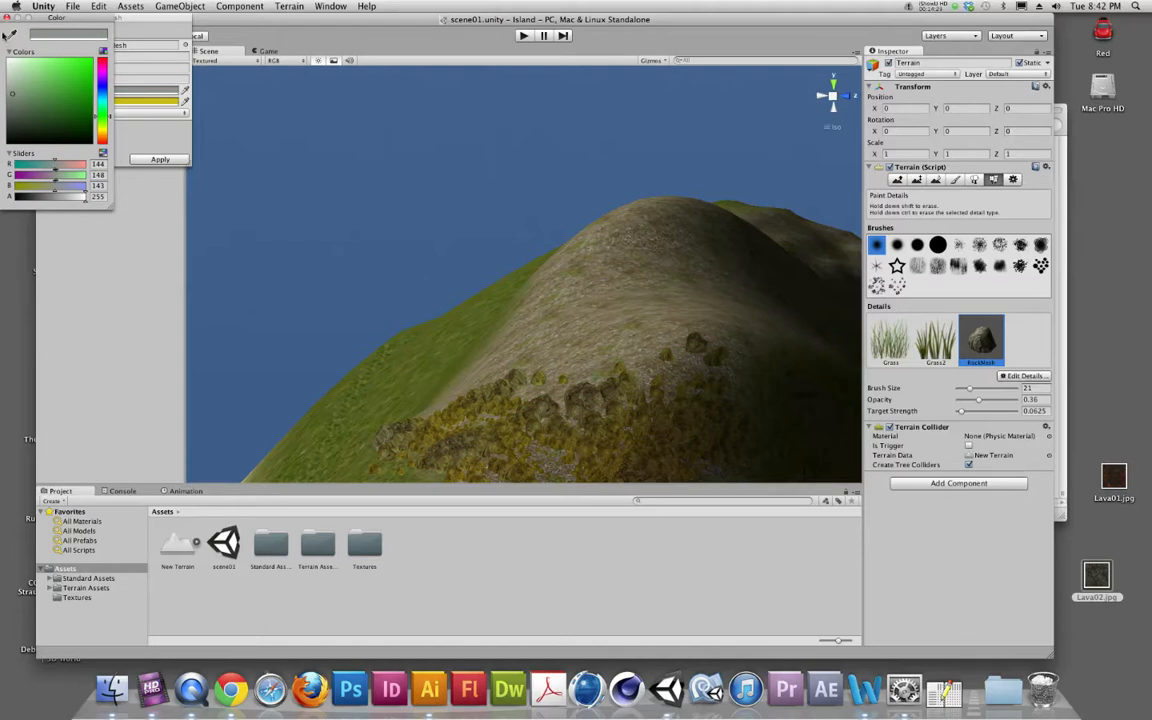
left_click_drag(12, 74, 7, 58)
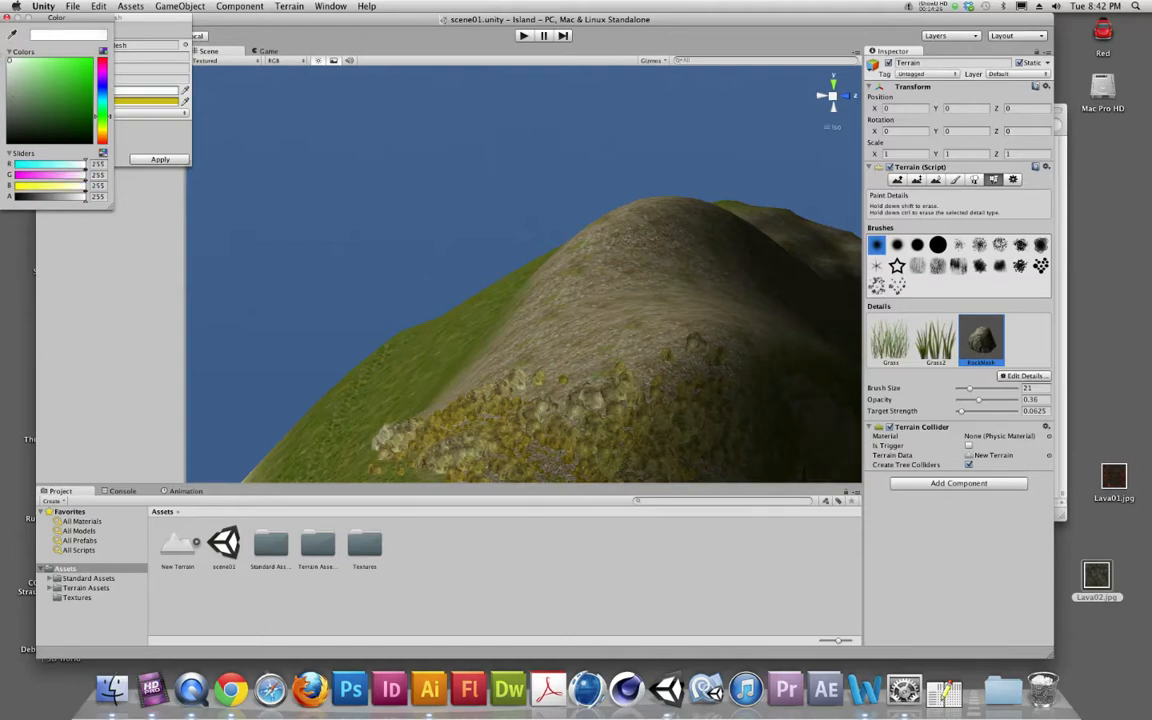
left_click(6, 18)
Step: Set the RockMesh detail's Dry Color to a pale grey (185, 181, 161)
left_click(148, 102)
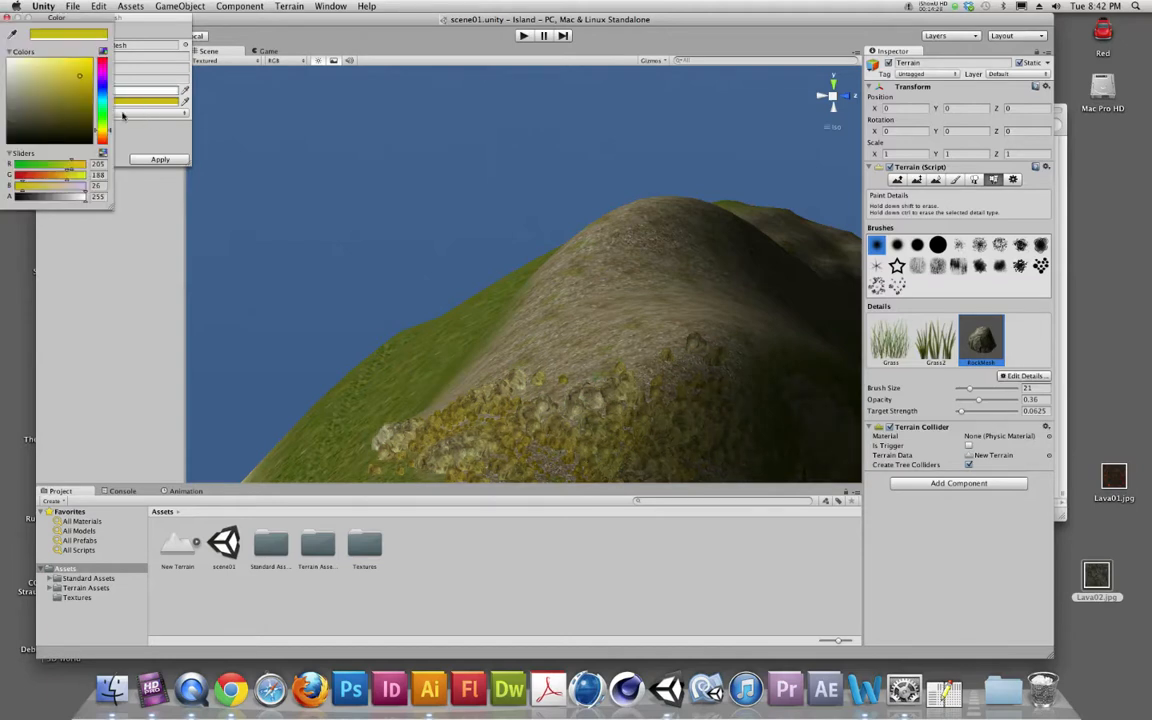
mouse_move(28, 78)
left_mouse_down()
mouse_move(7, 61)
mouse_move(15, 85)
left_mouse_up()
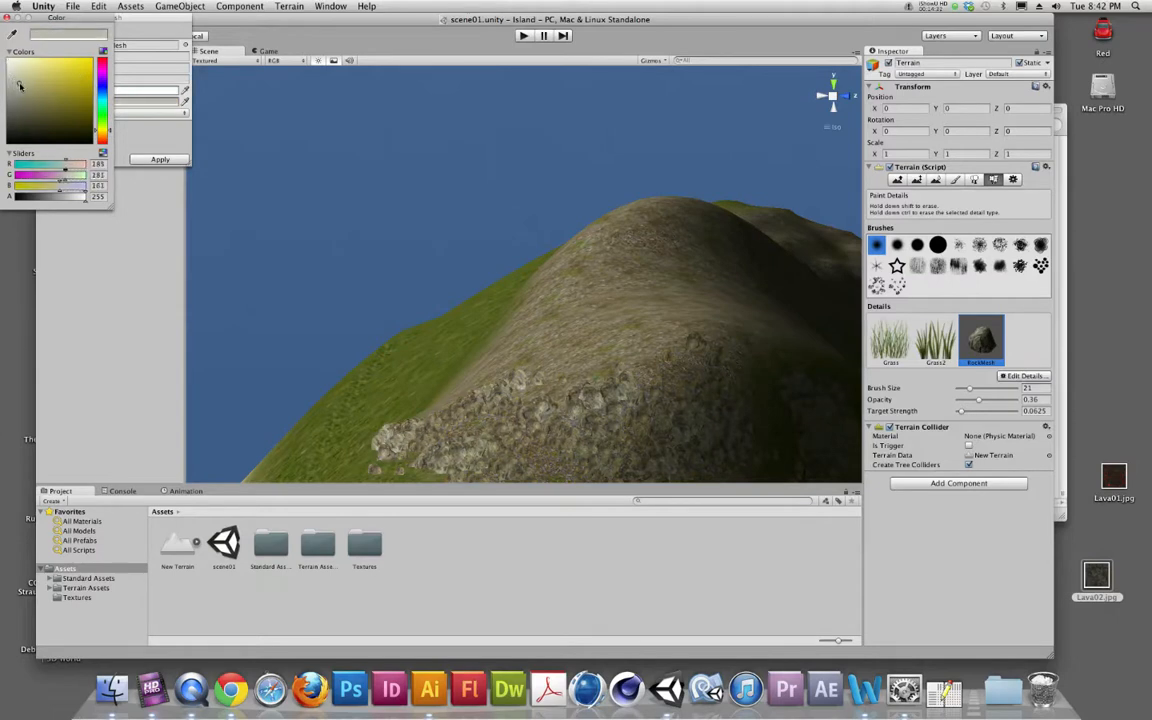
left_click(8, 18)
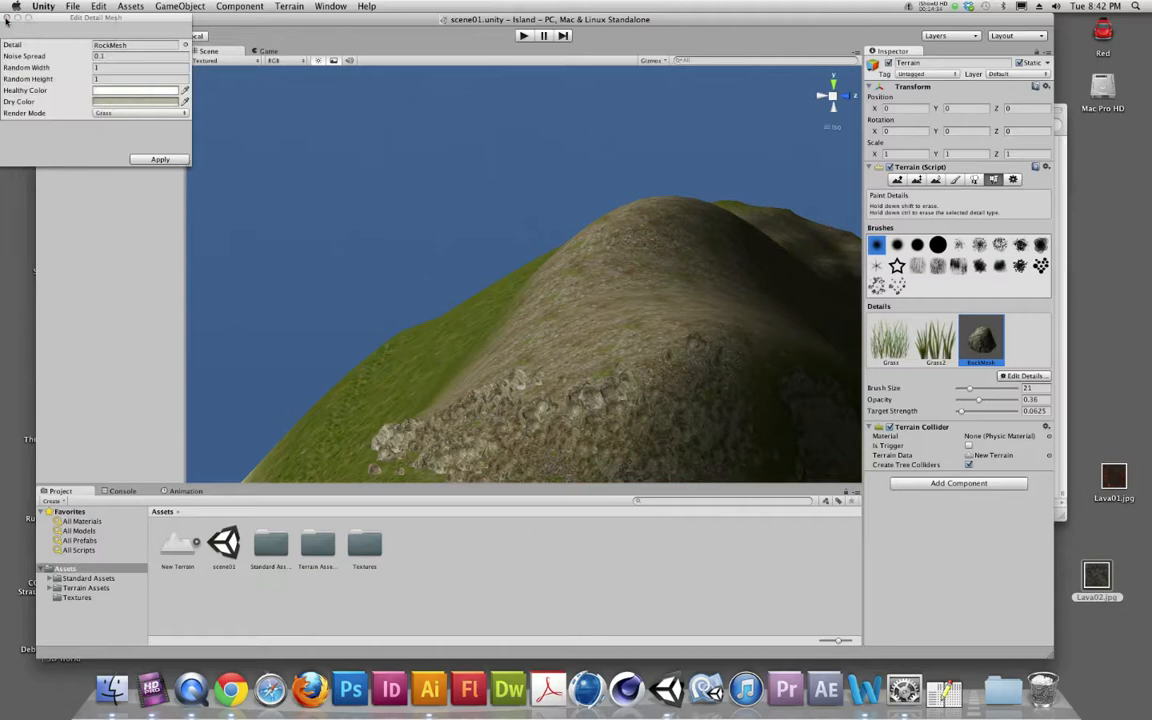
Step: Switch the RockMesh detail's render mode to VertexLit and inspect the solid rocks on the slope
left_click(150, 113)
left_click(118, 104)
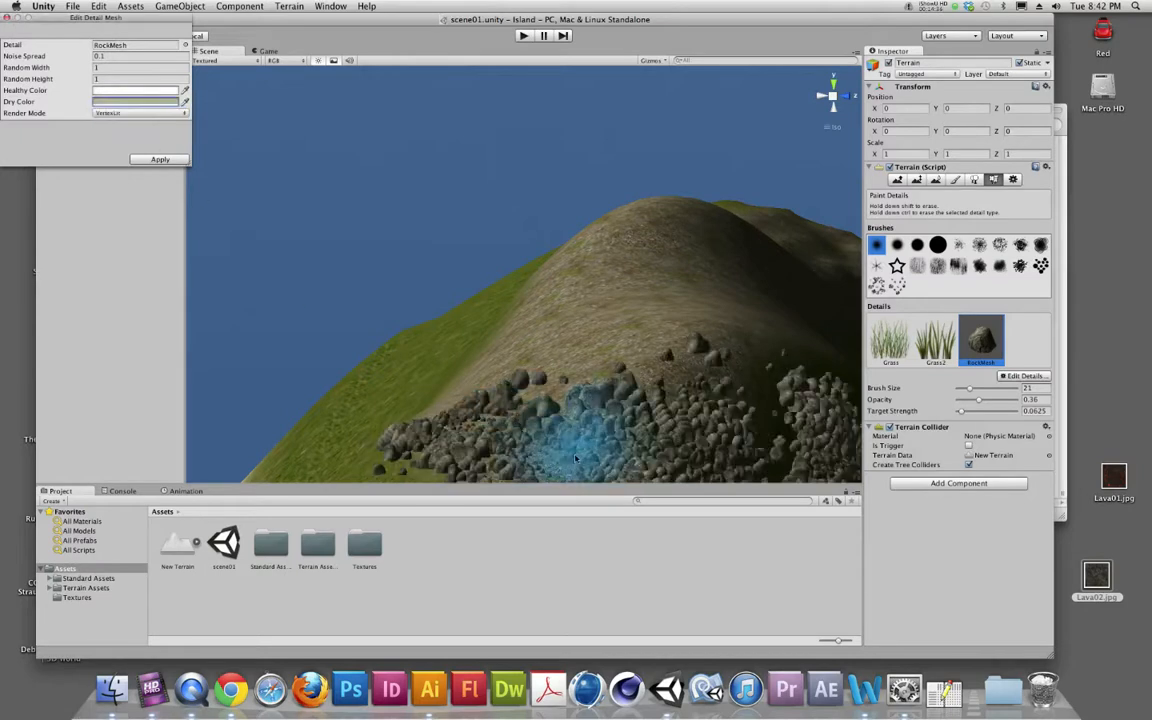
mouse_move(599, 406)
left_mouse_down("alt")
mouse_move(537, 362)
mouse_move(556, 402)
mouse_move(527, 424)
mouse_move(558, 431)
mouse_move(500, 390)
mouse_move(303, 406)
mouse_move(527, 424)
mouse_move(673, 458)
mouse_move(681, 399)
mouse_move(562, 432)
mouse_move(652, 430)
left_mouse_up("alt")
mouse_move(508, 386)
left_mouse_down()
mouse_move(538, 387)
mouse_move(491, 403)
left_mouse_up()
mouse_move(640, 412)
left_mouse_down("alt")
mouse_move(527, 370)
mouse_move(611, 438)
mouse_move(673, 443)
left_mouse_up("alt")
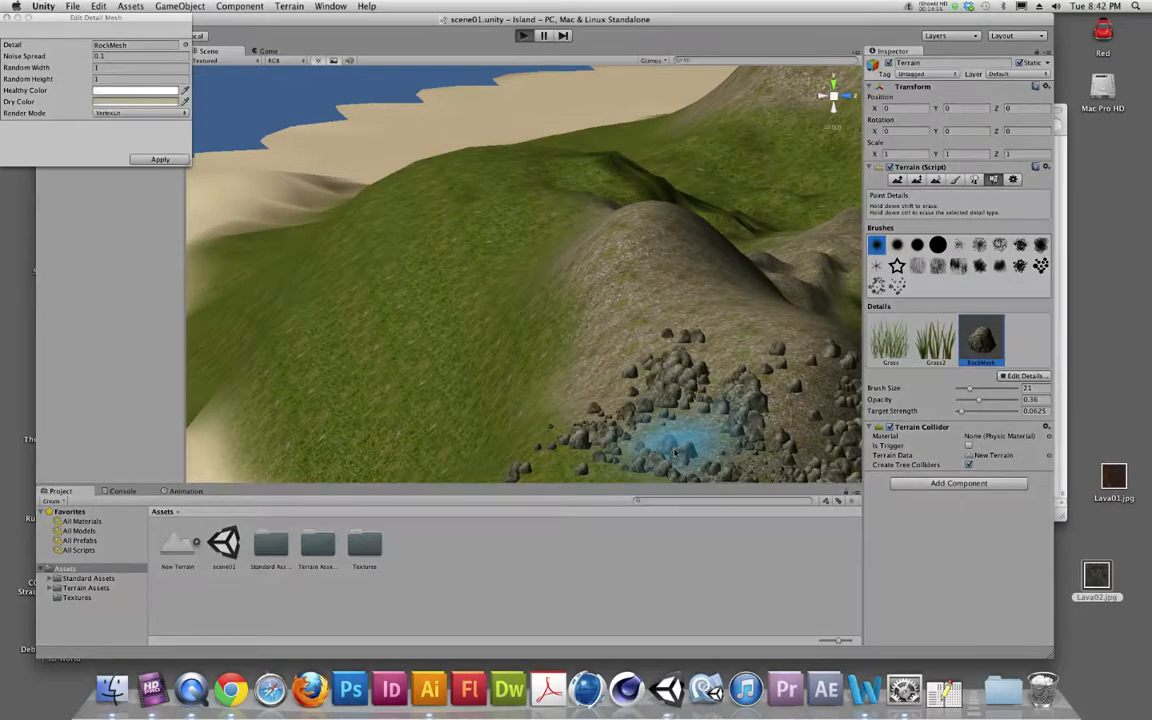
Step: Start play mode and walk across the grass up to the boulder-covered hill to examine the rock meshes
key("super+p")
key("w")
key("w")
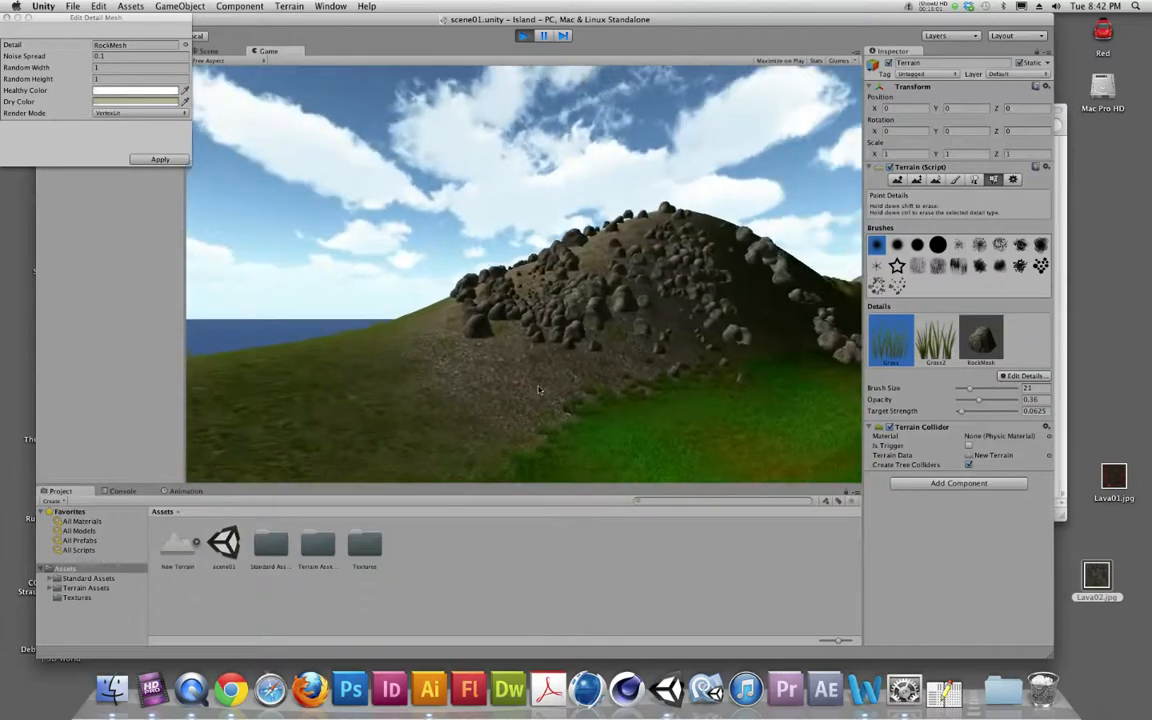
key("w")
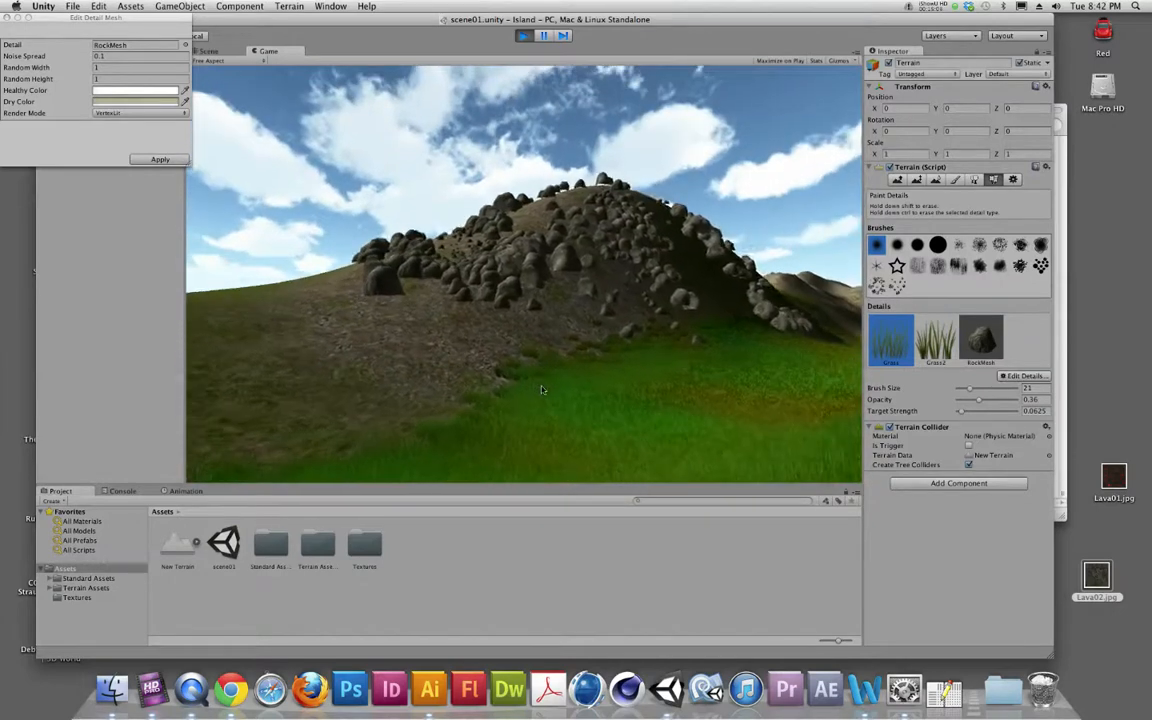
key("w")
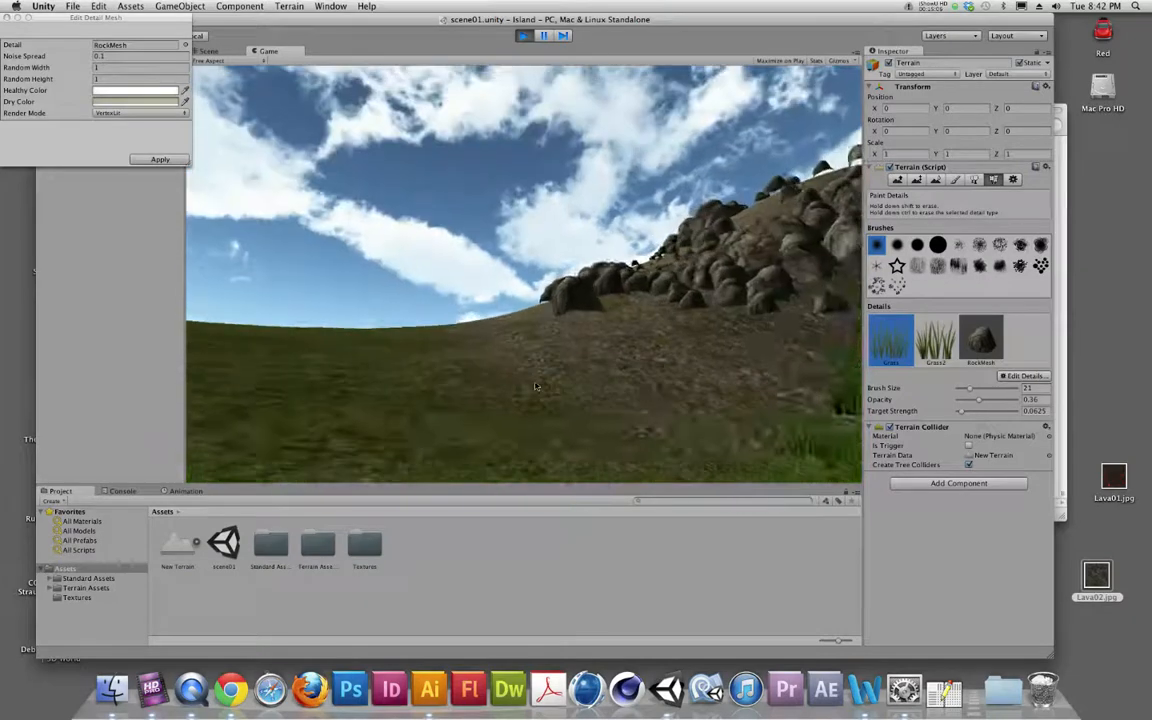
key("w")
key("w")
key("w")
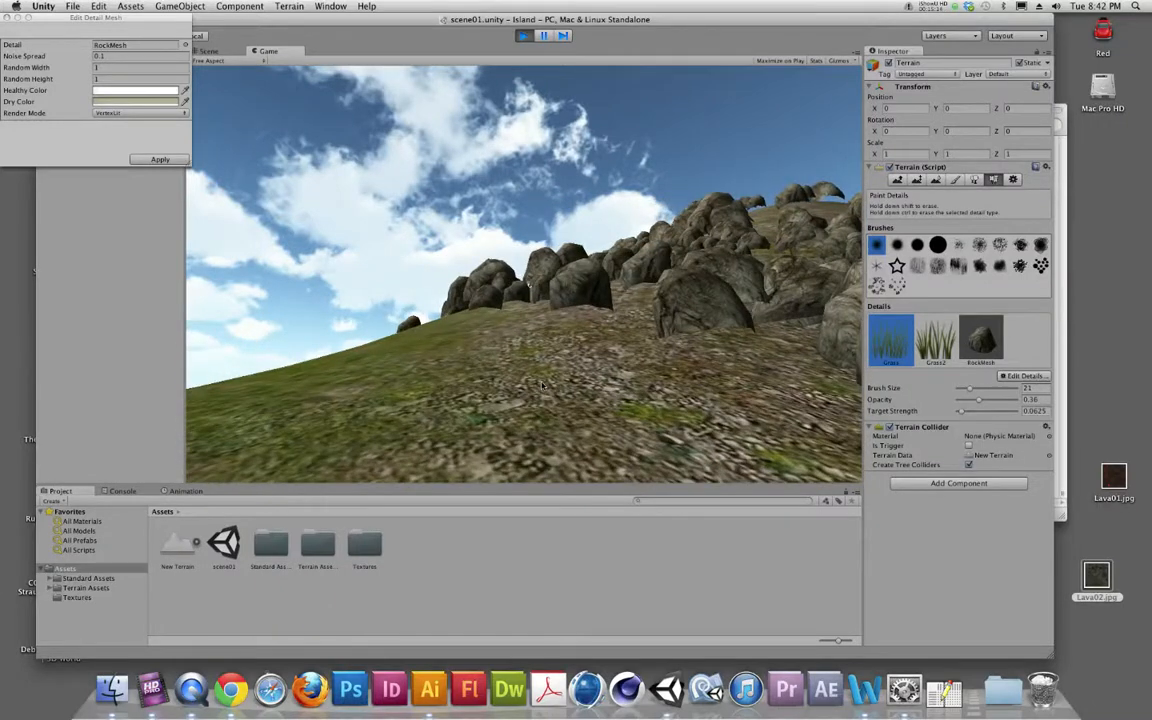
Step: Walk around the hill's seaward grassy slope and back past the boulders to examine the rocks up close
key("w")
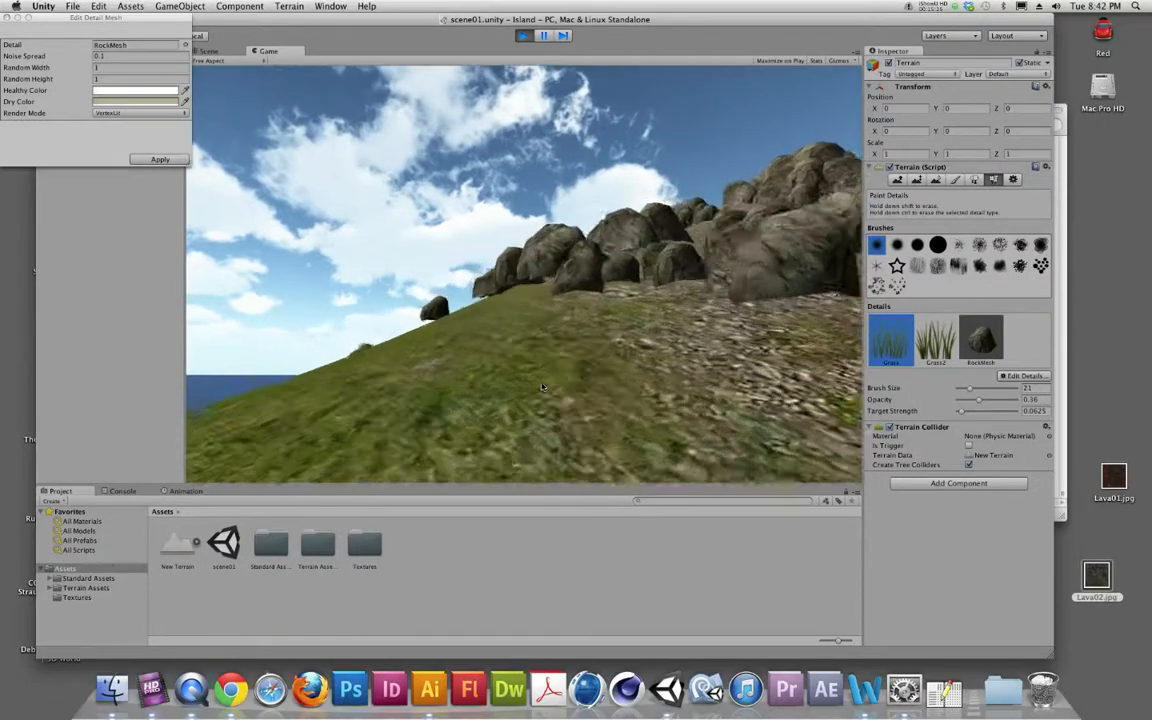
key("w")
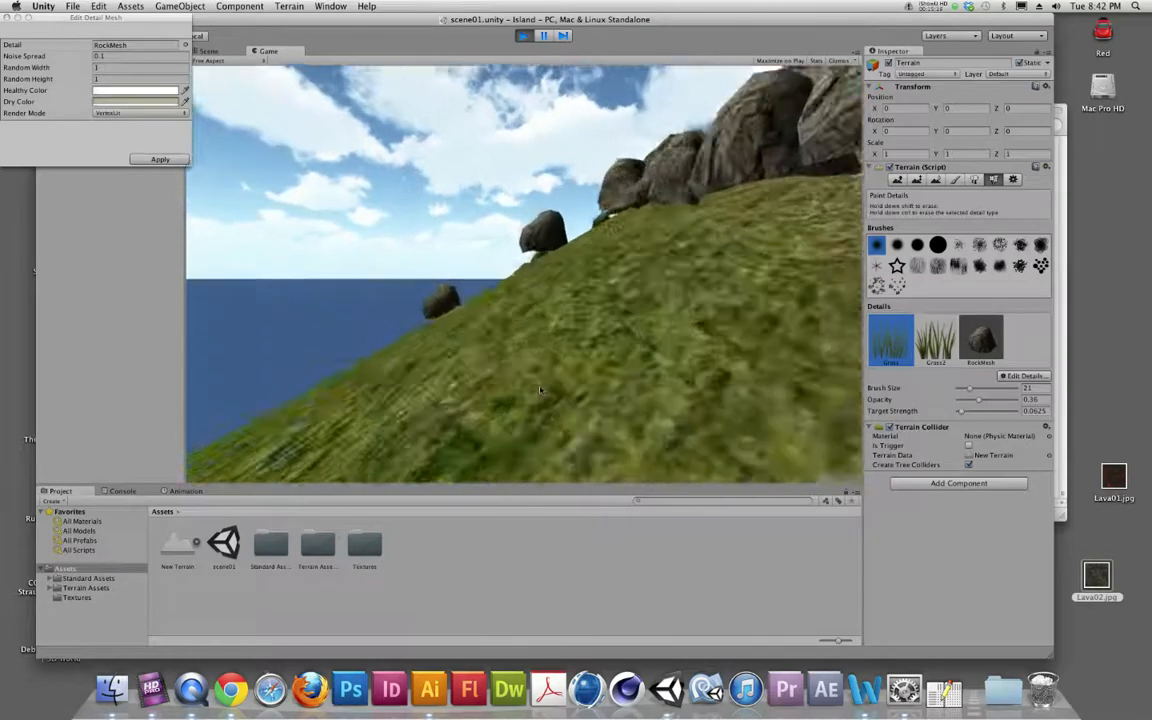
key("w")
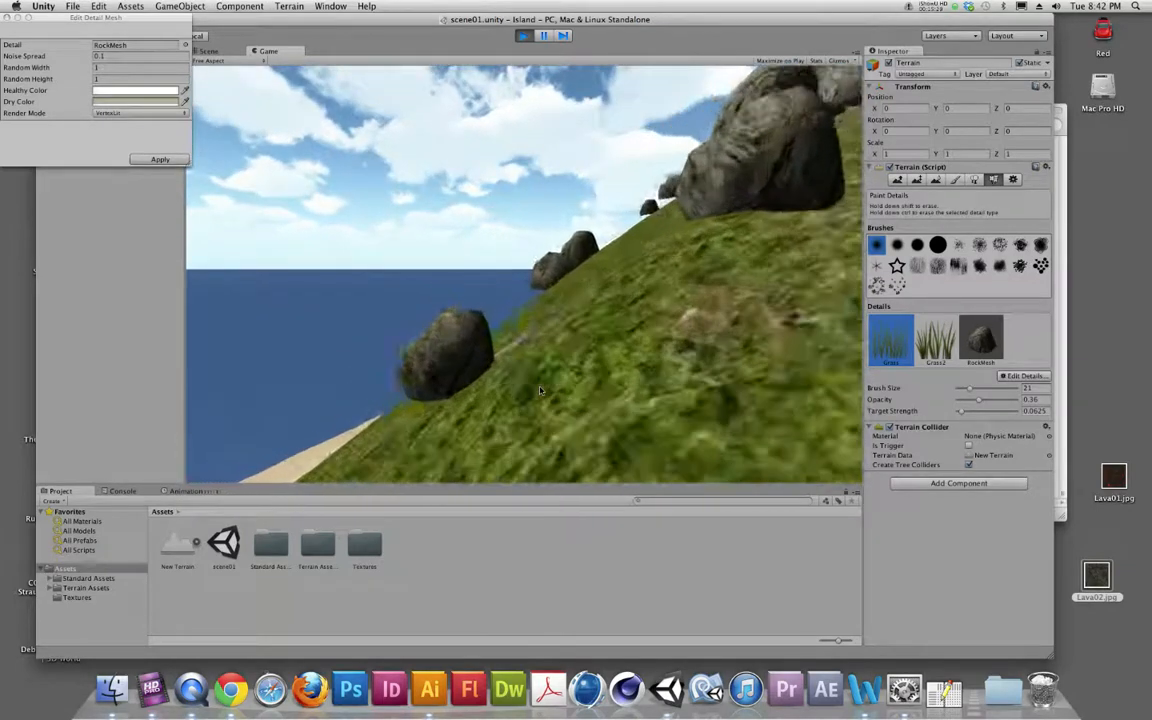
key("w")
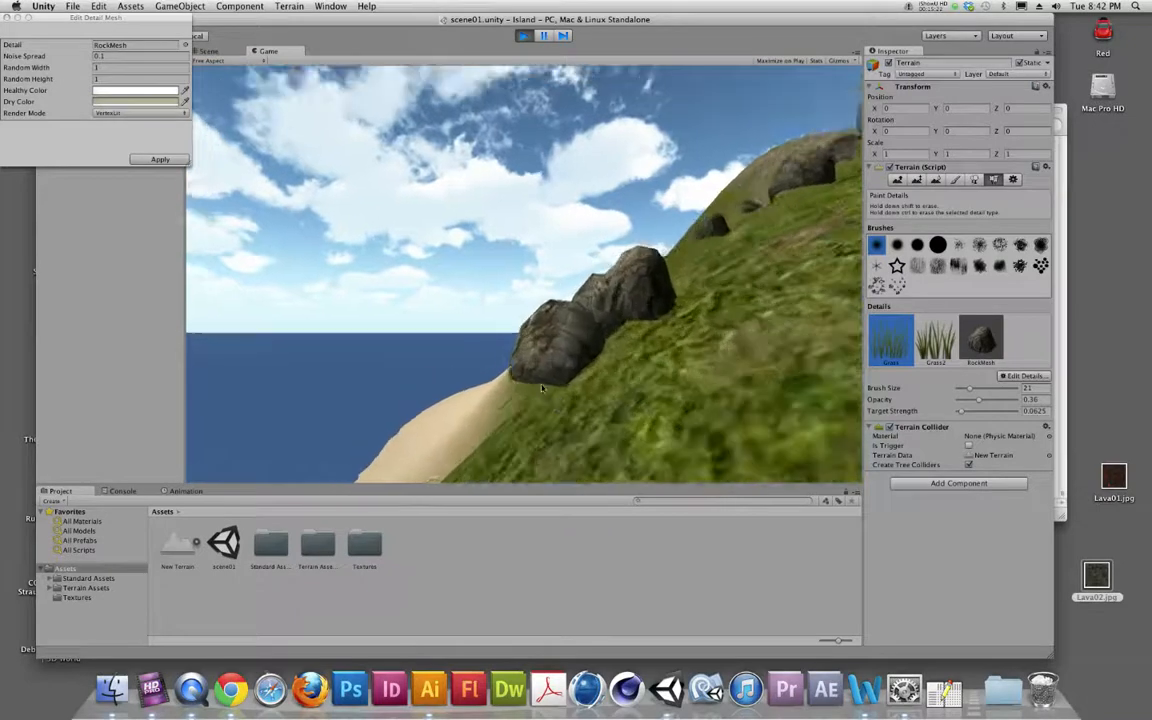
key("w")
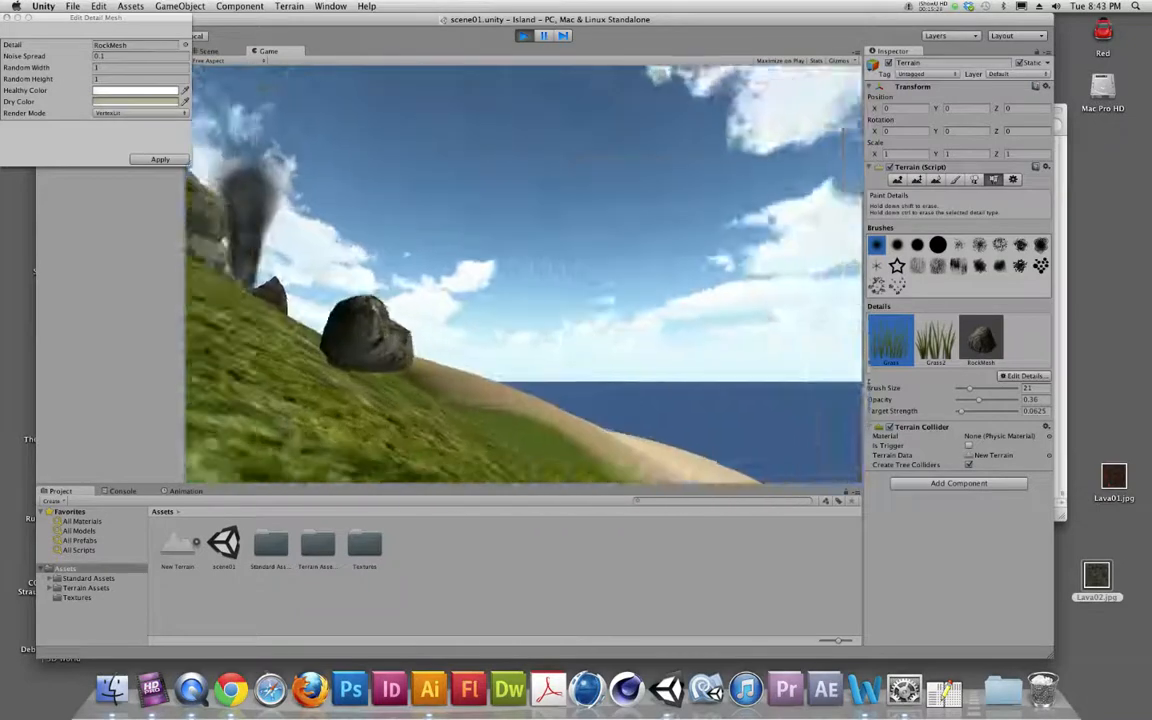
key("w")
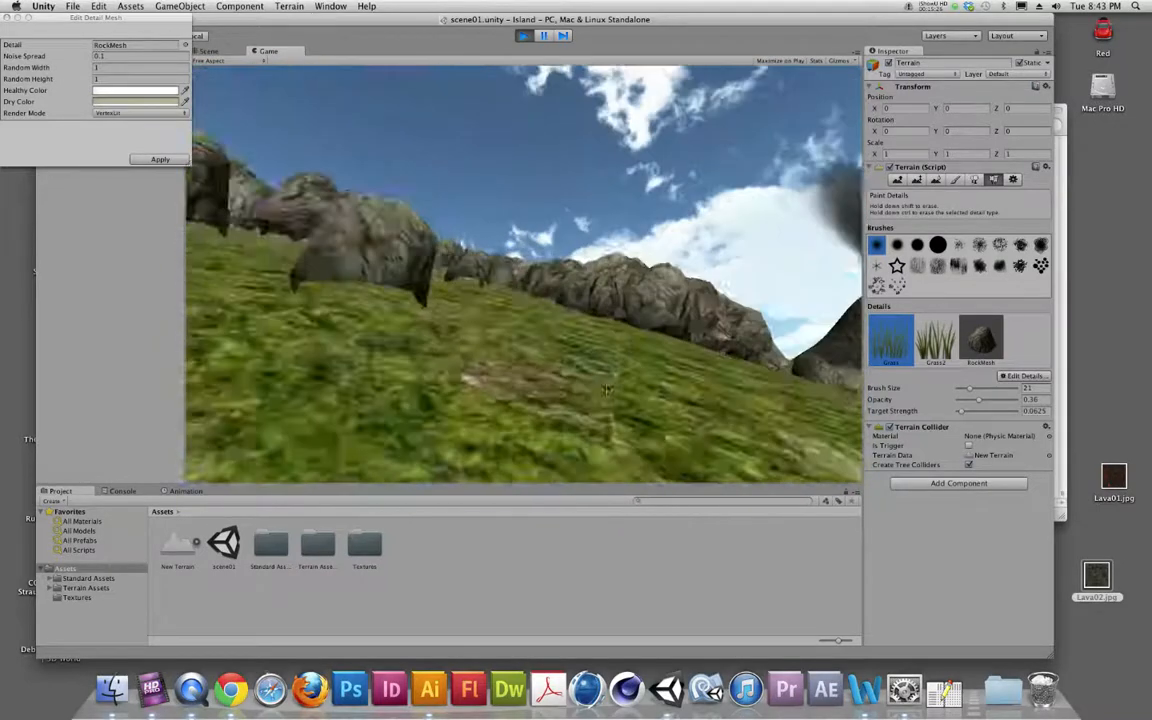
key("w")
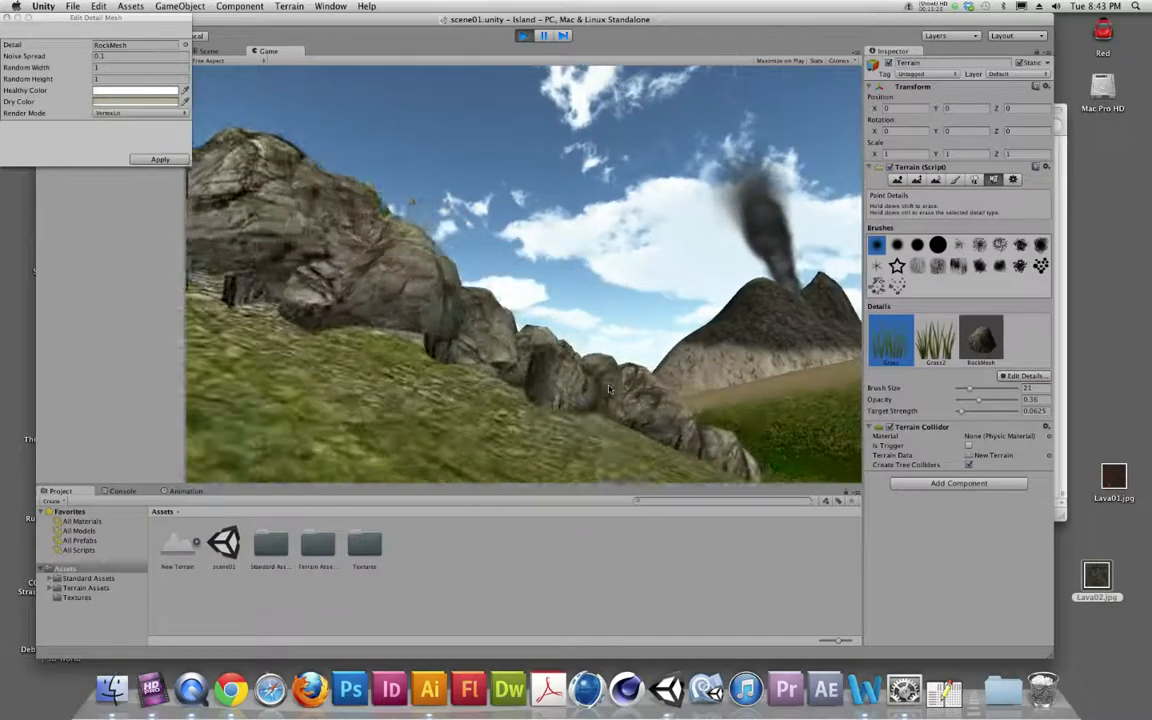
key("w")
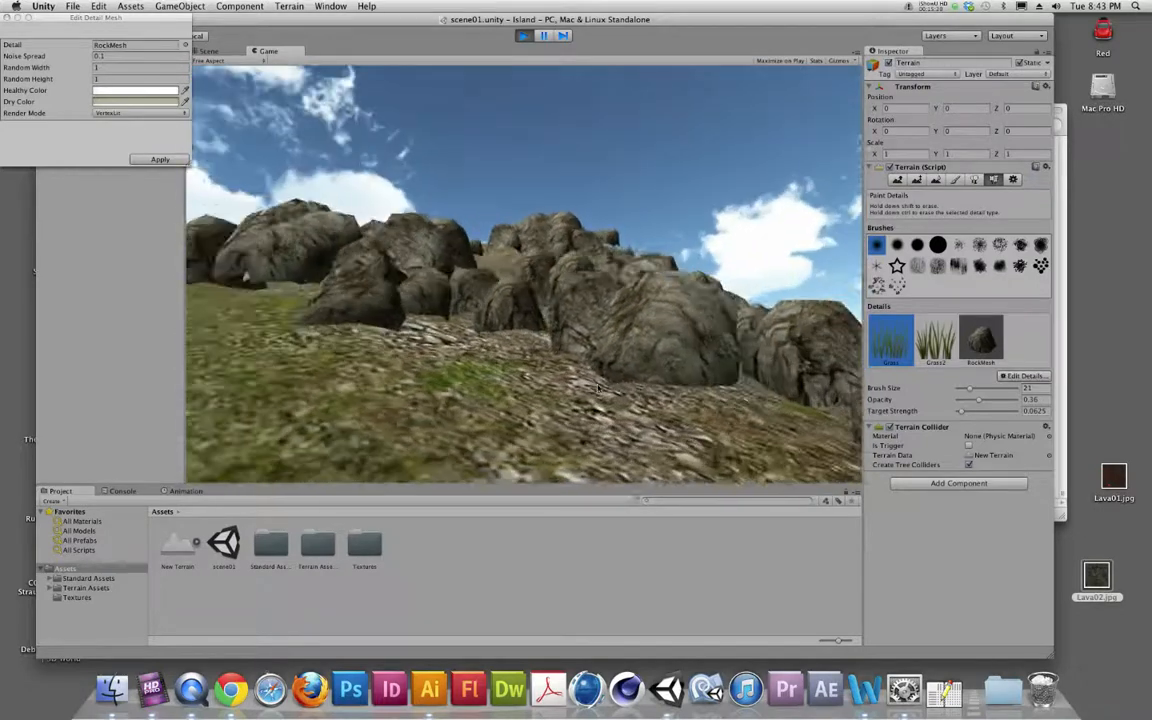
key("w")
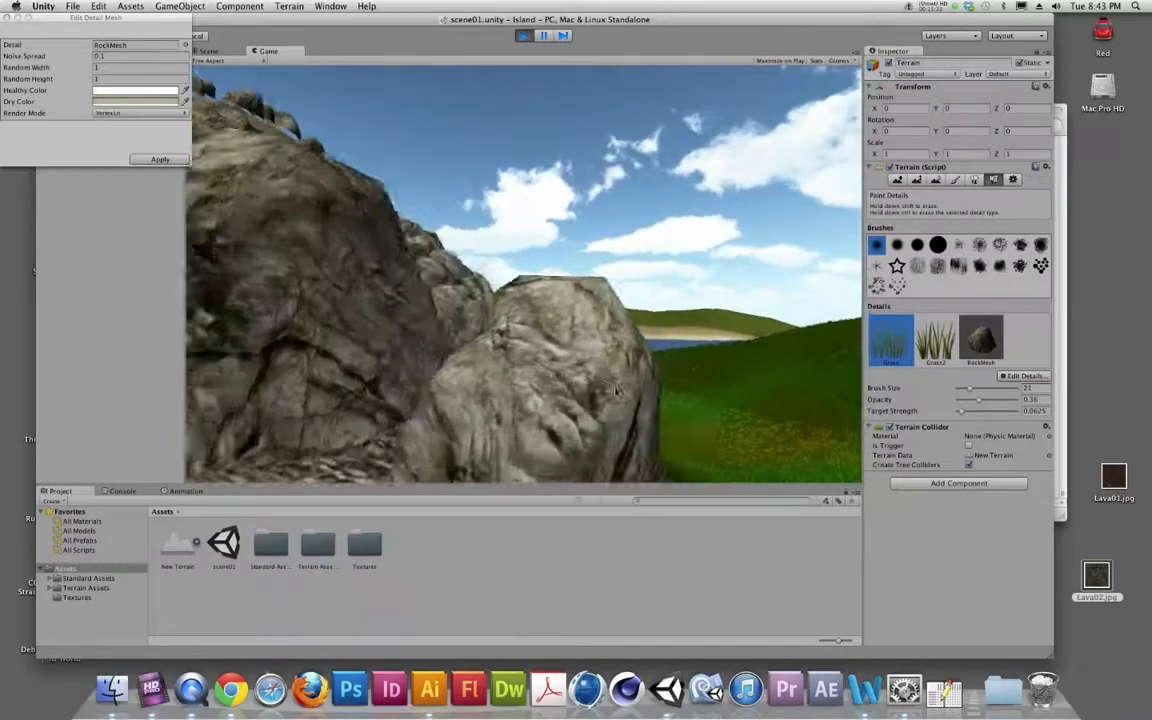
key("w")
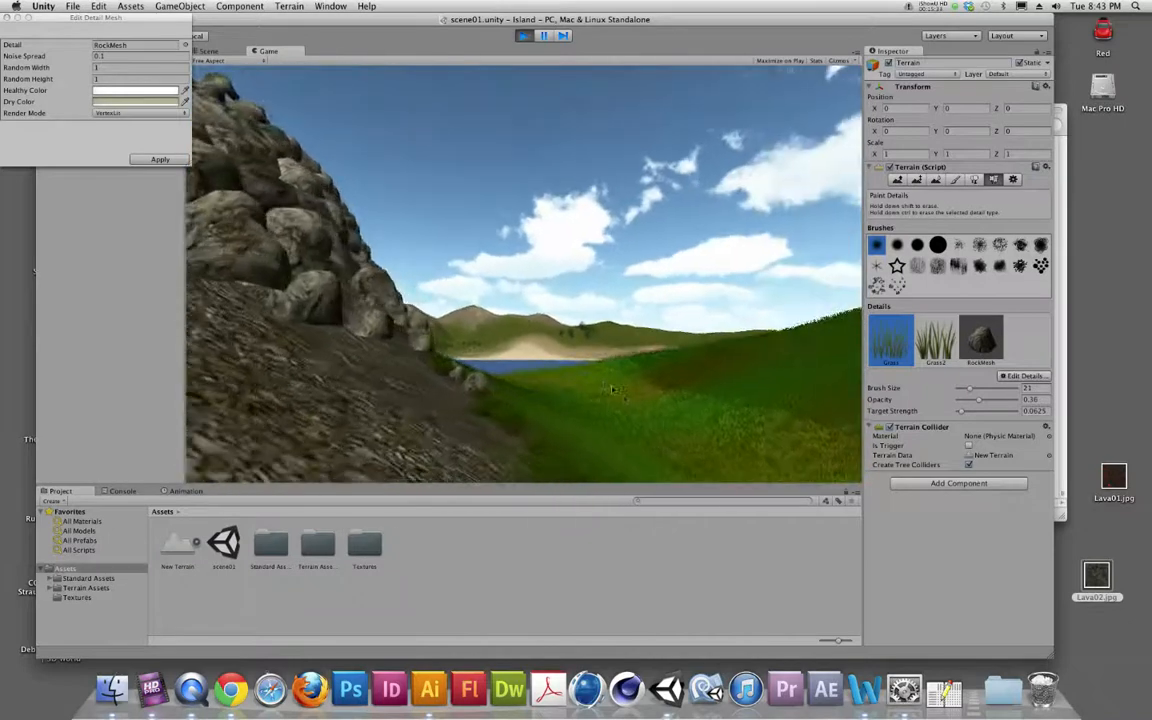
Step: Walk up the grassy hillside opposite the rocky hill to examine the painted grass and the view over the water
key("w")
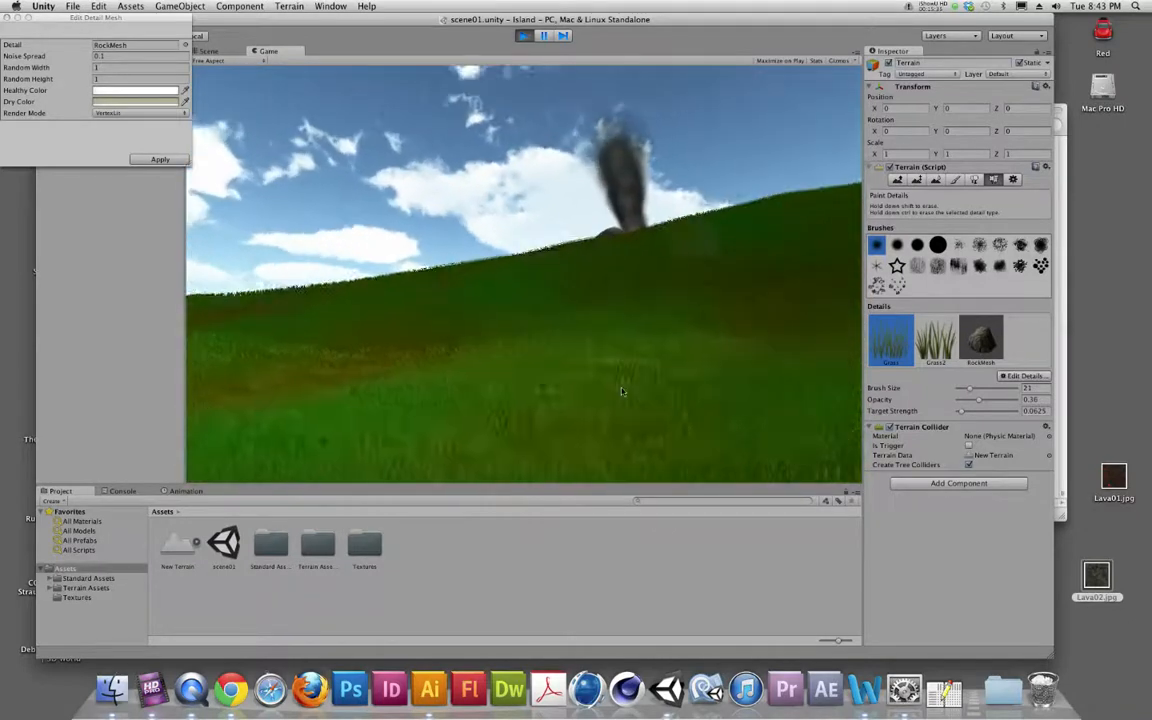
key("w")
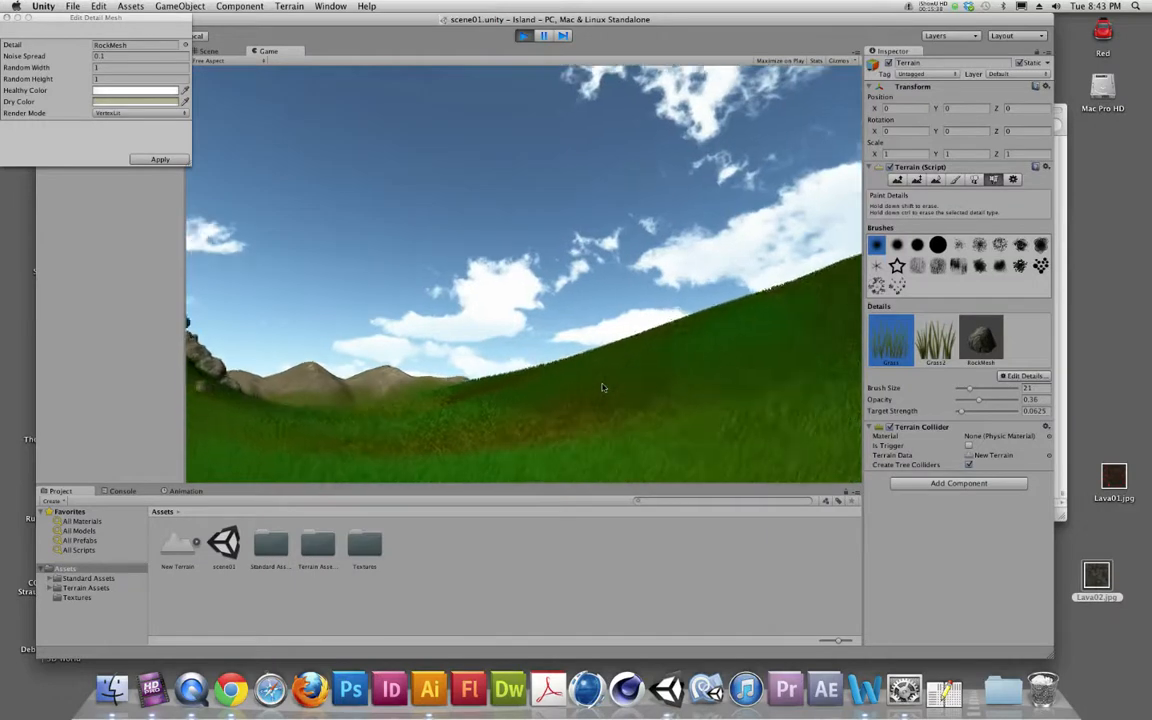
key("w")
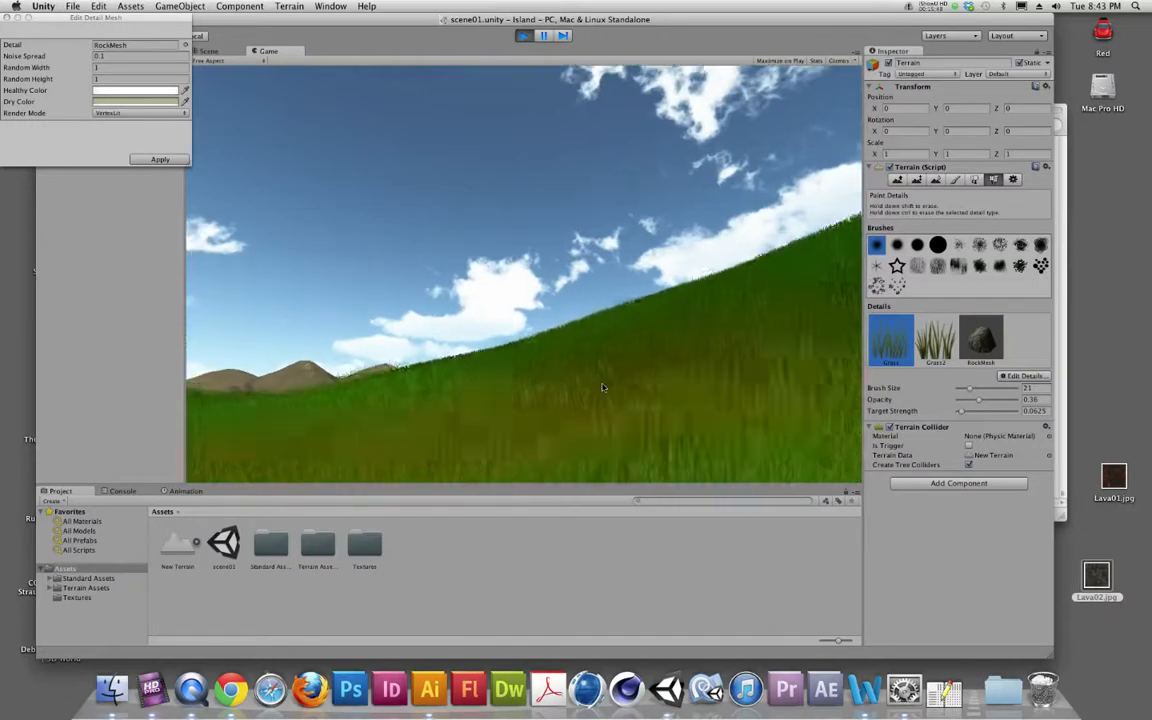
key("w")
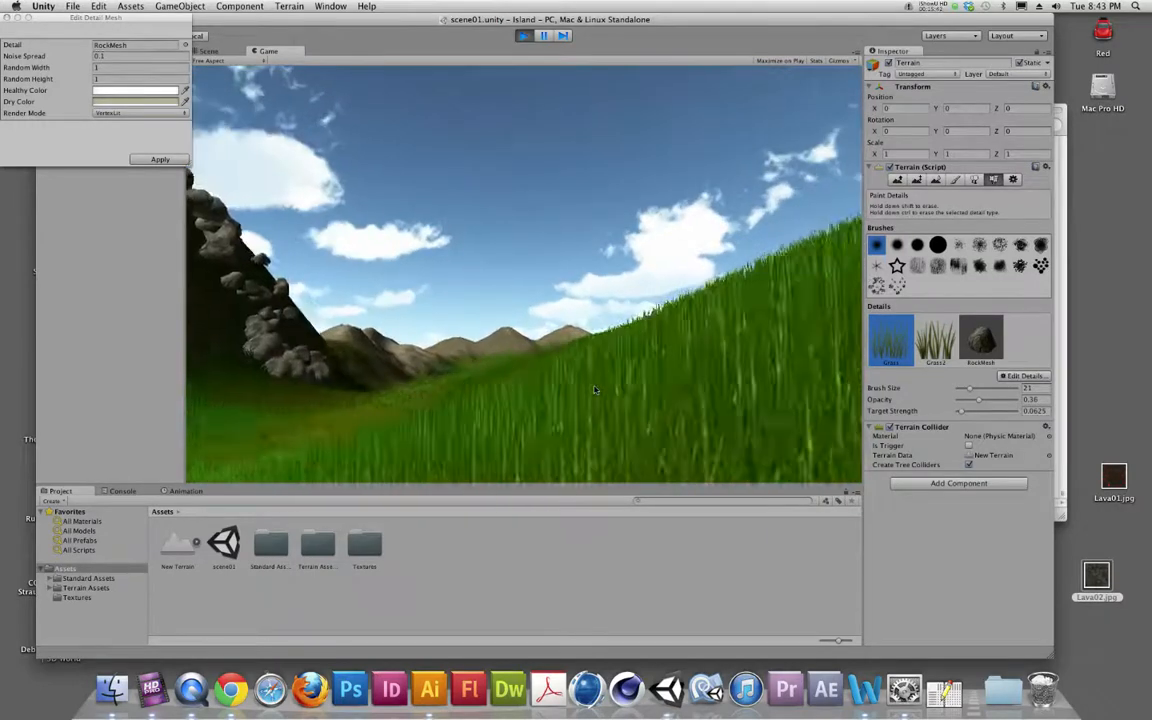
key("w")
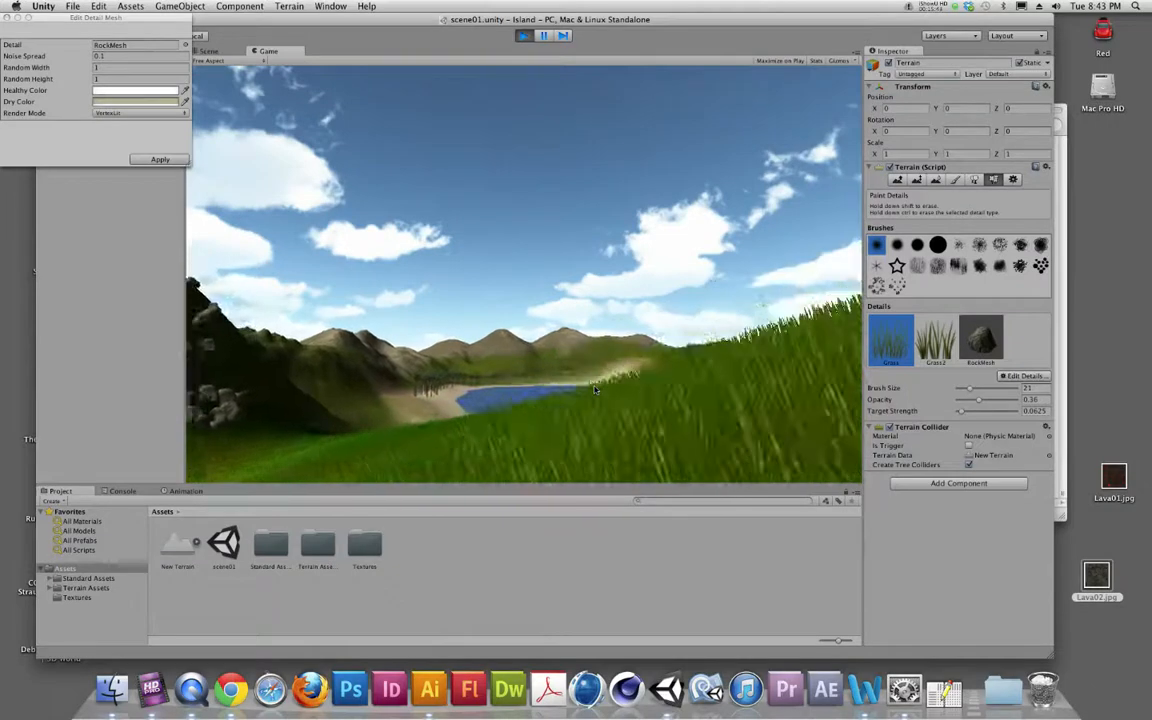
key("w")
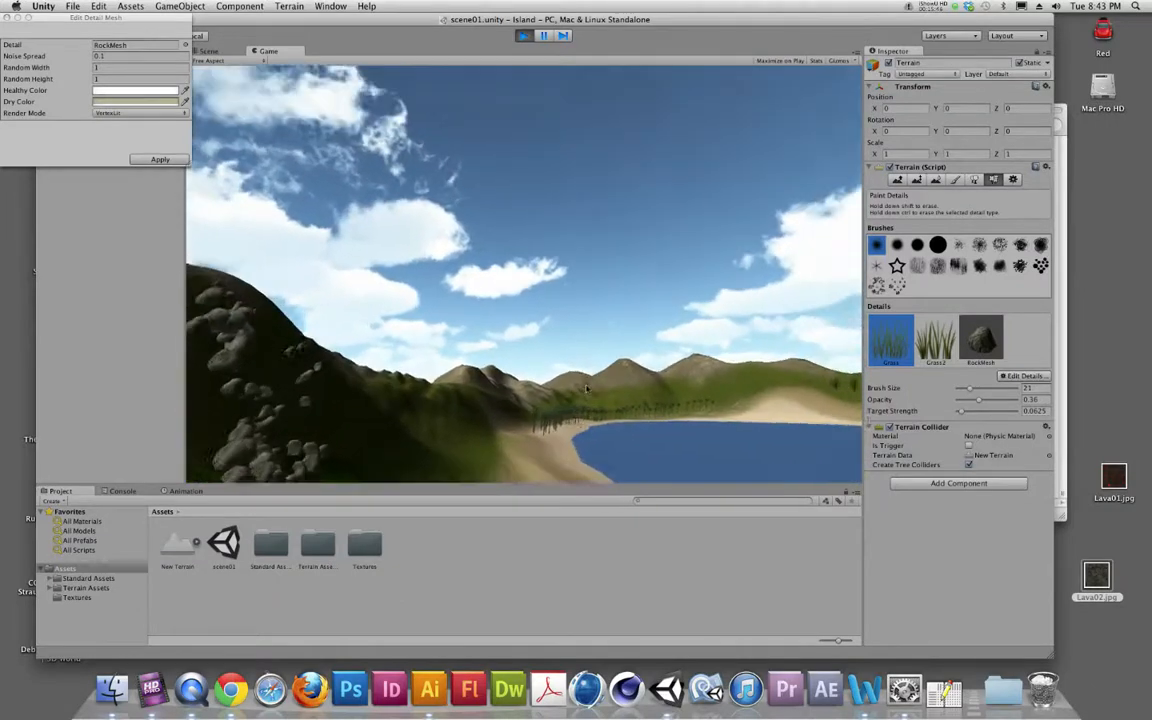
key("w")
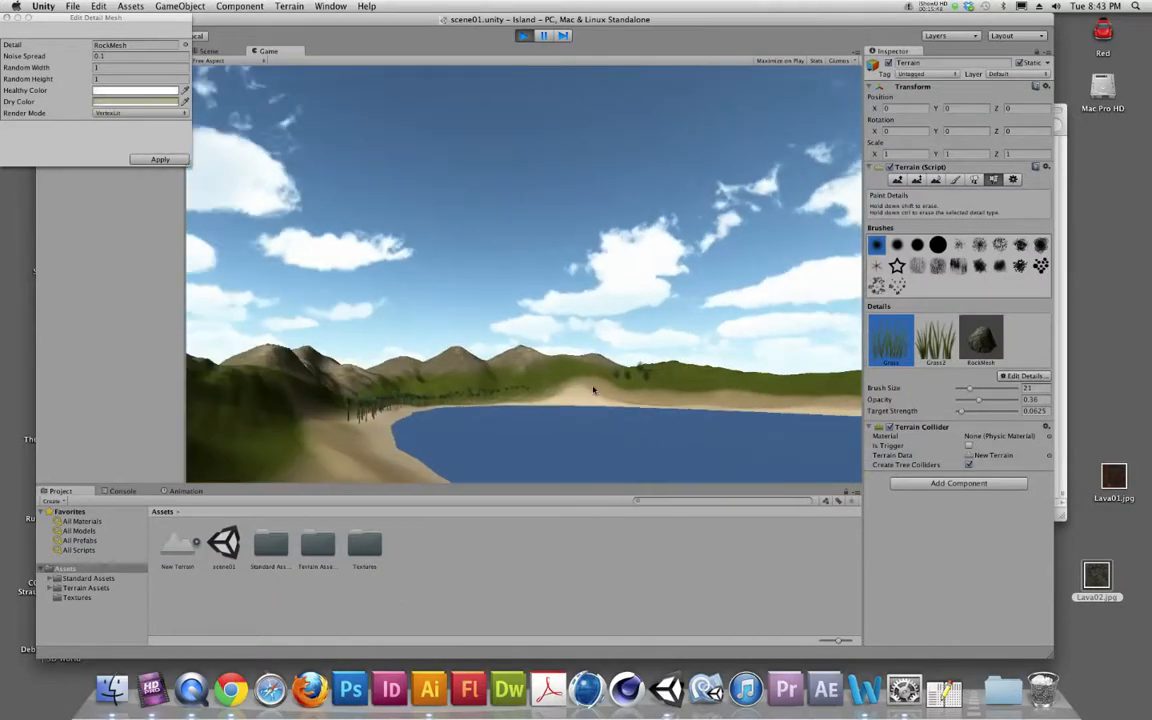
Step: Look back at the rocky hill from the grass and bare slope, and back away toward the sandy shore
key("w")
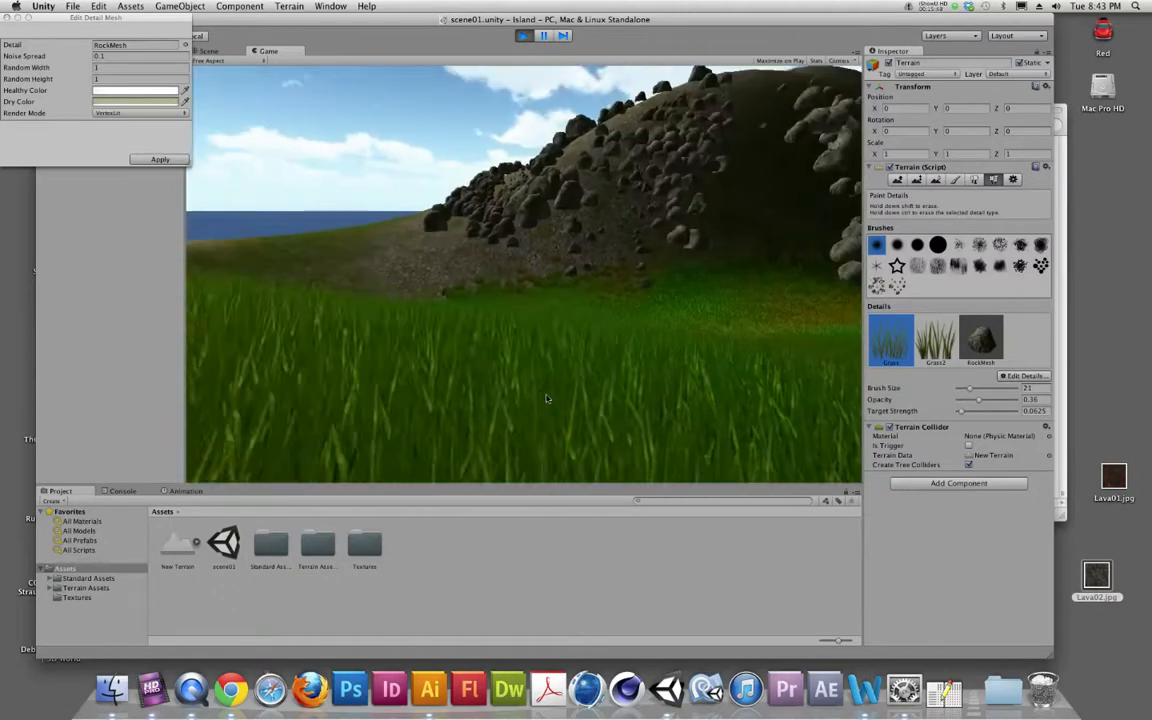
key("w")
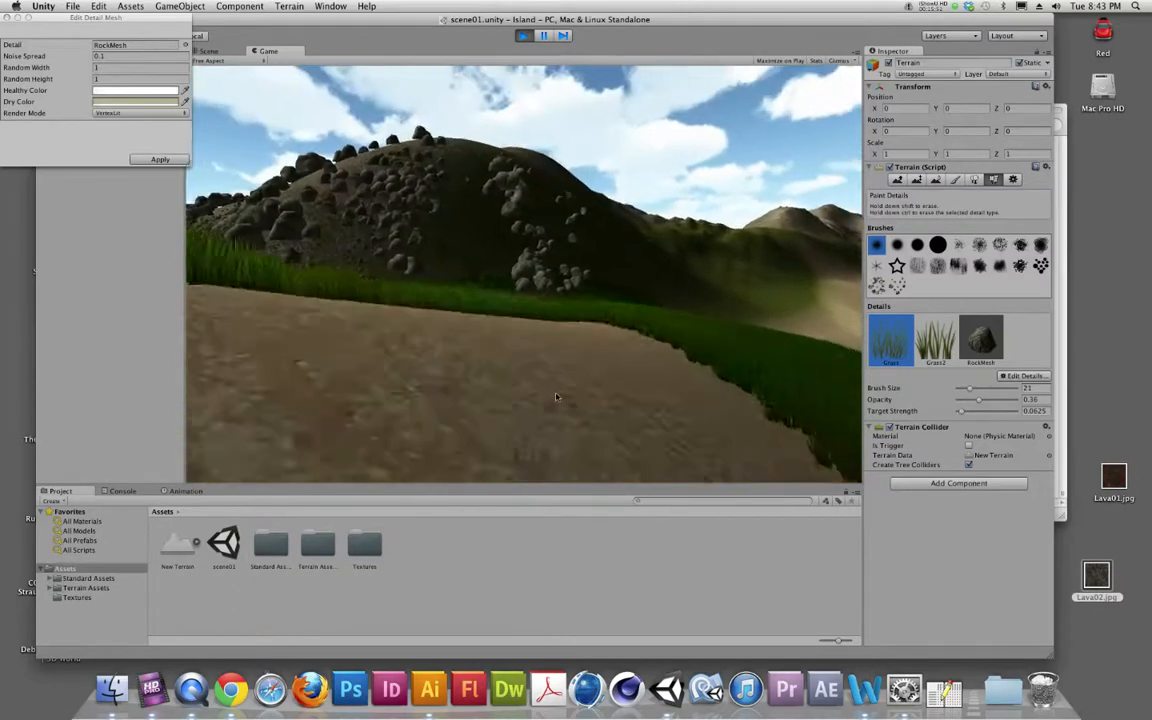
key("s")
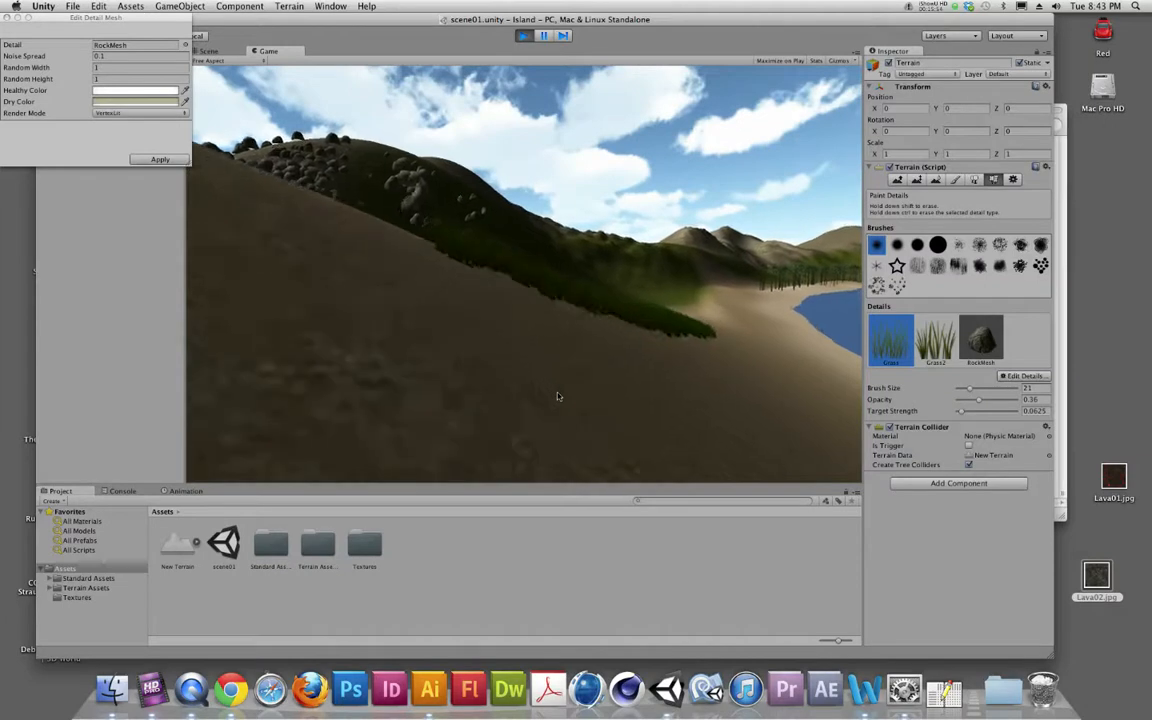
key("s")
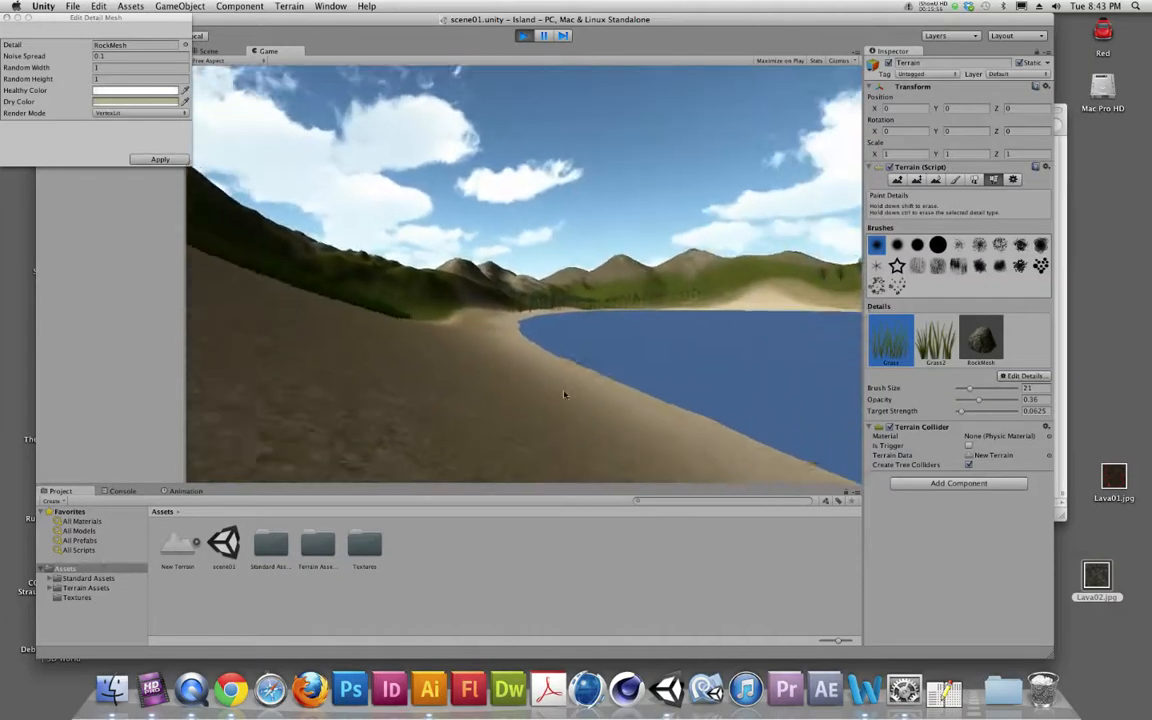